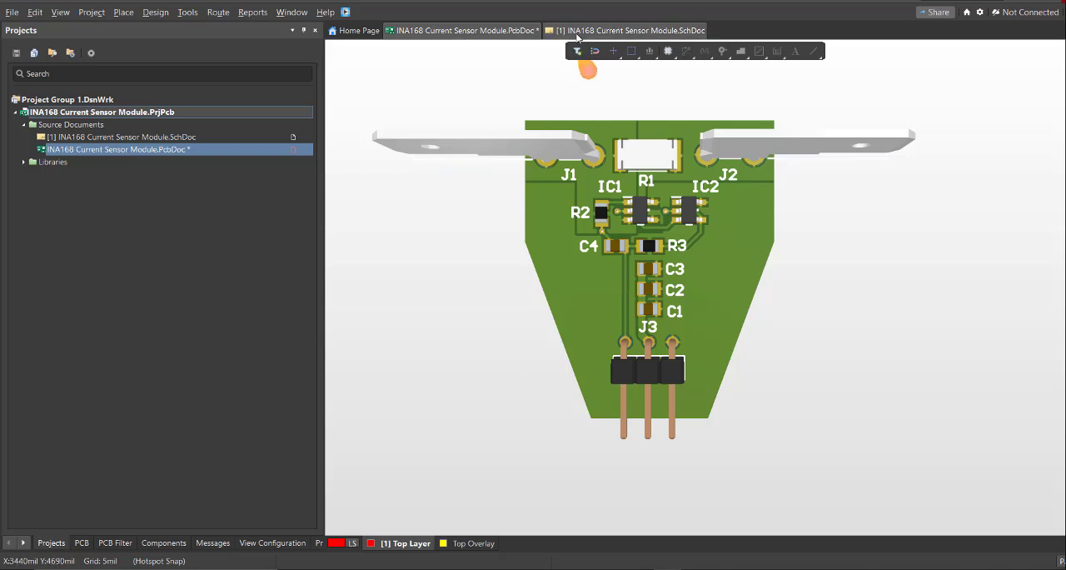
Show the schematic of the finished INA168 Current Sensor Module project.
click(587, 30)
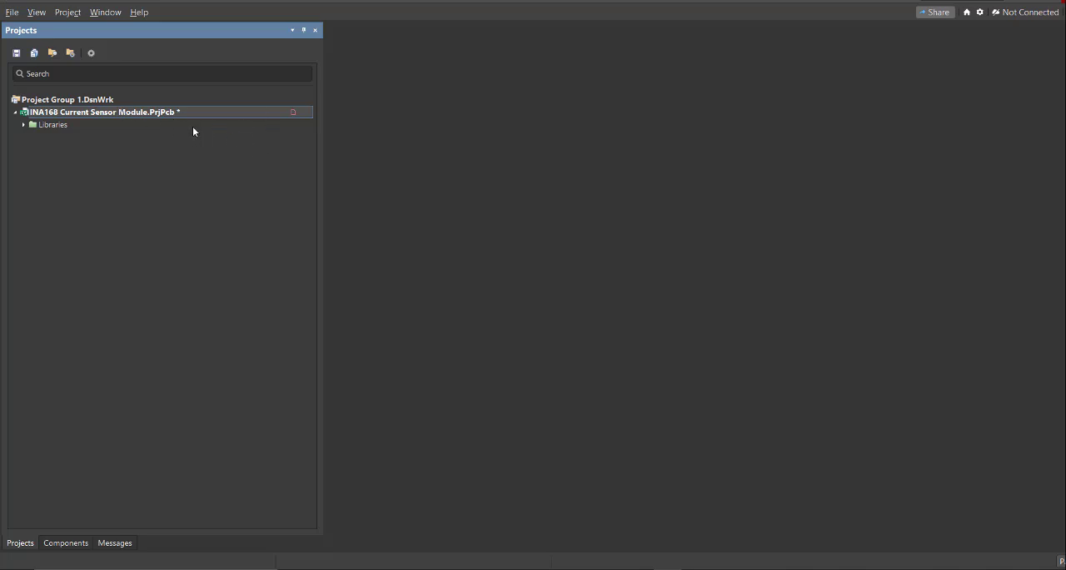
Create an empty local PCB project in the INA168 Current sensor module folder.
click(13, 12)
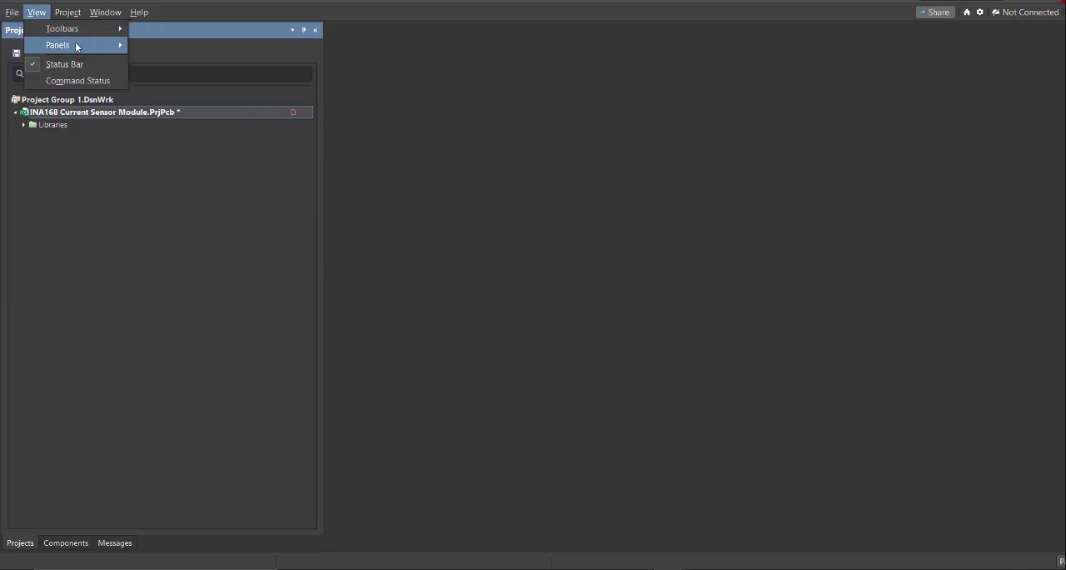
mouse_move(31, 45)
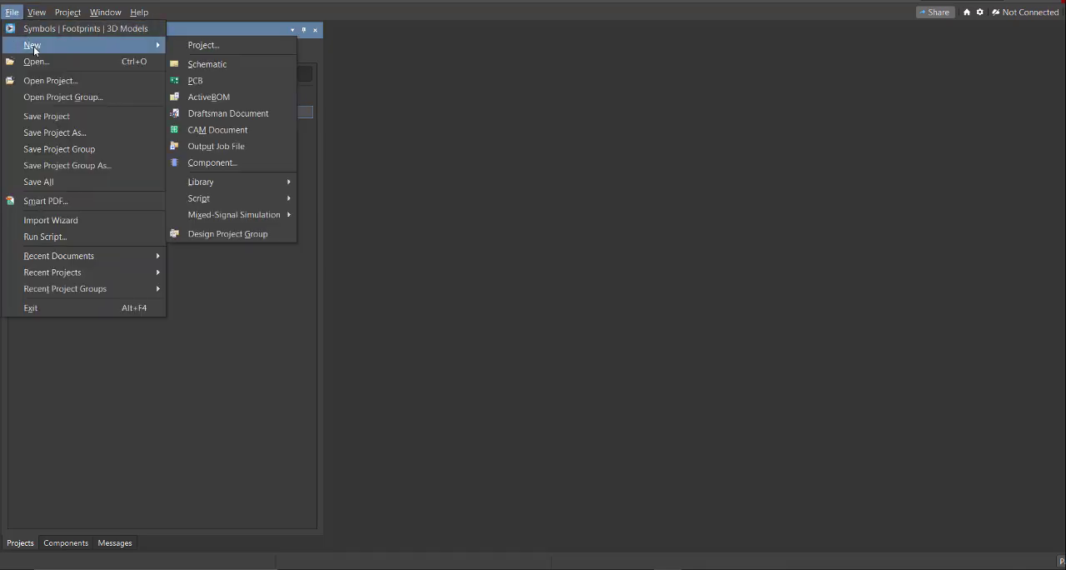
click(235, 46)
drag(486, 98, 442, 65)
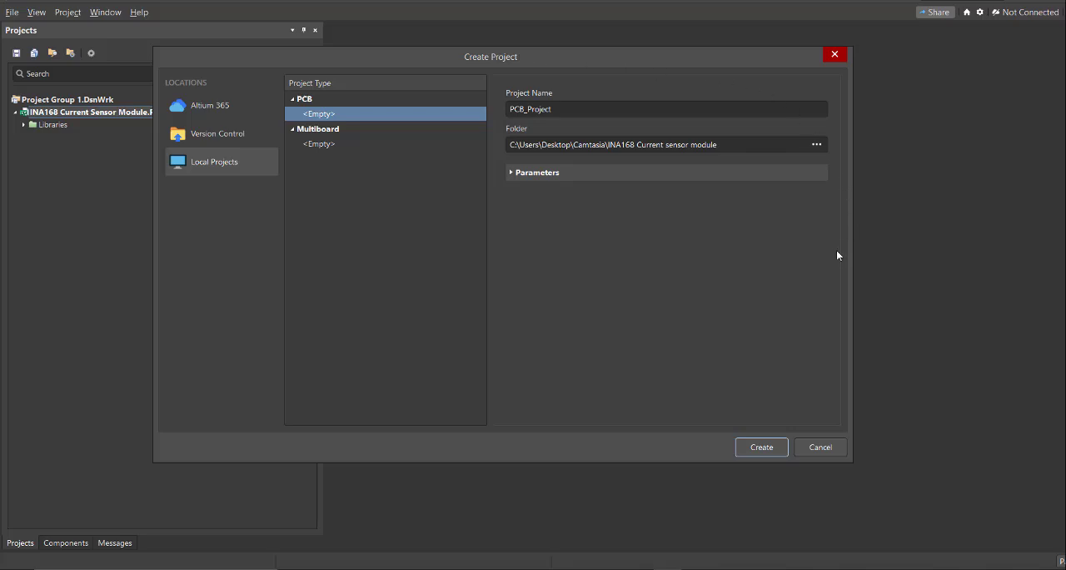
double_click(564, 109)
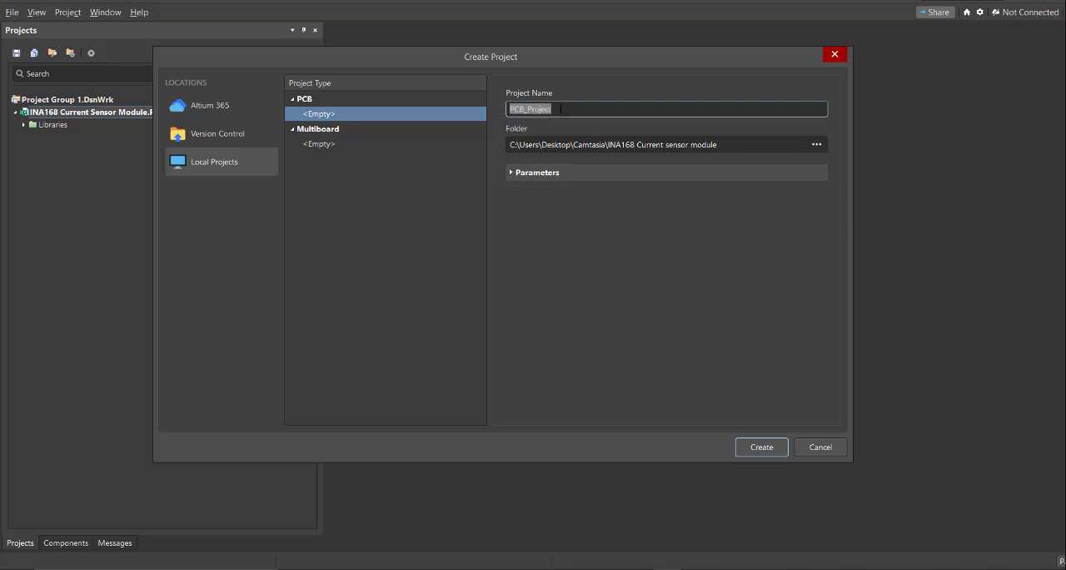
click(634, 146)
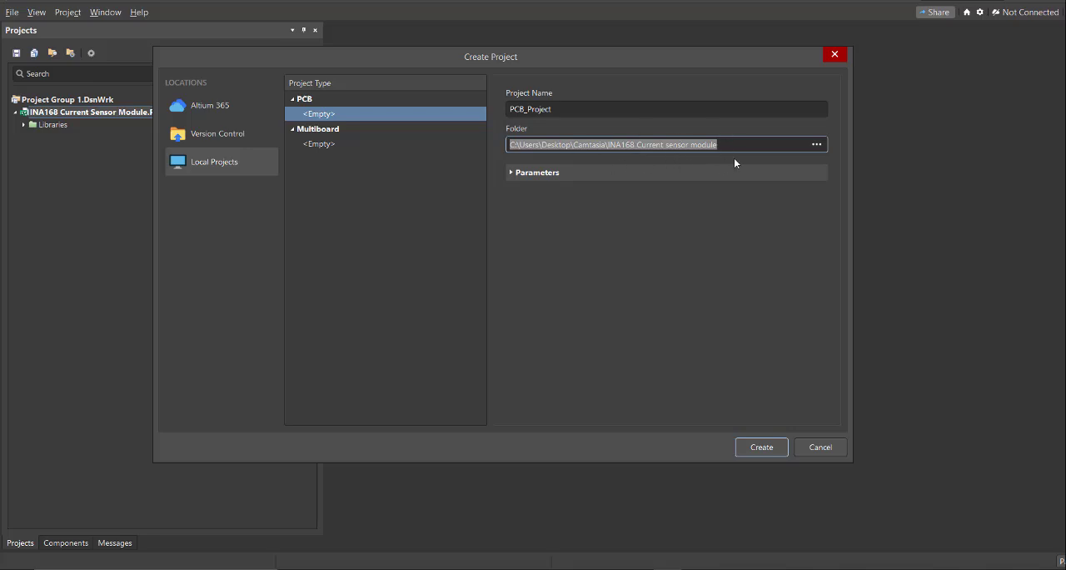
click(762, 449)
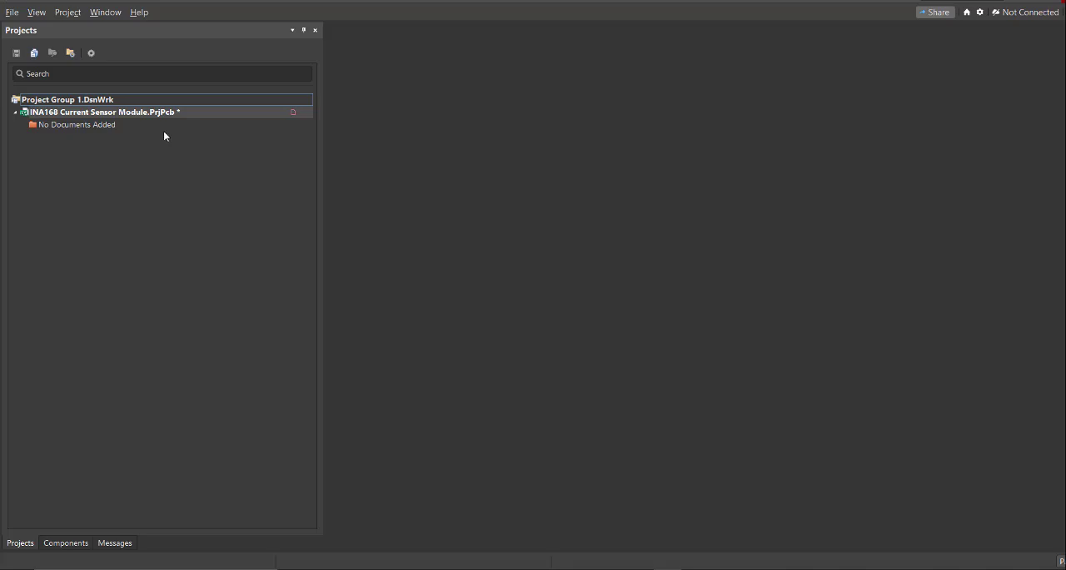
Add a new blank schematic sheet to the INA168 Current Sensor Module project.
click(12, 11)
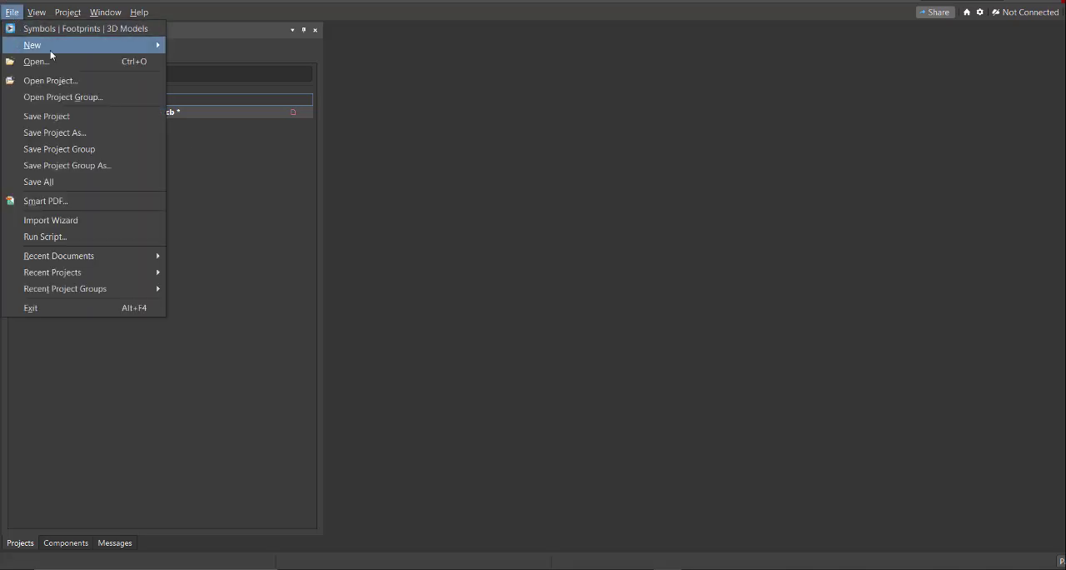
mouse_move(50, 52)
click(235, 66)
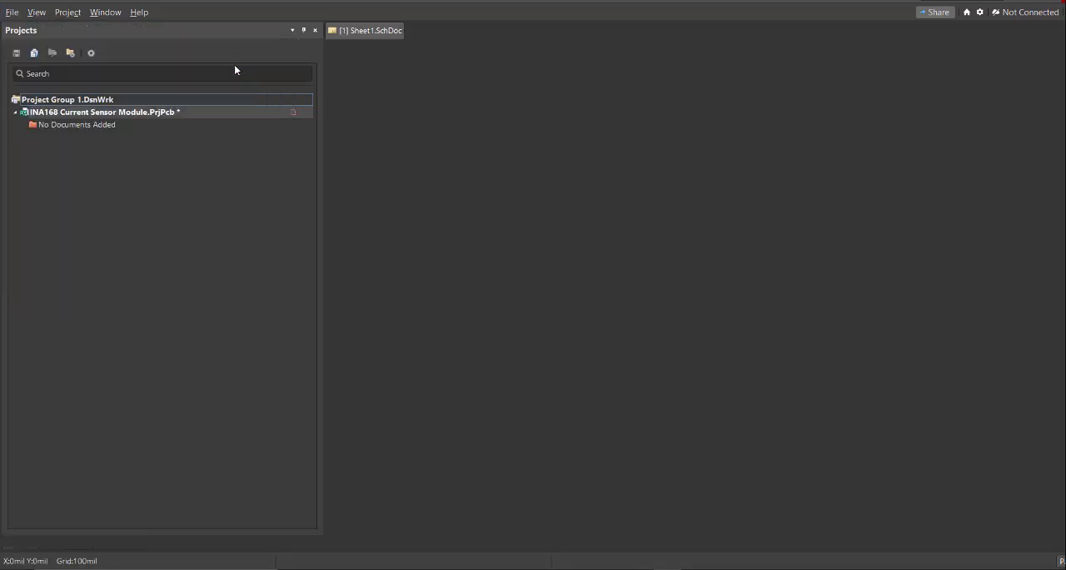
ctrl+scroll(506, 152, down, 3)
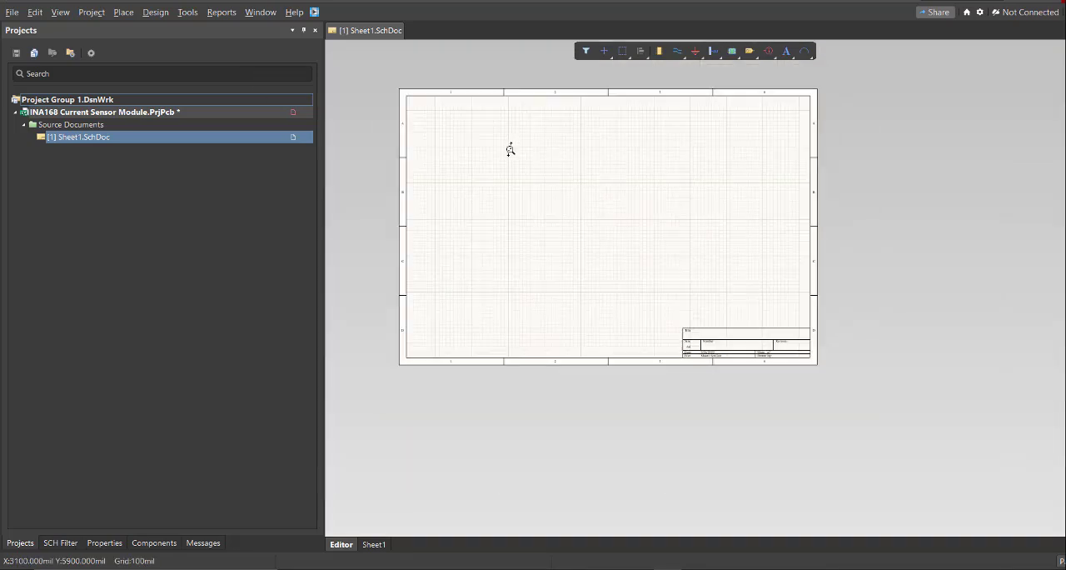
ctrl+scroll(510, 148, up, 1)
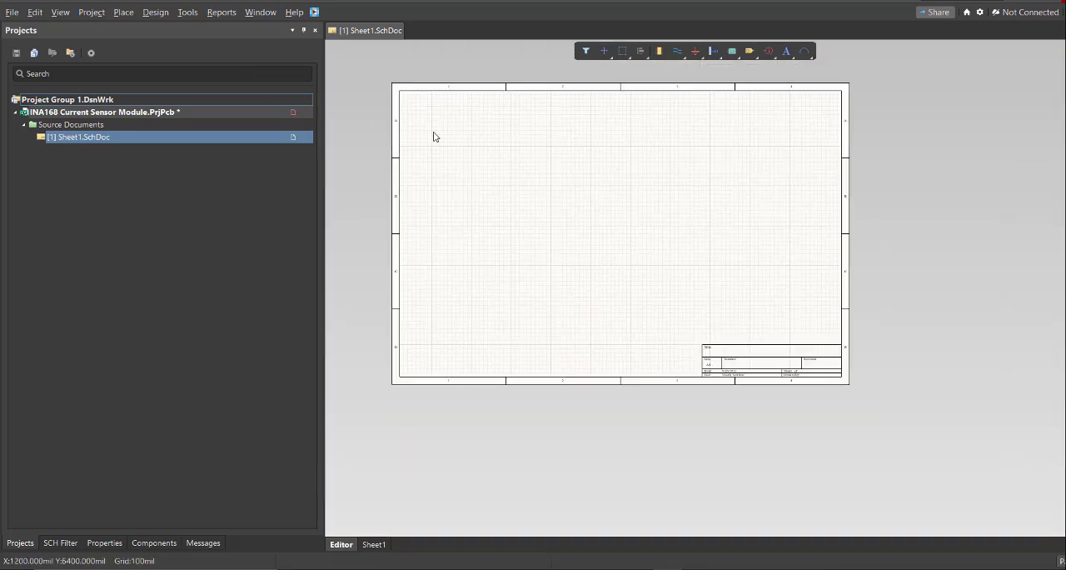
Add a new schematic library to the INA168 Current Sensor Module project.
click(12, 11)
mouse_move(50, 50)
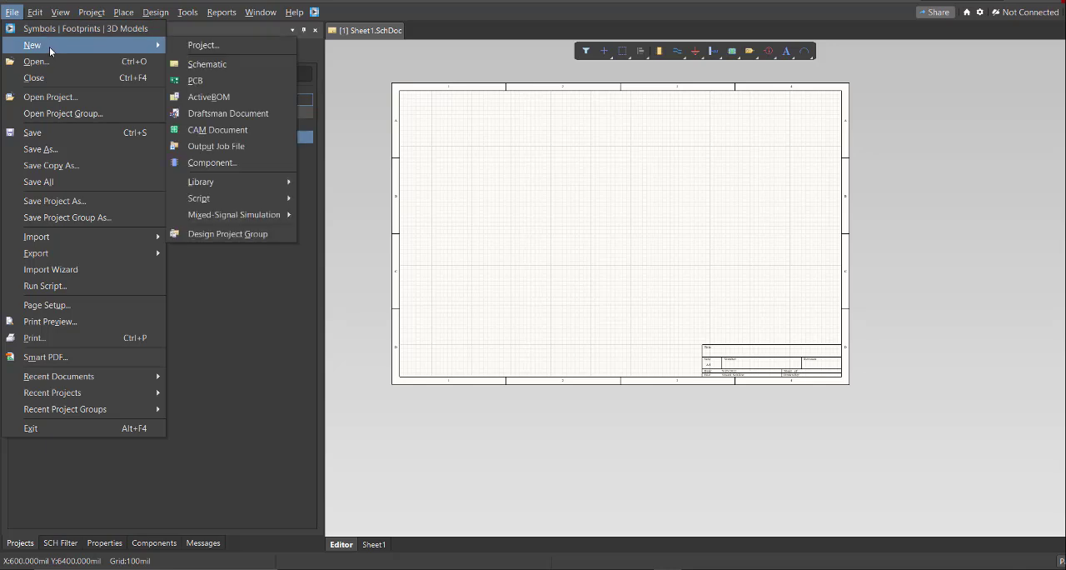
mouse_move(252, 179)
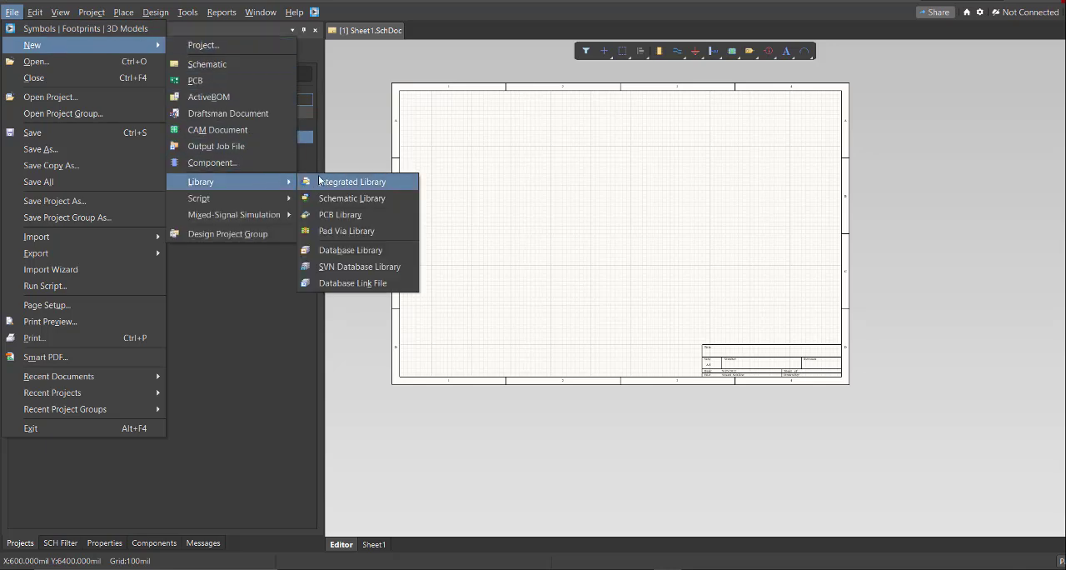
click(394, 198)
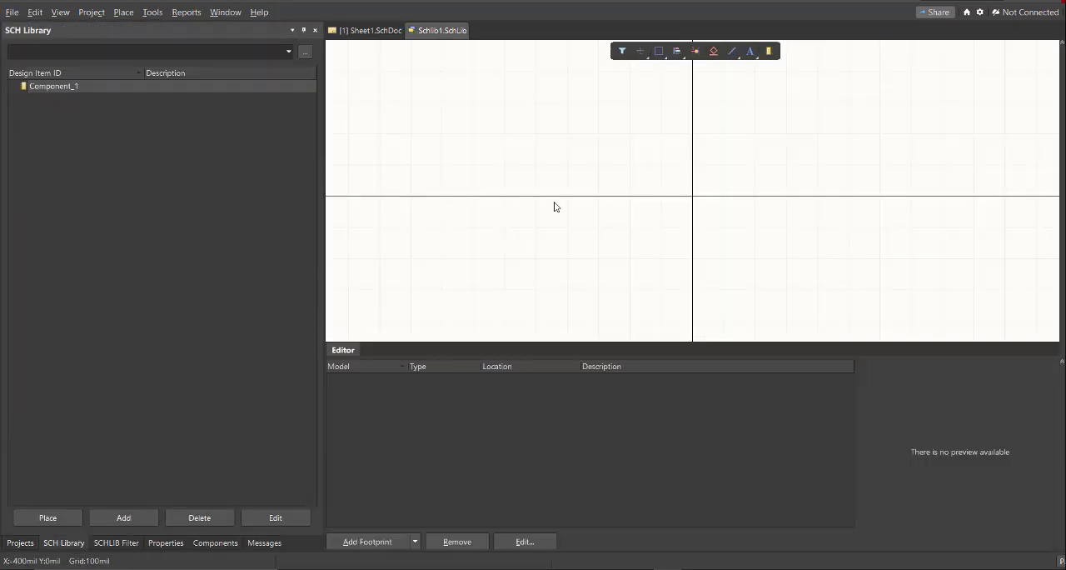
ctrl+scroll(554, 202, down, 3)
right_drag(607, 203, 453, 159)
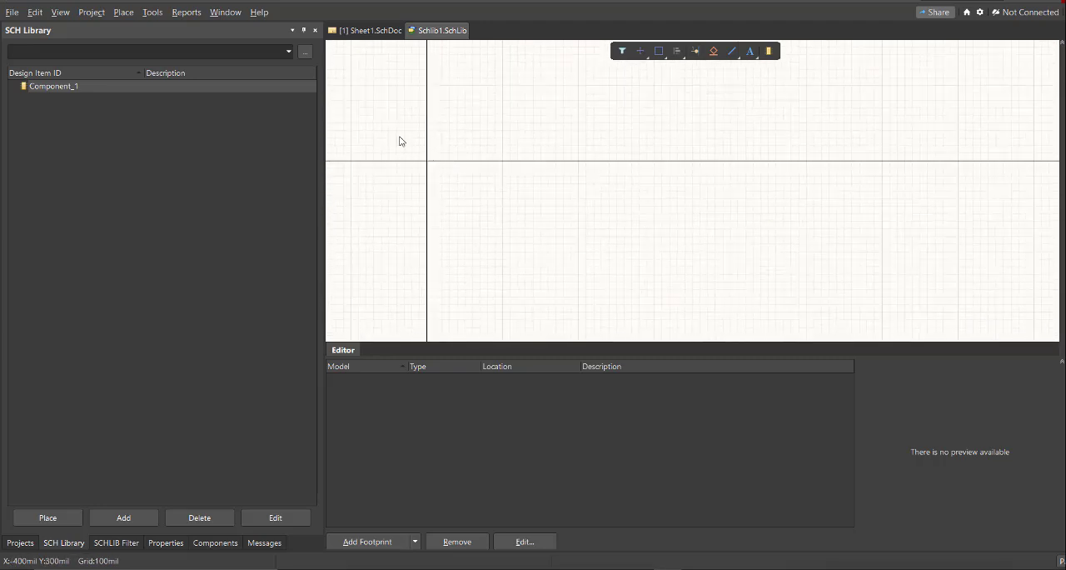
Add a new PCB library to the INA168 Current Sensor Module project.
click(12, 12)
mouse_move(34, 46)
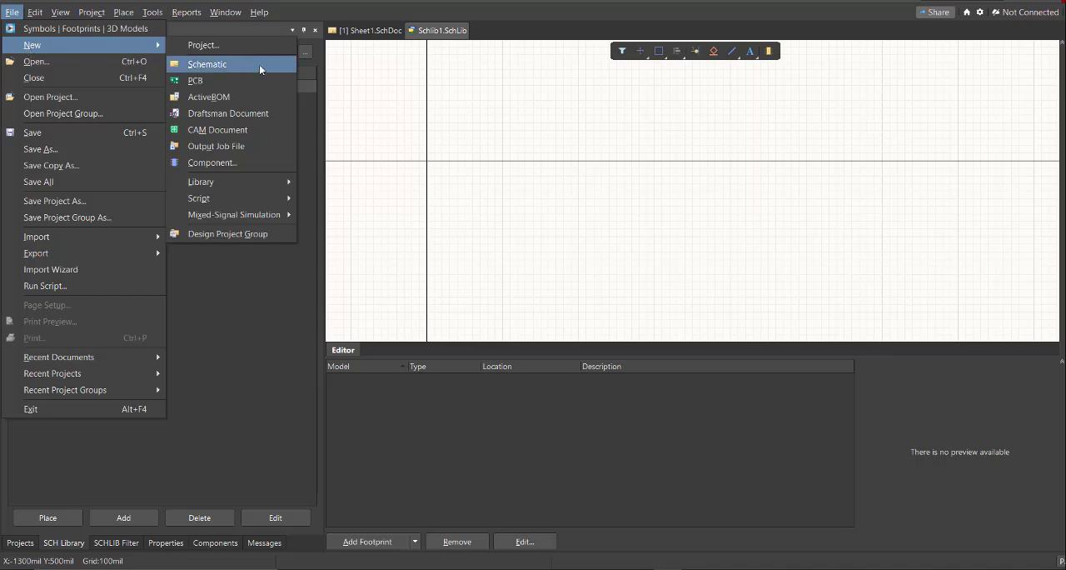
mouse_move(241, 182)
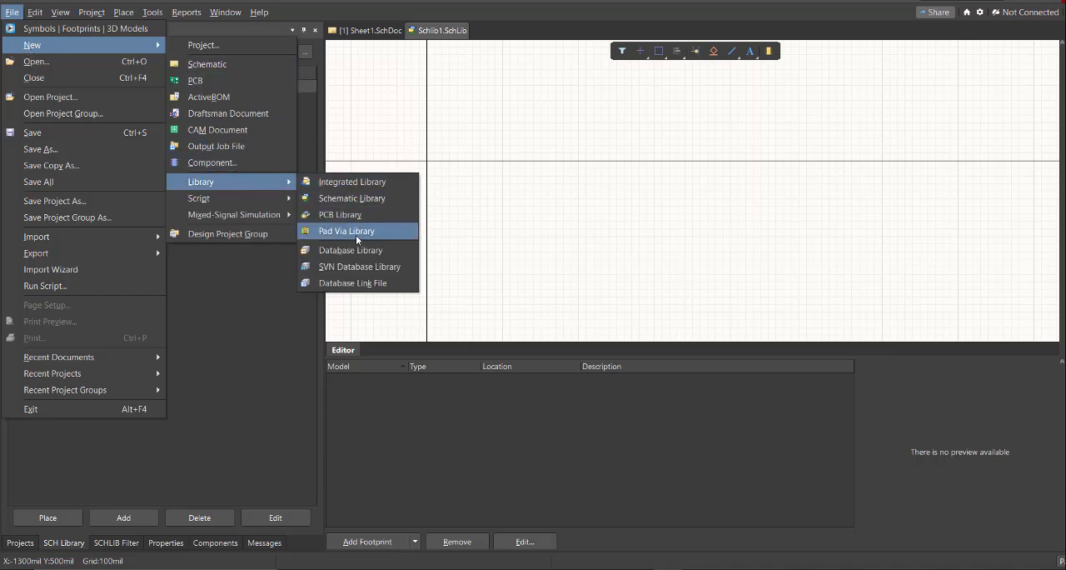
click(341, 214)
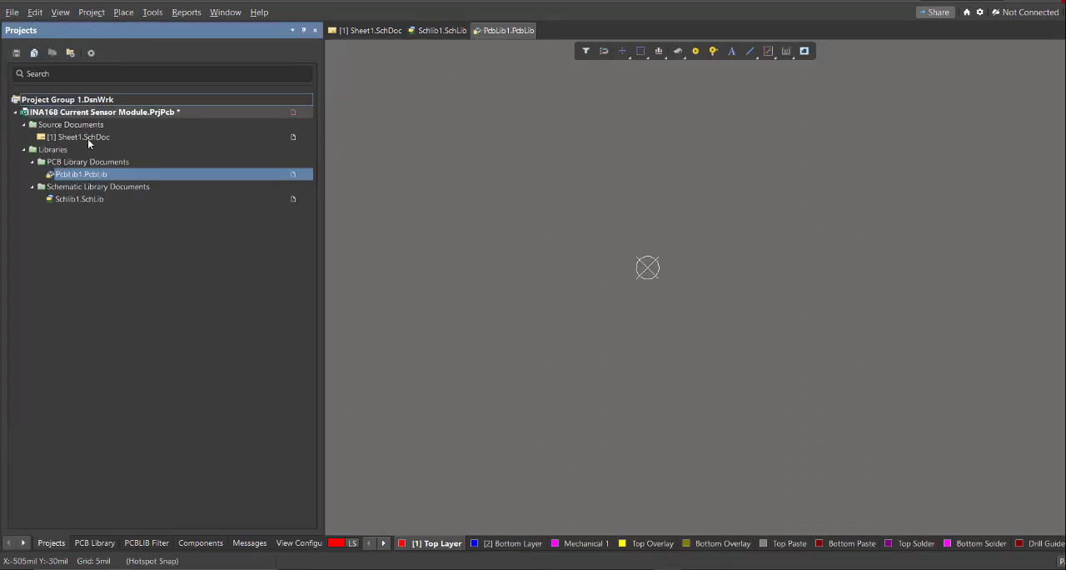
Reopen the Sheet1 schematic from the project's source documents and save it.
double_click(111, 138)
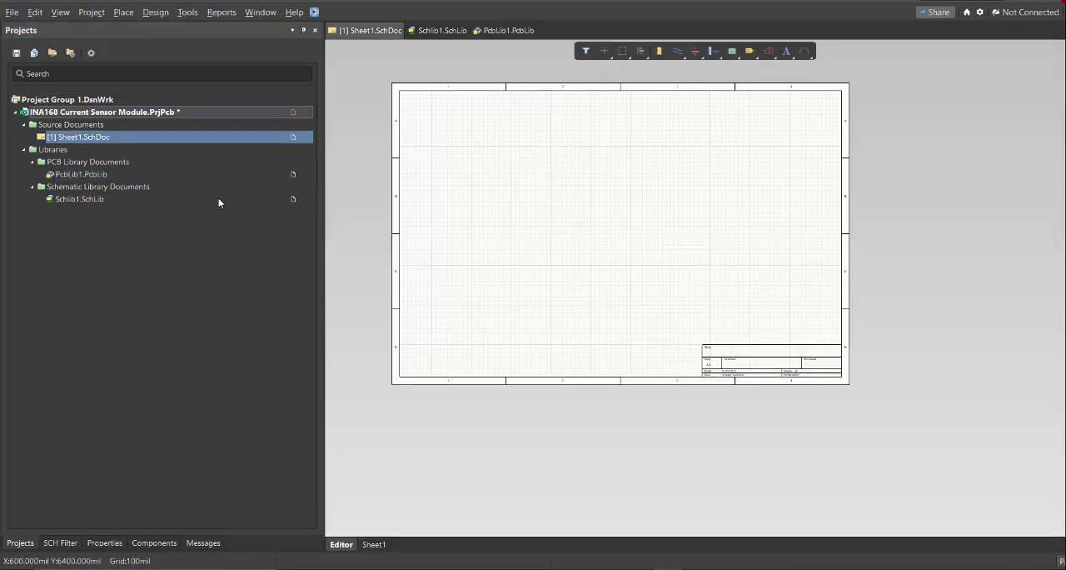
click(12, 11)
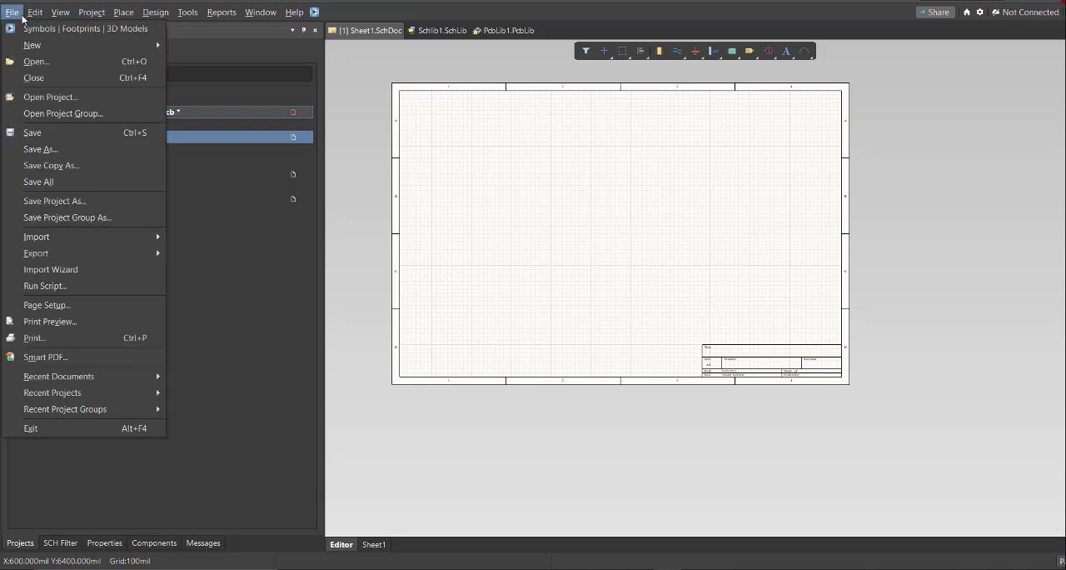
click(44, 132)
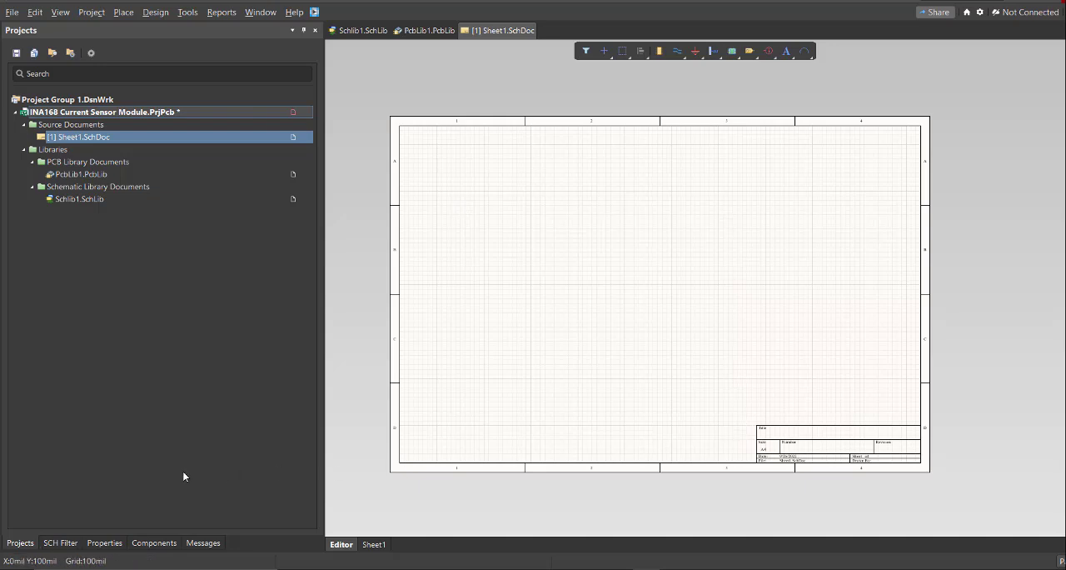
Set the schematic document's units to mm in its document options.
click(104, 542)
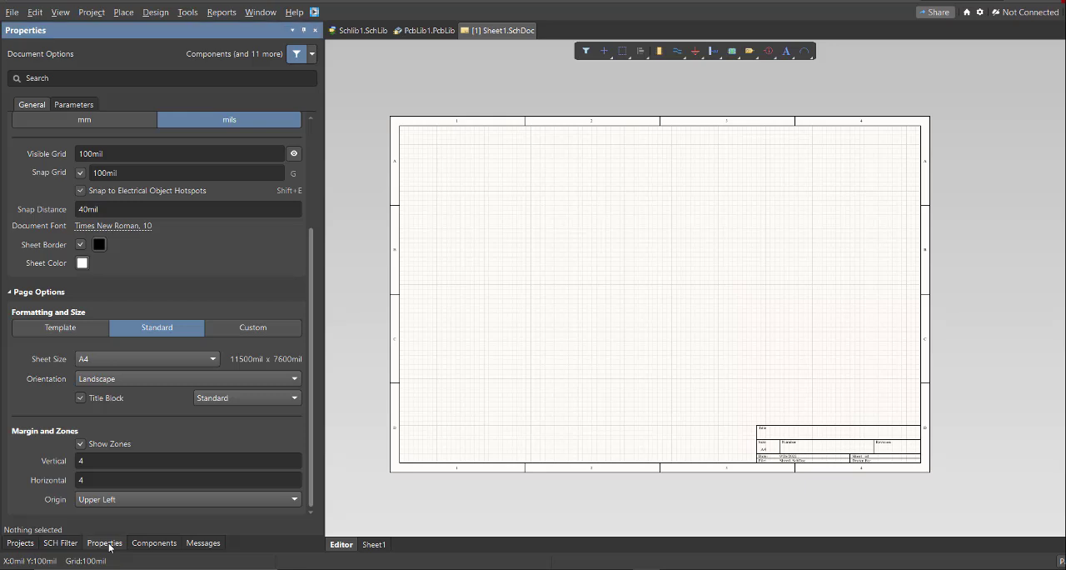
scroll(125, 333, up, 1)
scroll(127, 299, up, 1)
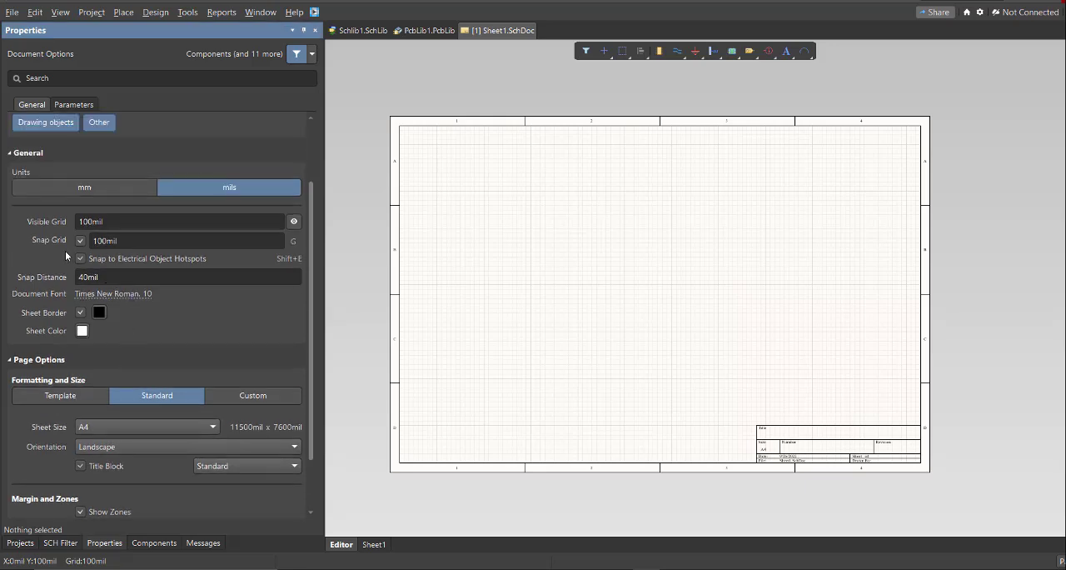
click(80, 187)
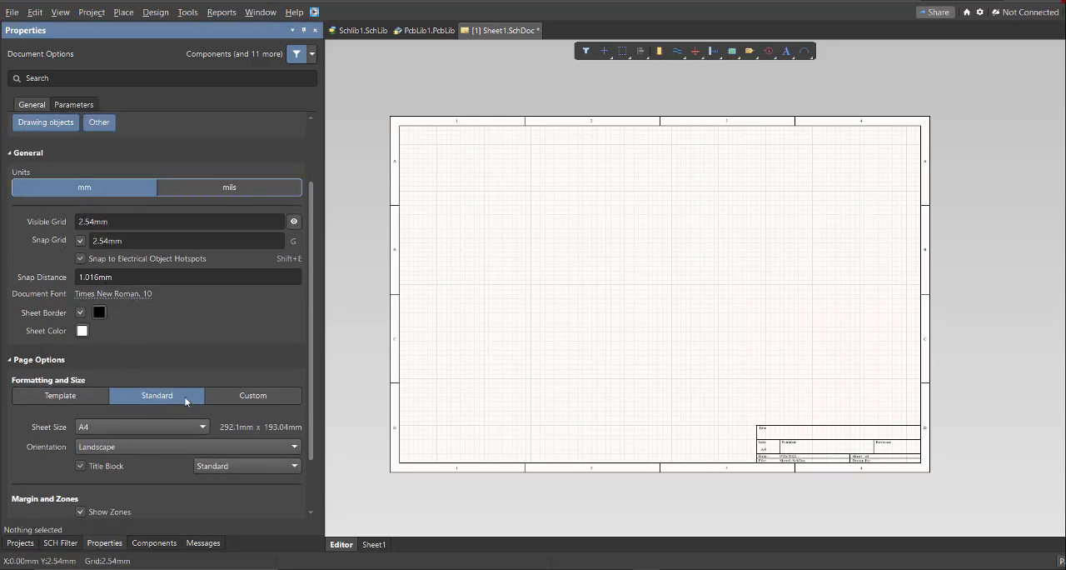
Give the schematic sheet a custom page size of 200 mm width and 130 mm height.
click(253, 395)
scroll(242, 383, down, 1)
click(121, 392)
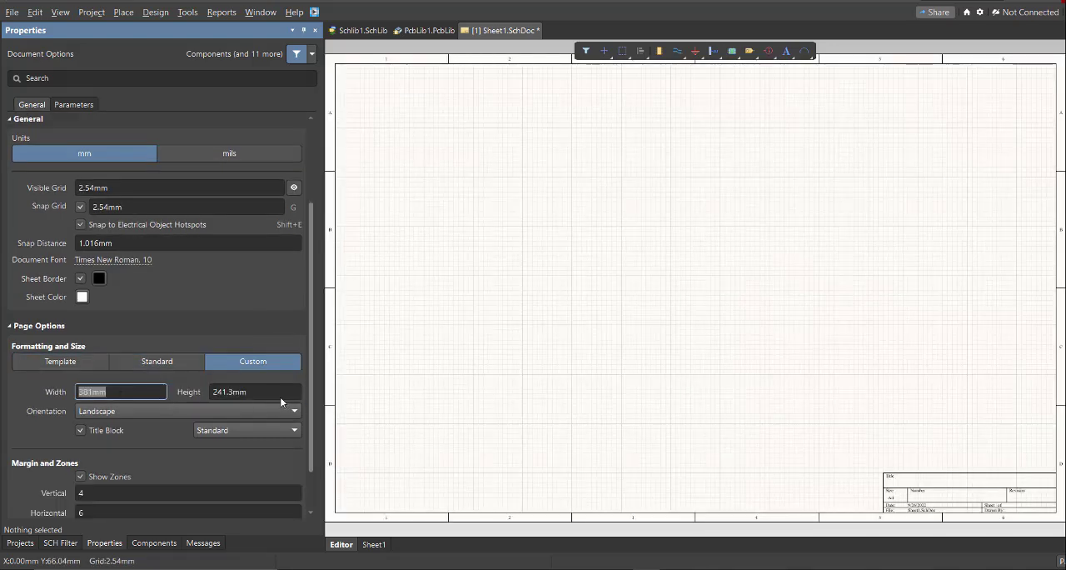
click(114, 391)
double_click(114, 391)
text(200)
key(Tab)
text(13)
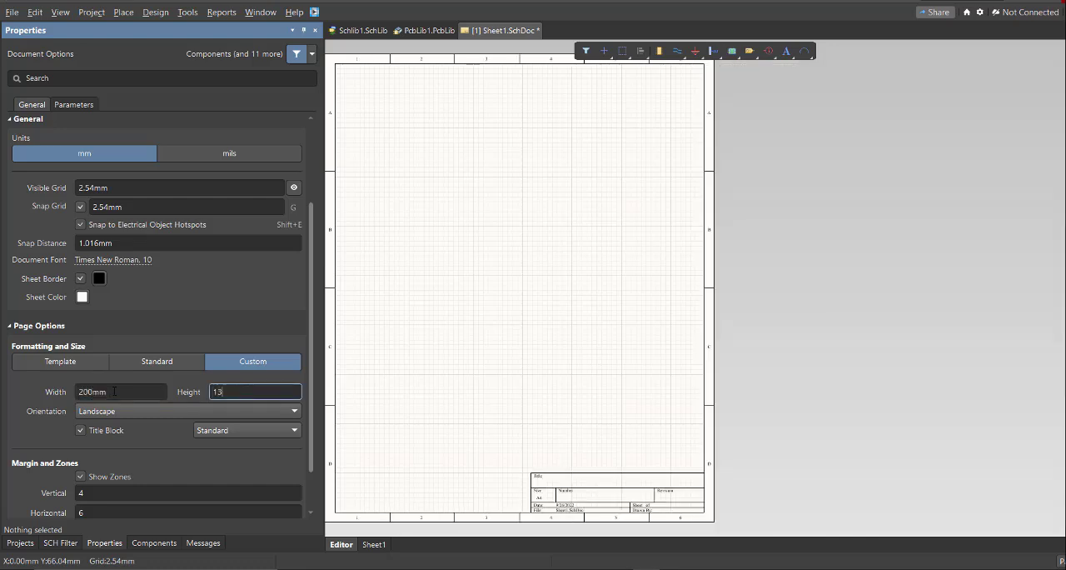
key(Return)
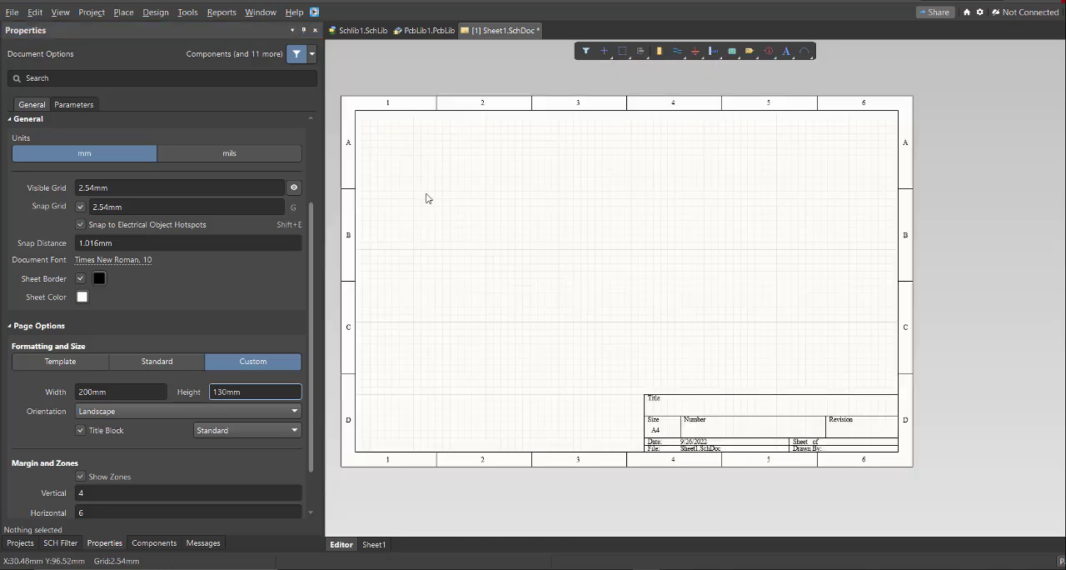
right_drag(427, 198, 436, 208)
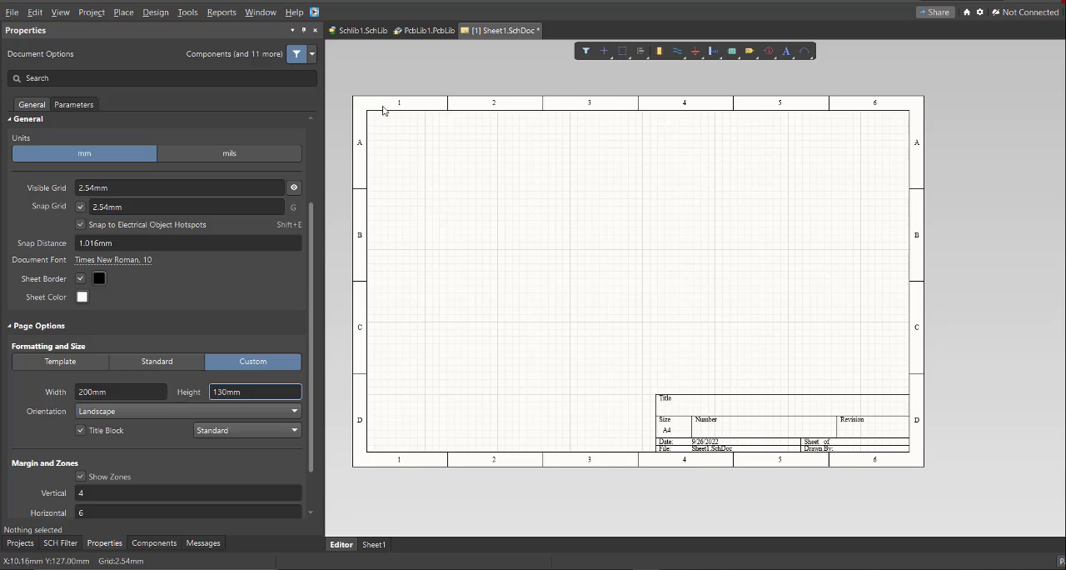
Open the Altium Library Loader and move its window away from the schematic sheet's centre.
click(315, 13)
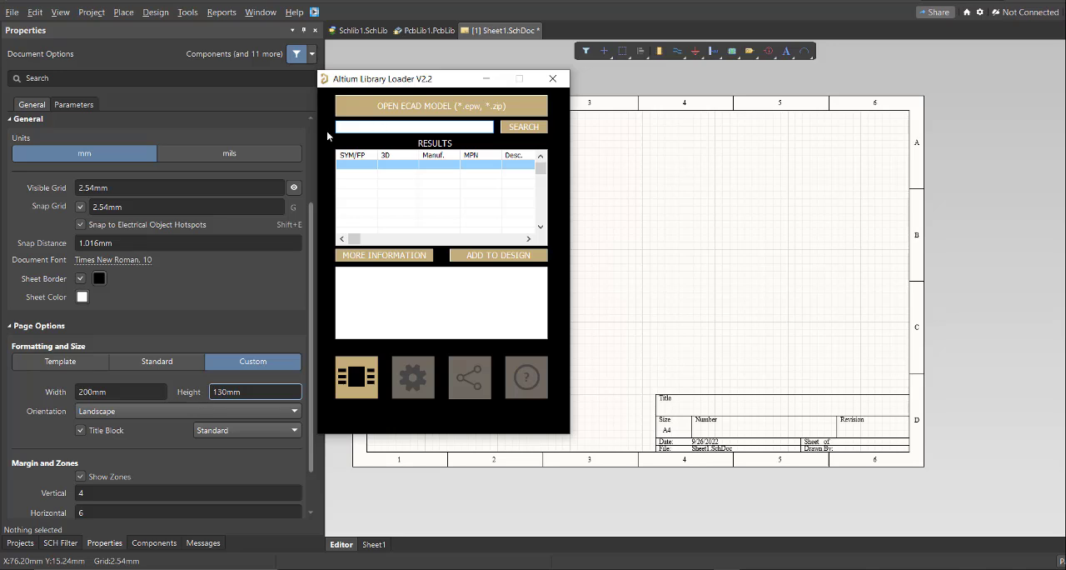
drag(422, 80, 251, 91)
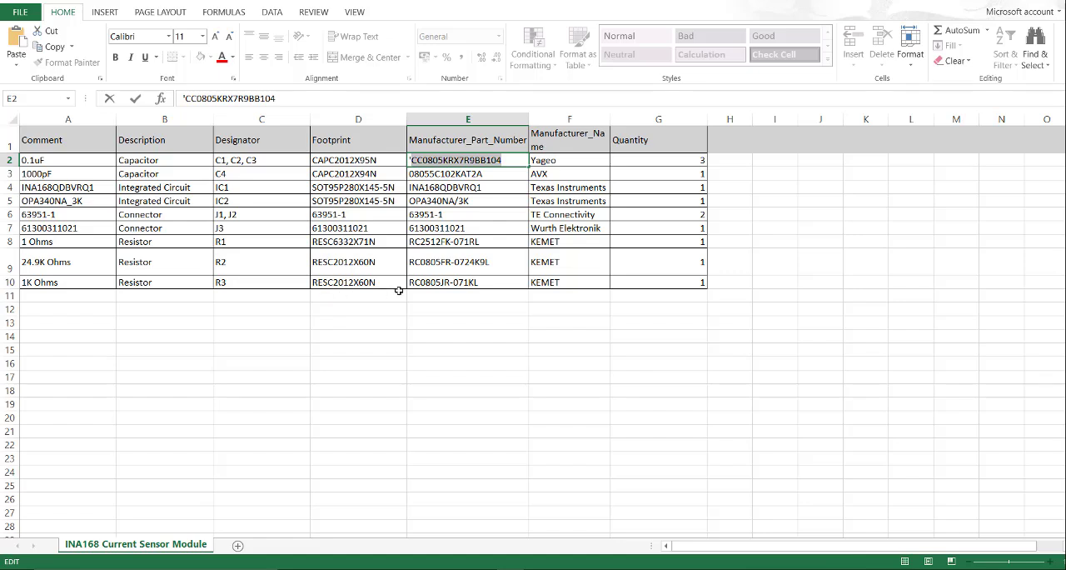
Switch to the Excel parts list and copy the 0.1uF capacitor's manufacturer part number, CC0805KRX7R9BB104.
click(442, 225)
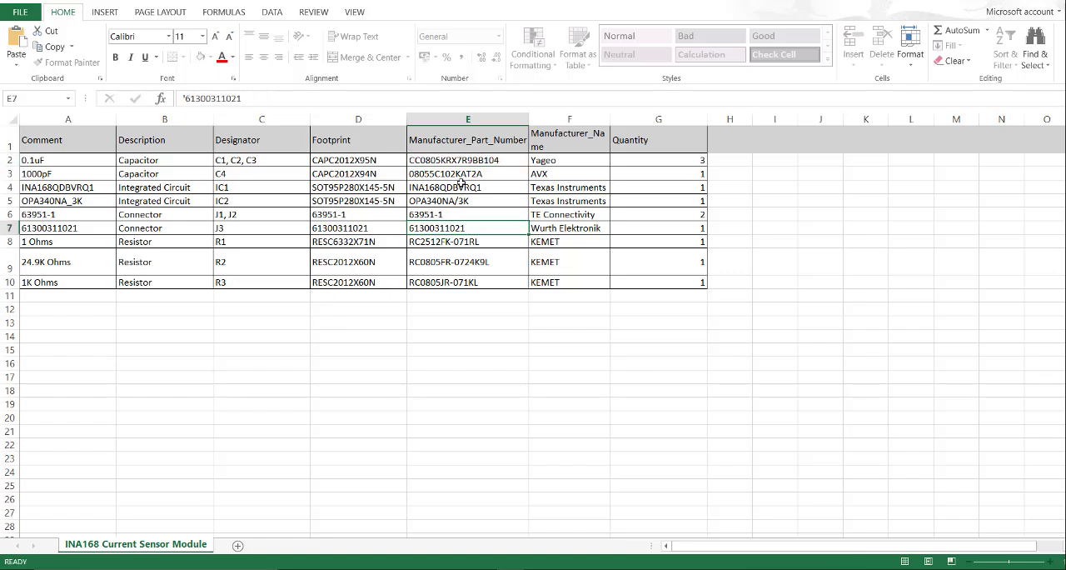
drag(470, 161, 473, 284)
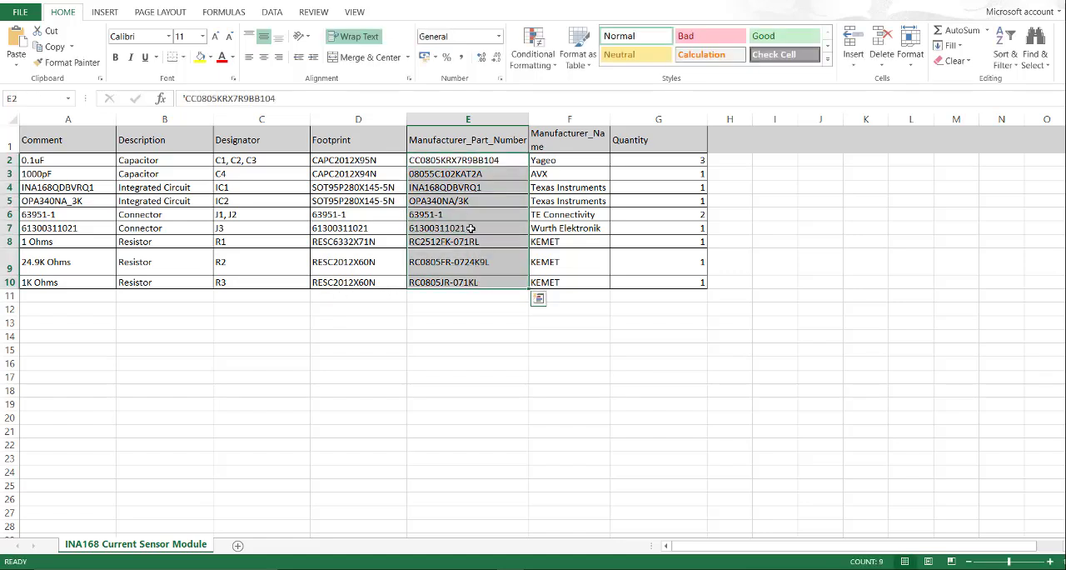
click(471, 216)
click(506, 163)
double_click(505, 163)
drag(505, 164, 414, 160)
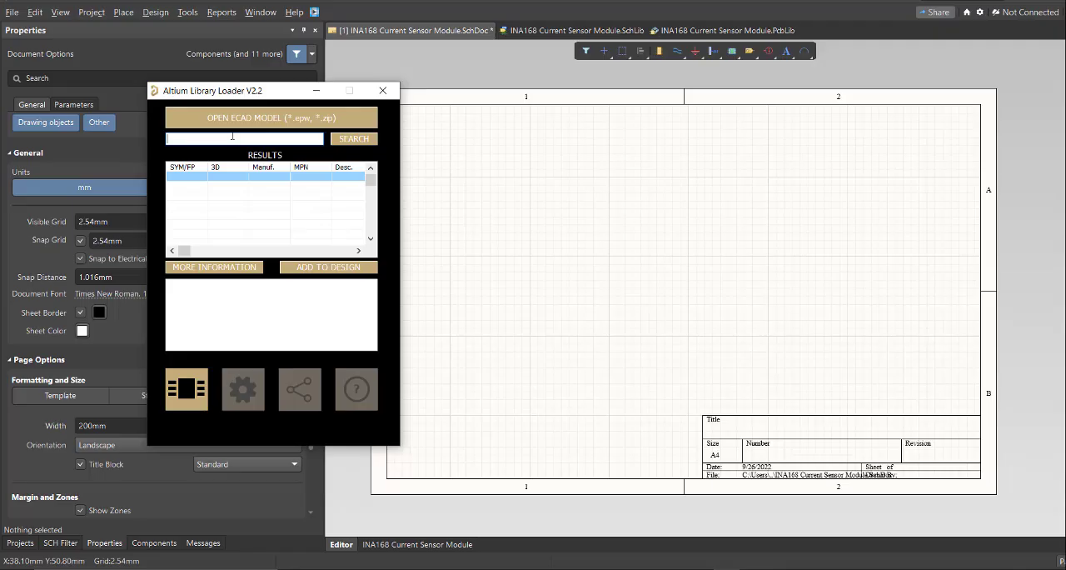
Switch back to the Altium Library Loader, search for CC0805KRX7R9BB104 and select the Yageo part.
text(CC0805KRX7R9BB104)
click(364, 145)
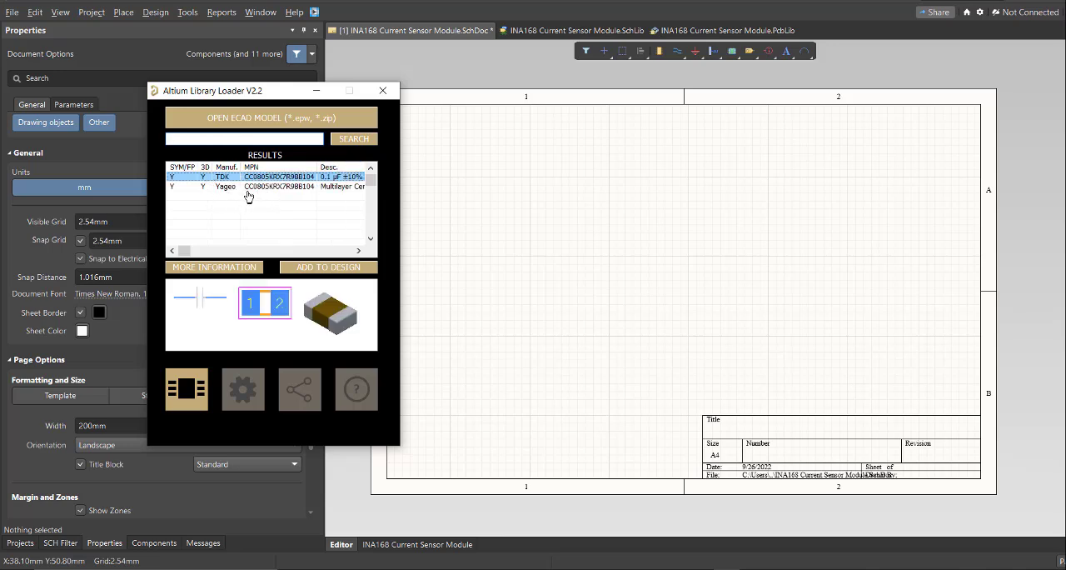
click(278, 187)
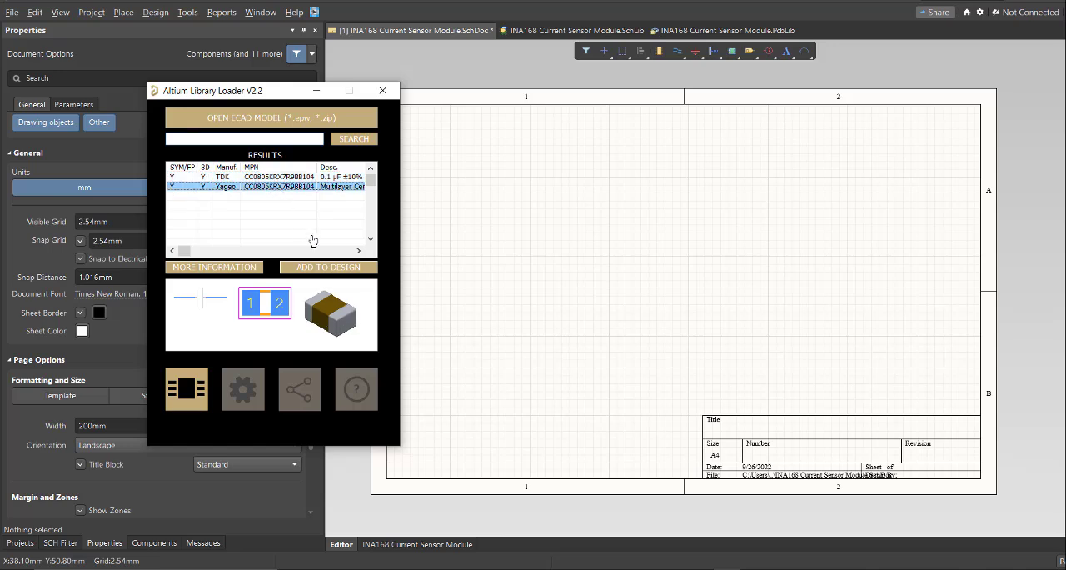
Add the selected Yageo capacitor to the design and bring up the component list of INA168 Current Sensor Module.SchLib.
click(364, 272)
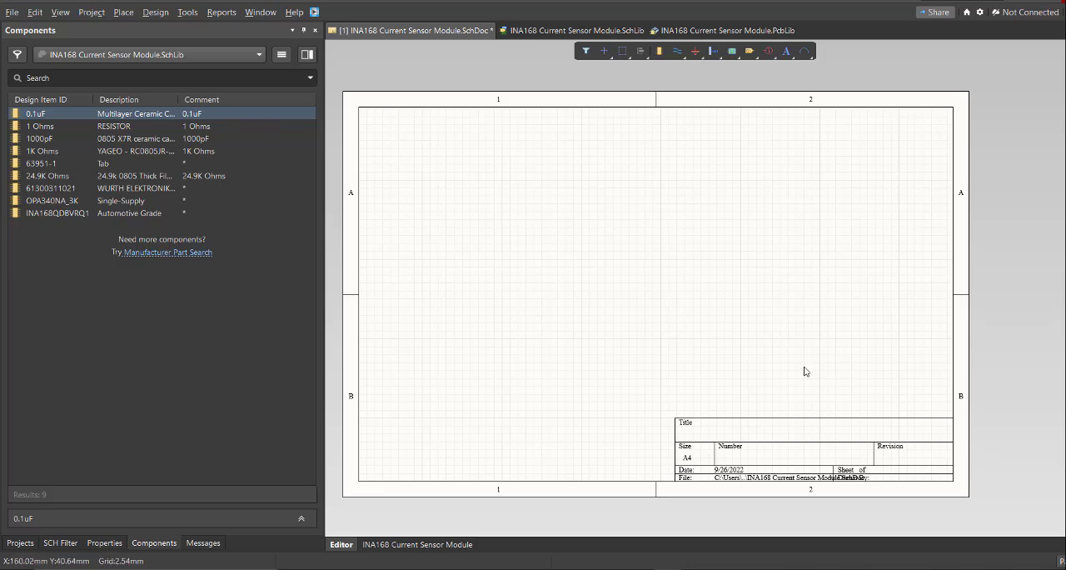
right_drag(654, 300, 663, 295)
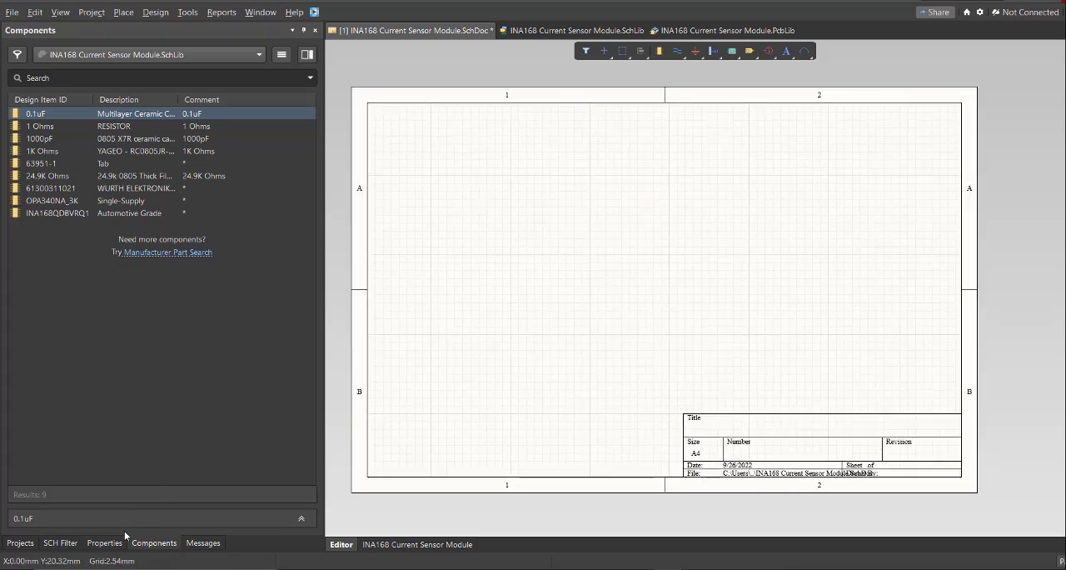
click(150, 543)
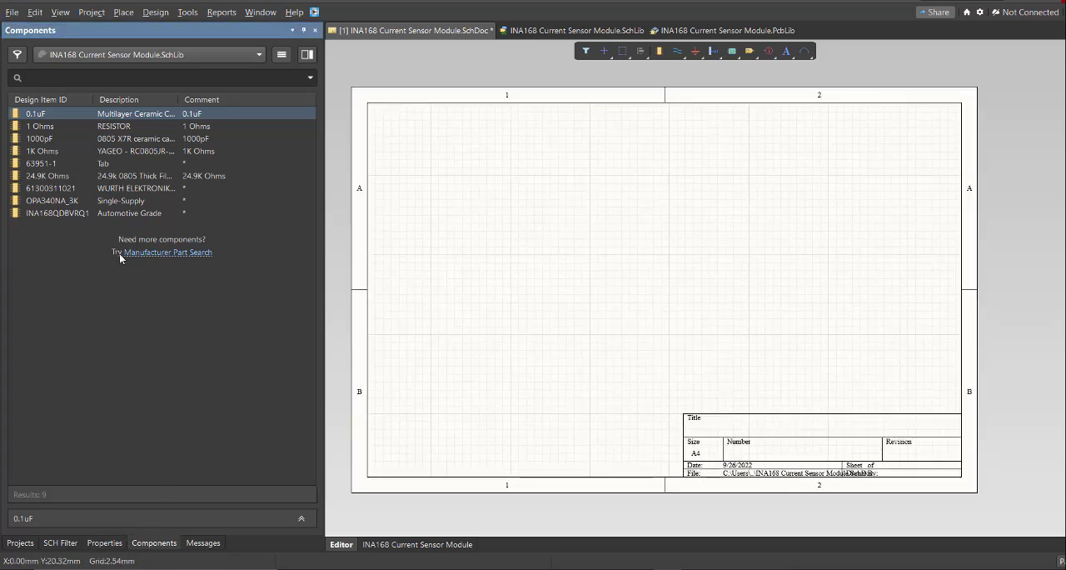
Place the 1 Ohms resistor, the 1000pF capacitor and the 1K Ohms resistor from the library on the schematic sheet.
double_click(103, 126)
key(Escape)
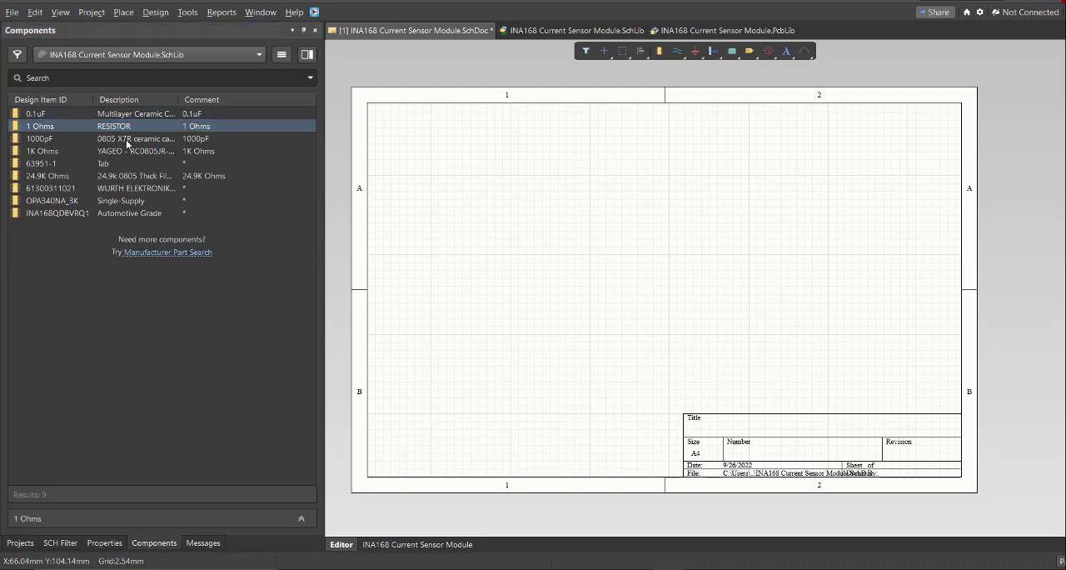
right_click(569, 247)
drag(134, 128, 593, 231)
drag(125, 139, 483, 207)
drag(124, 152, 602, 294)
drag(125, 176, 700, 211)
drag(125, 189, 599, 350)
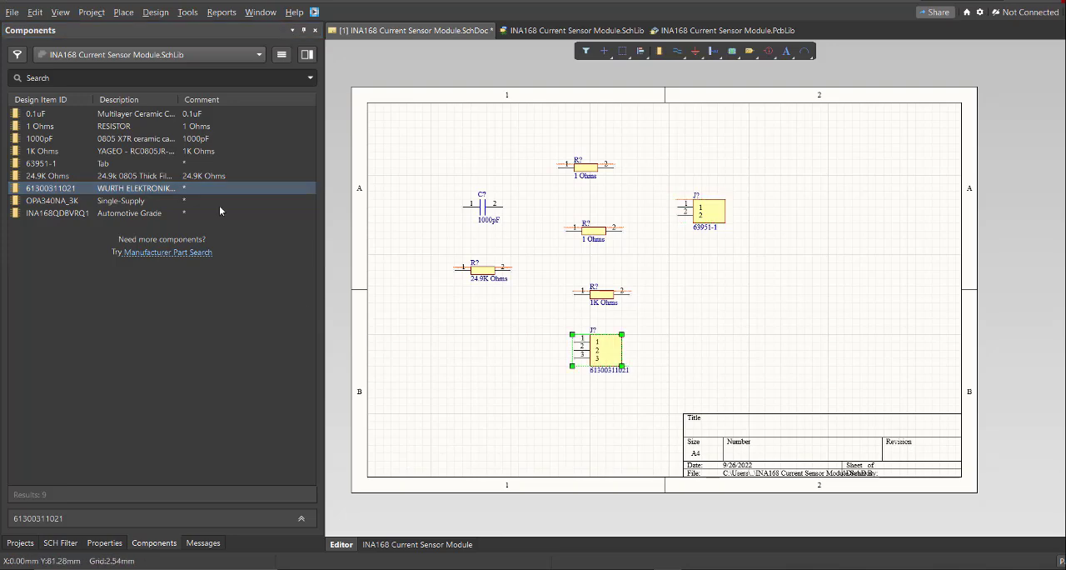
drag(219, 201, 492, 325)
drag(136, 213, 492, 392)
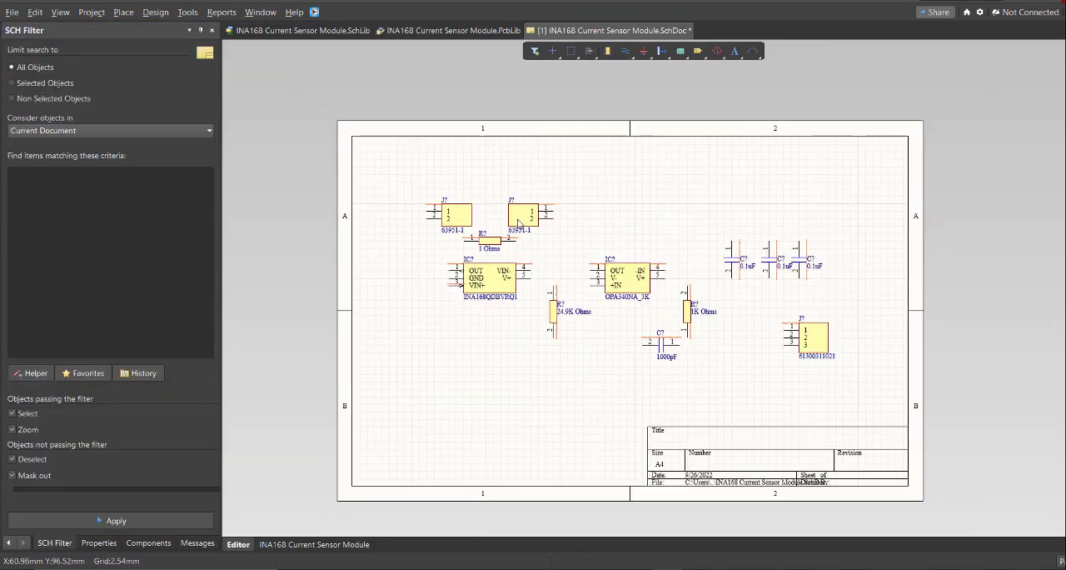
ctrl+scroll(519, 223, up, 3)
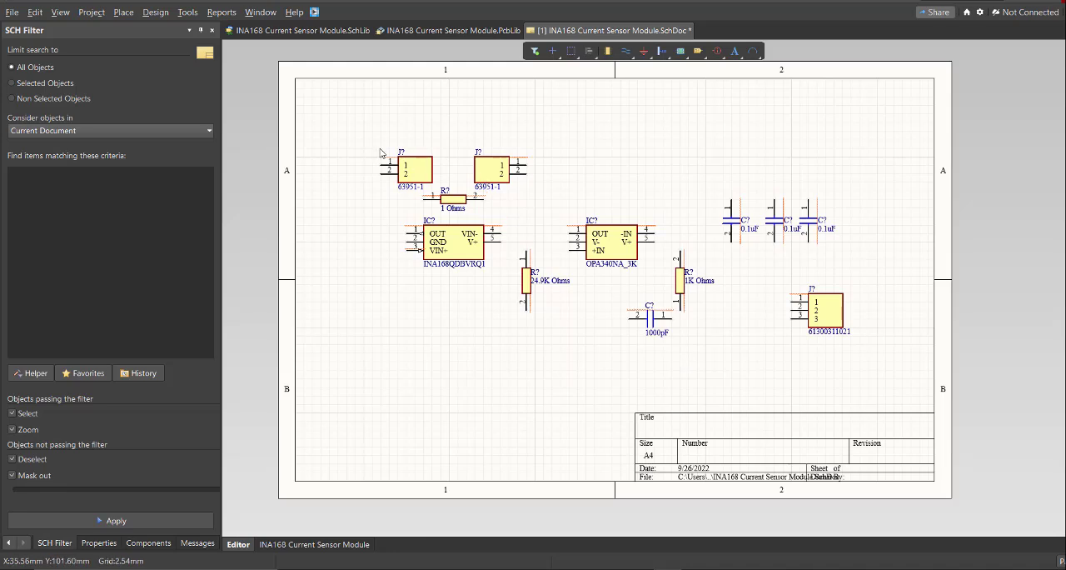
Start schematic annotation with Across Then Down order and generate the proposed designators for all components.
click(187, 11)
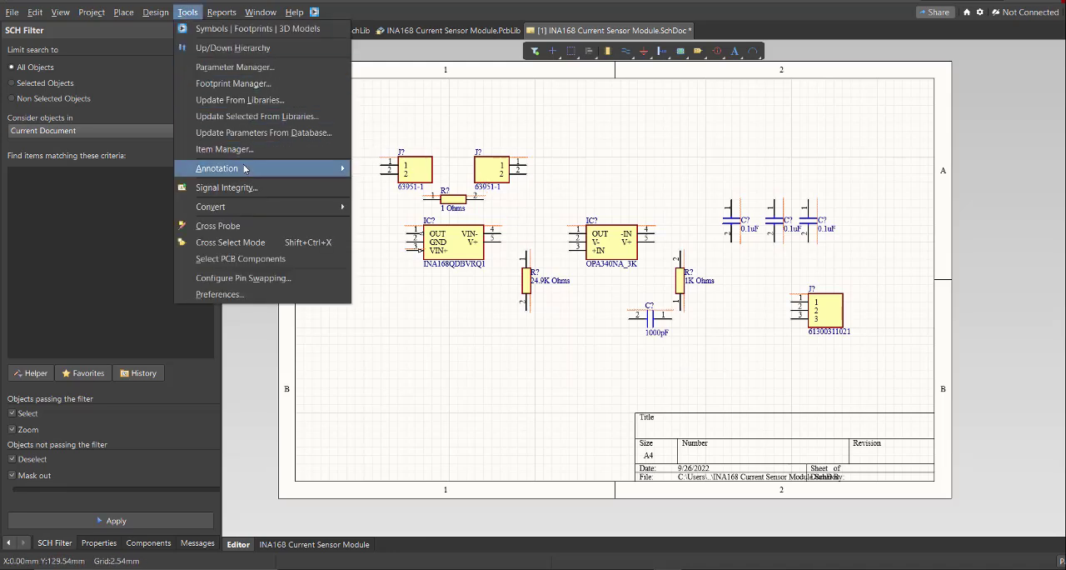
mouse_move(258, 170)
click(425, 169)
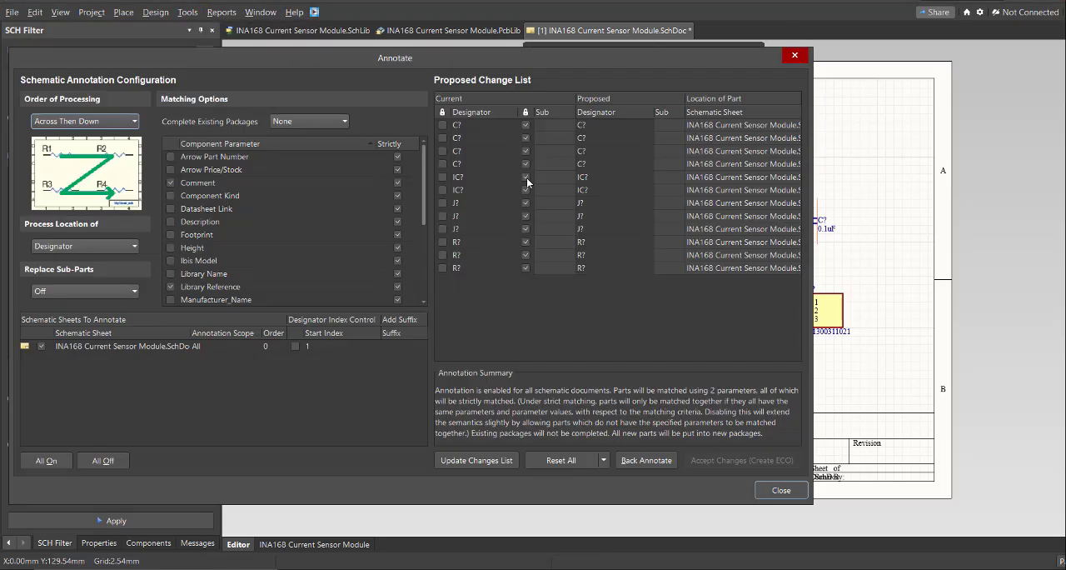
click(504, 463)
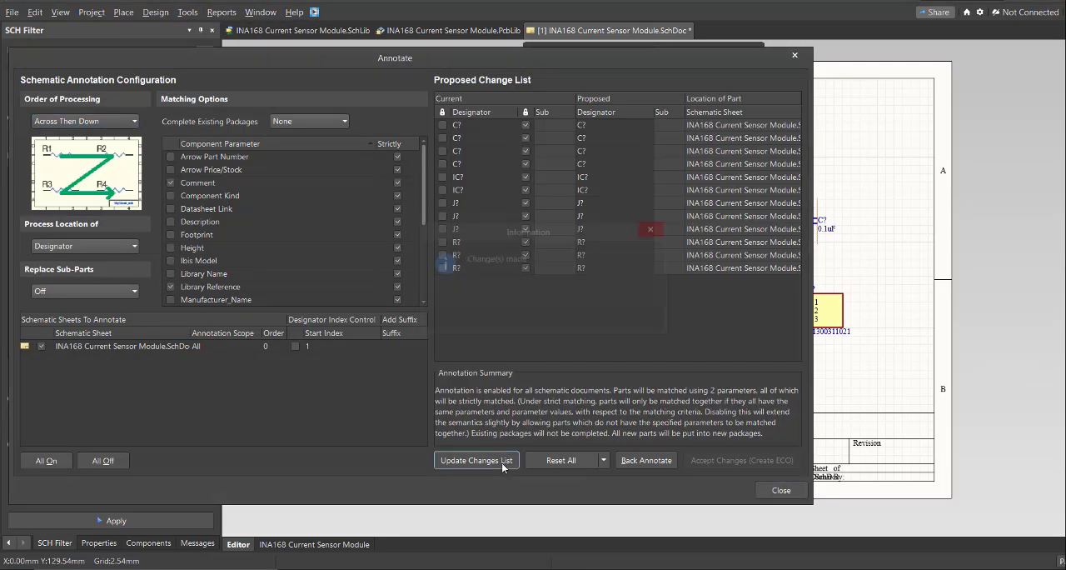
click(642, 323)
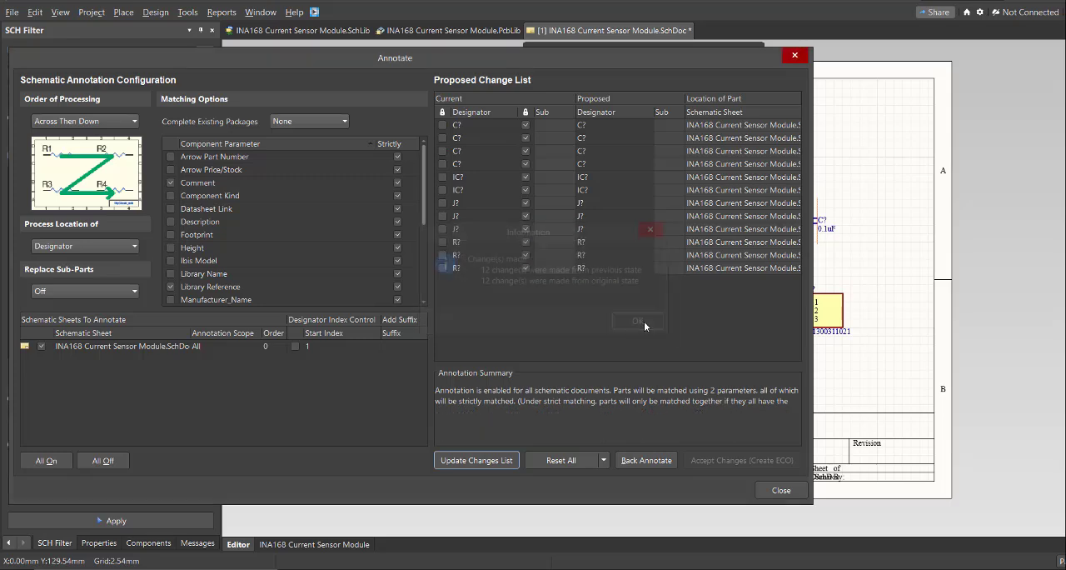
Accept the proposed designators, execute the engineering change order and close the annotation dialogs.
click(711, 460)
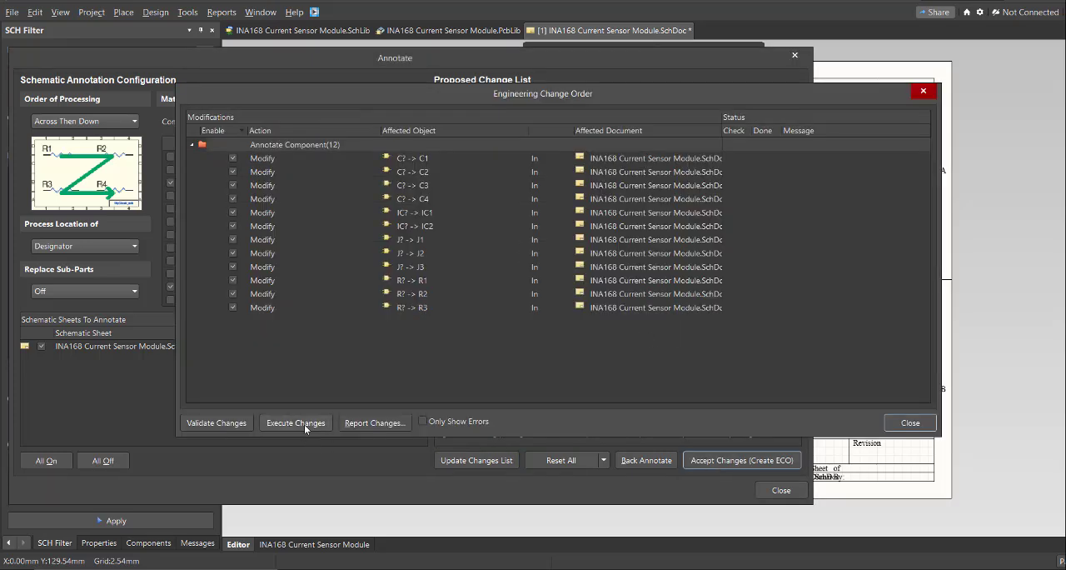
click(304, 423)
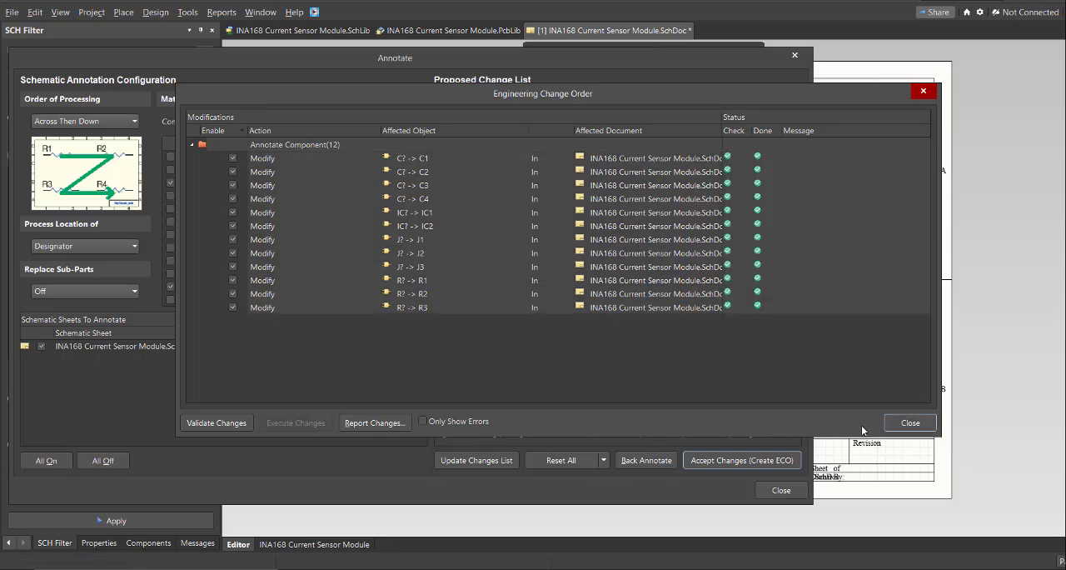
click(911, 422)
click(792, 55)
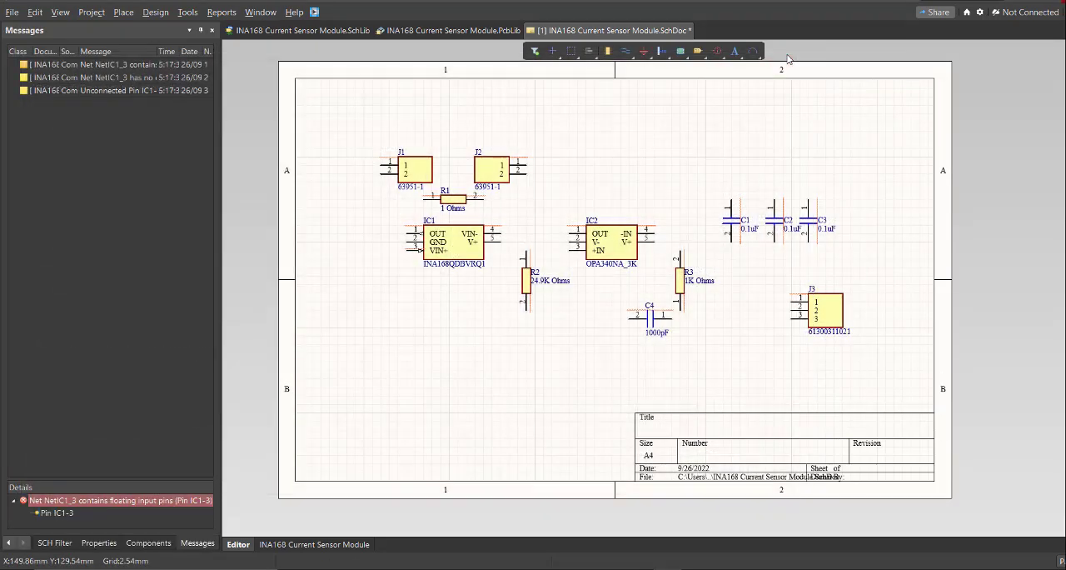
Wire pins 1 and 2 of connector J1 together.
ctrl+scroll(493, 209, up, 2)
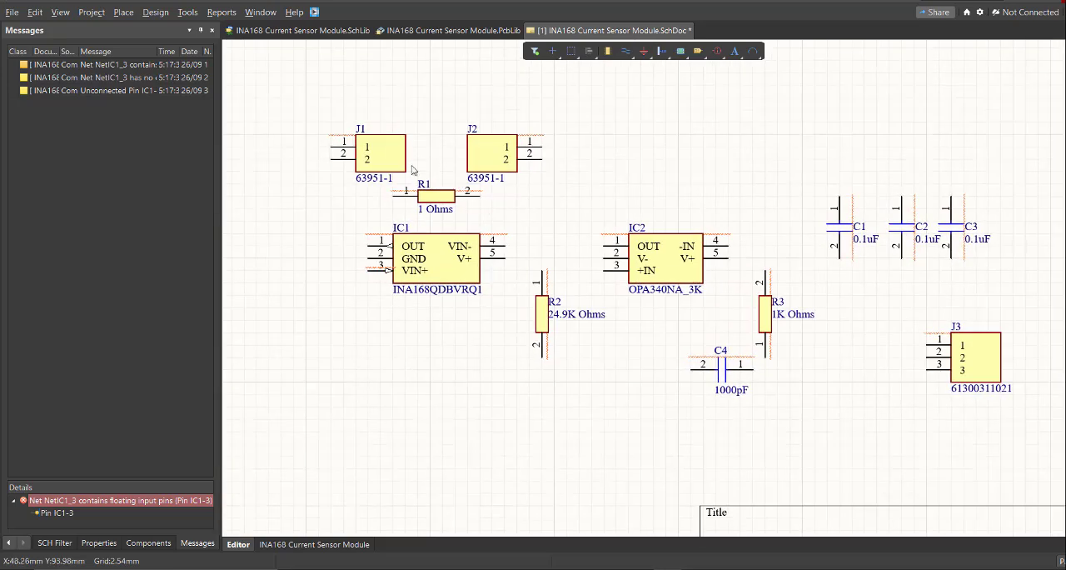
ctrl+scroll(412, 170, up, 1)
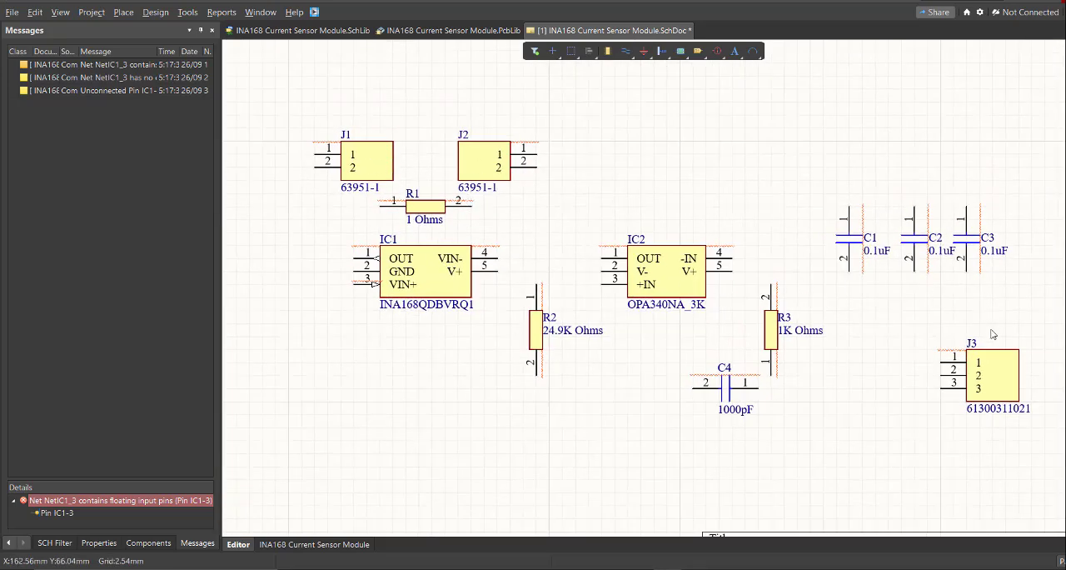
ctrl+scroll(992, 334, down, 1)
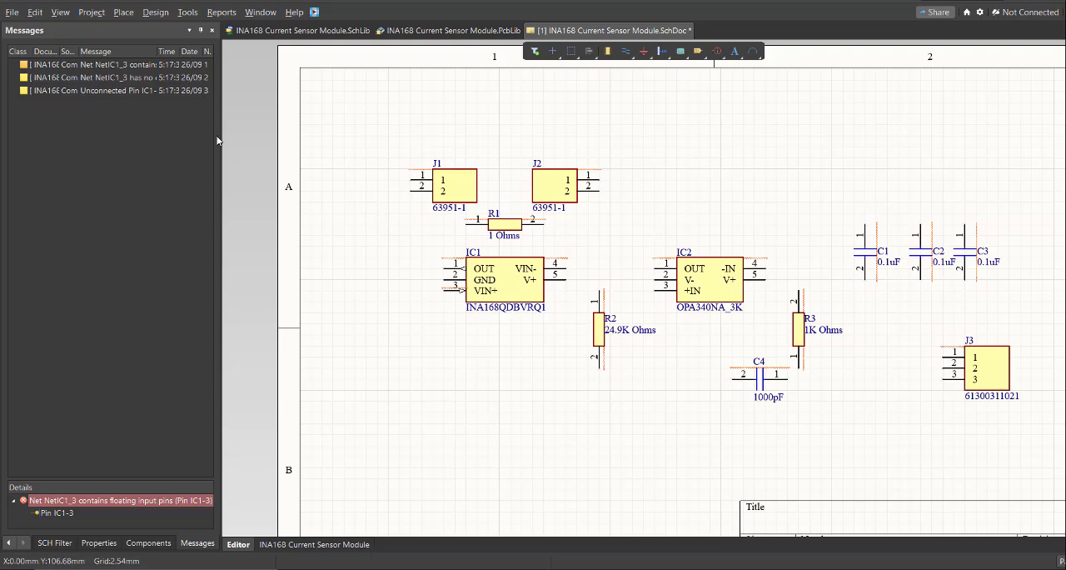
click(124, 13)
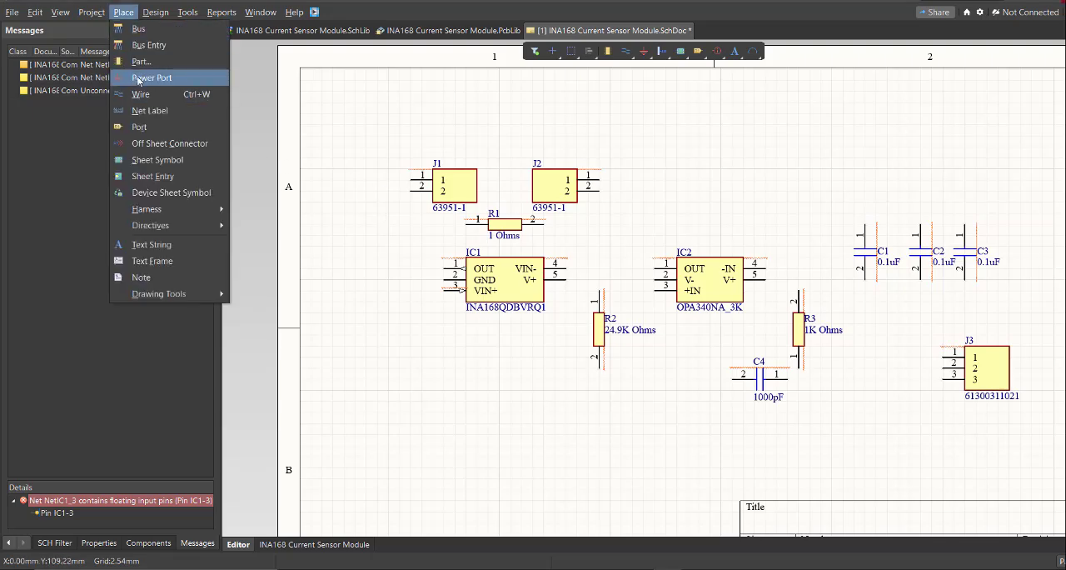
click(140, 94)
ctrl+scroll(431, 226, up, 2)
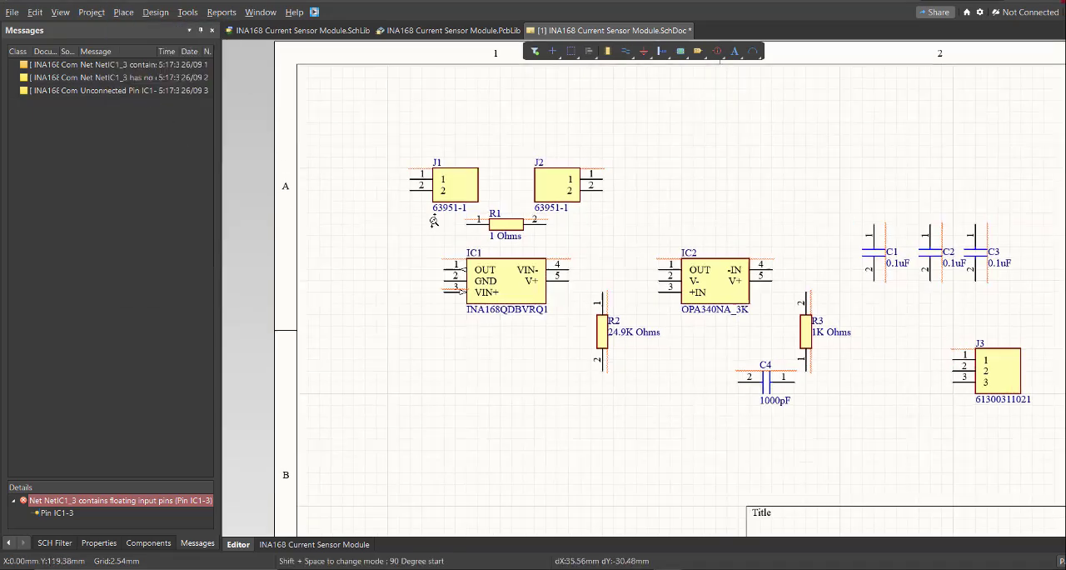
ctrl+scroll(396, 172, up, 1)
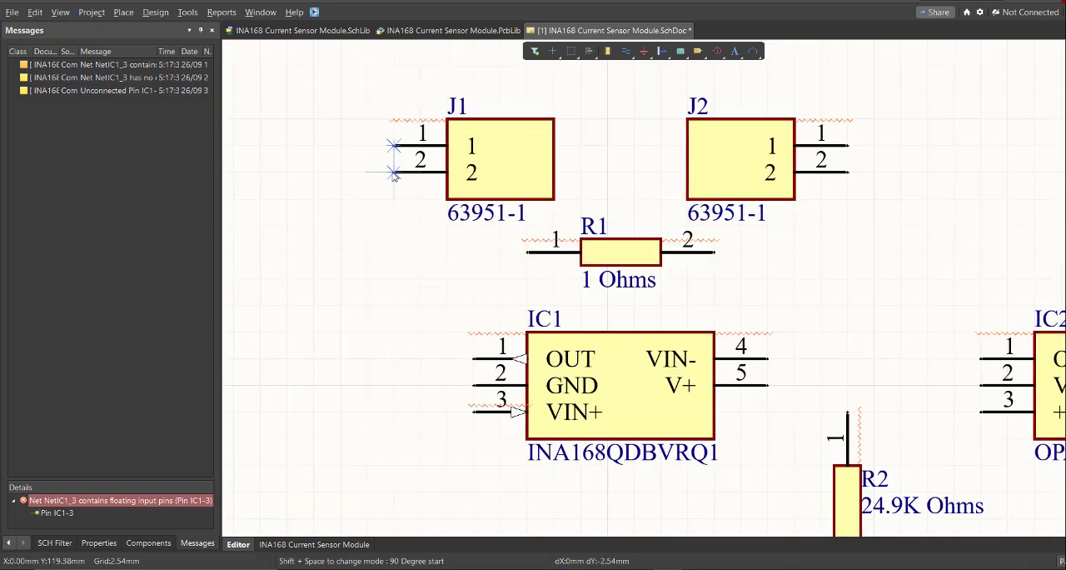
ctrl+scroll(394, 172, down, 4)
ctrl+scroll(349, 139, up, 4)
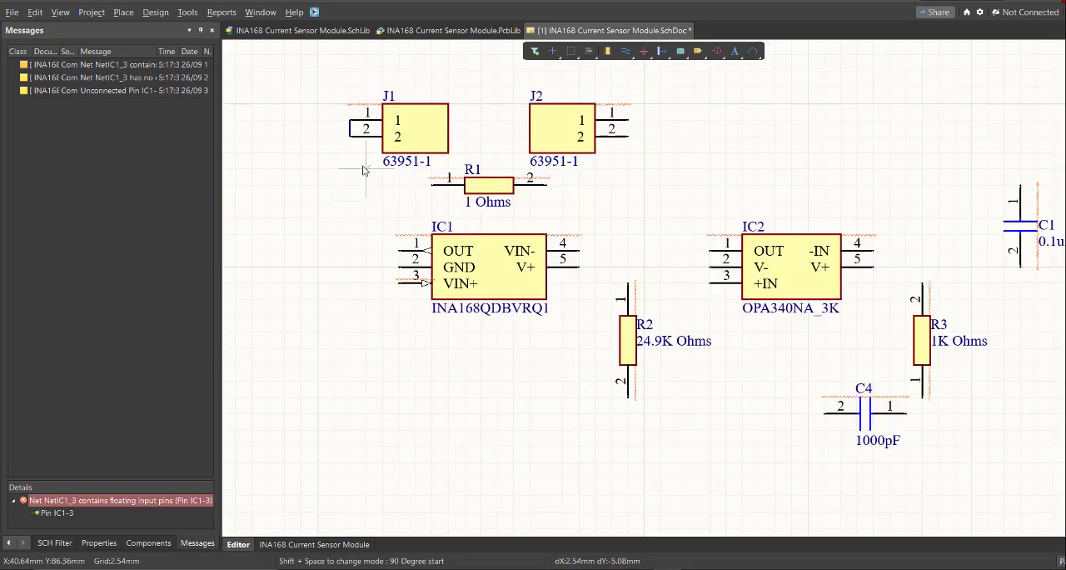
Wire J1's joined pins to pin 1 of R1 and on to the VIN+ pin of IC1.
click(469, 206)
ctrl+scroll(352, 229, up, 2)
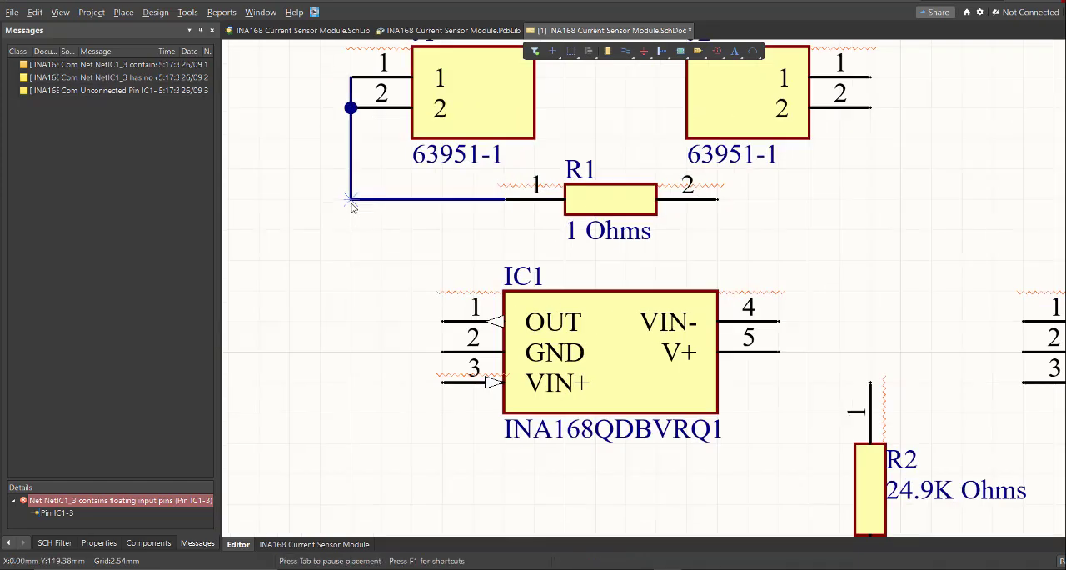
click(351, 200)
click(440, 382)
right_click(439, 381)
Wire pins 1 and 2 of J2 together and connect them to pin 2 of R1.
right_drag(333, 209, 358, 245)
ctrl+scroll(357, 245, down, 3)
right_drag(508, 195, 407, 302)
key(ctrl+w)
click(652, 249)
click(653, 277)
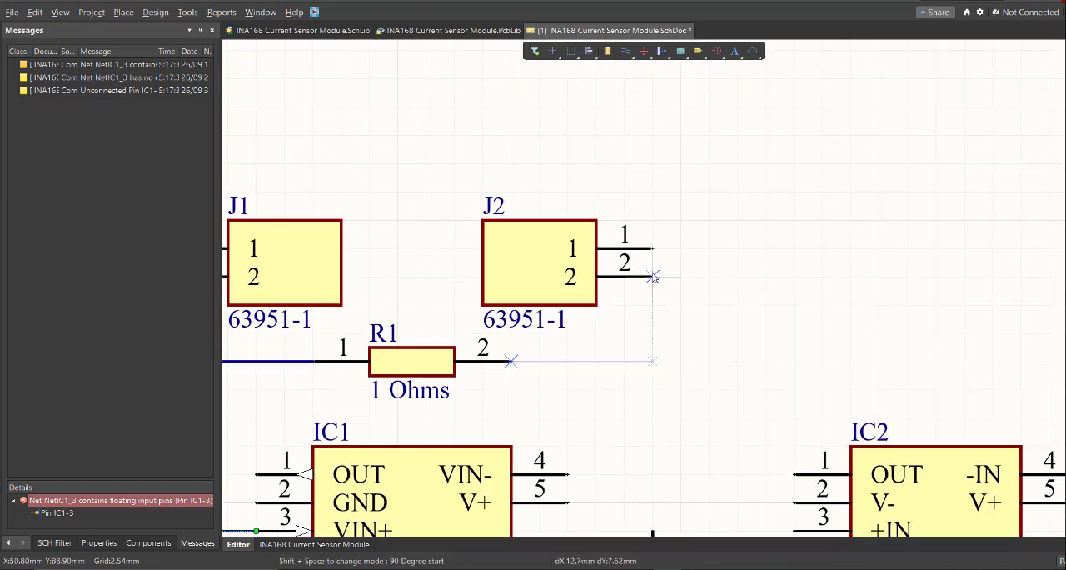
click(514, 363)
right_click(515, 365)
Wire the VIN- pin of IC1 to the node joining J2 and R1's pin 2.
ctrl+scroll(532, 358, down, 3)
key(ctrl+w)
click(647, 191)
click(575, 293)
ctrl+scroll(574, 293, down, 3)
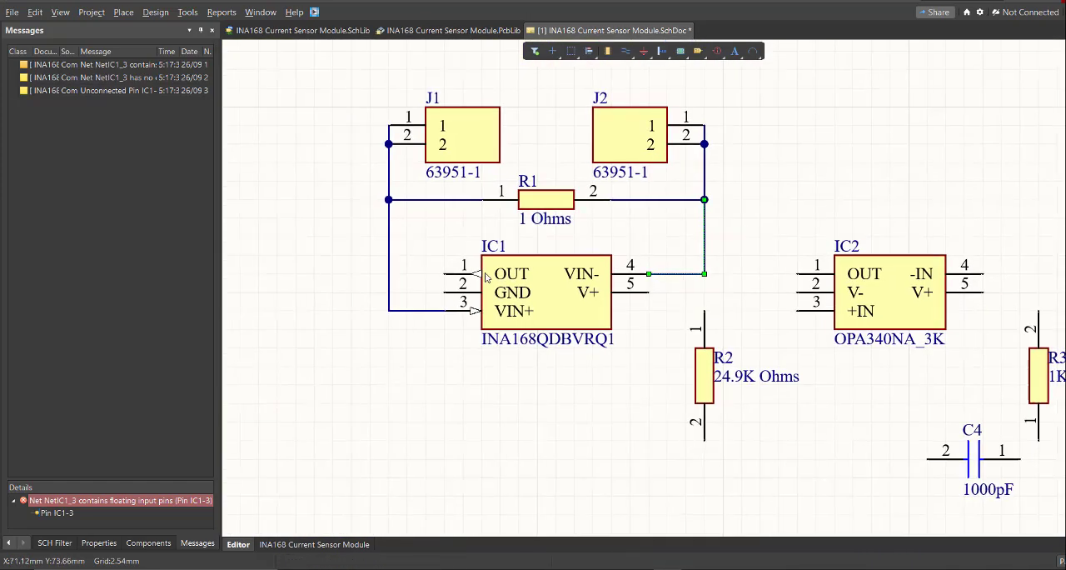
Wire IC1's GND pin to pin 2 of C4 along a run below the parts, and connect R2's pin 2 to it.
ctrl+scroll(481, 271, up, 3)
click(463, 412)
right_drag(716, 431, 522, 394)
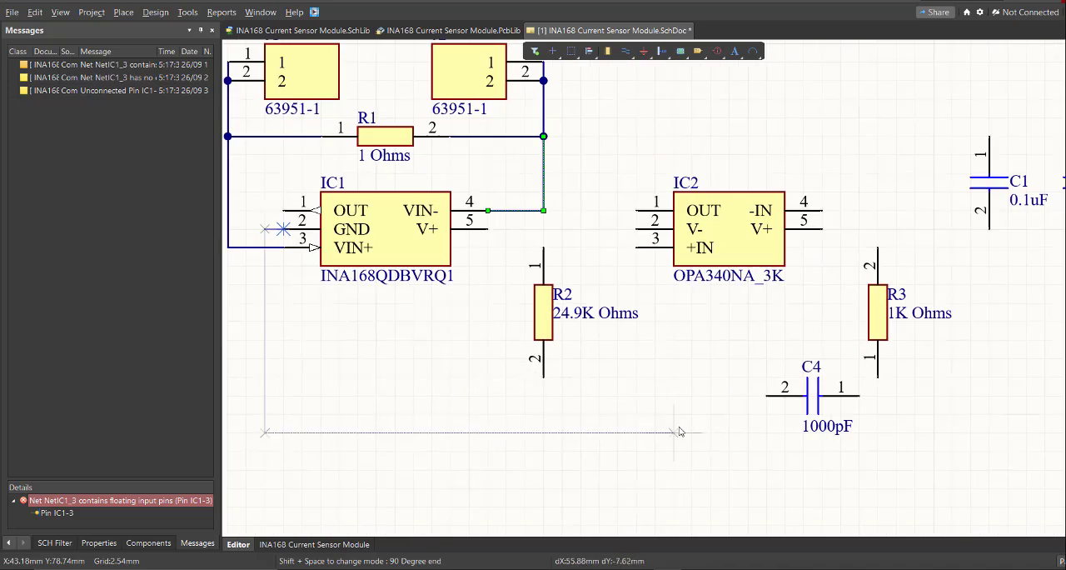
click(712, 450)
click(767, 397)
click(544, 378)
click(544, 451)
right_click(545, 451)
Move the horizontal ground wire up so it runs in line with pin 2 of C4.
drag(580, 452, 626, 395)
right_drag(628, 395, 581, 428)
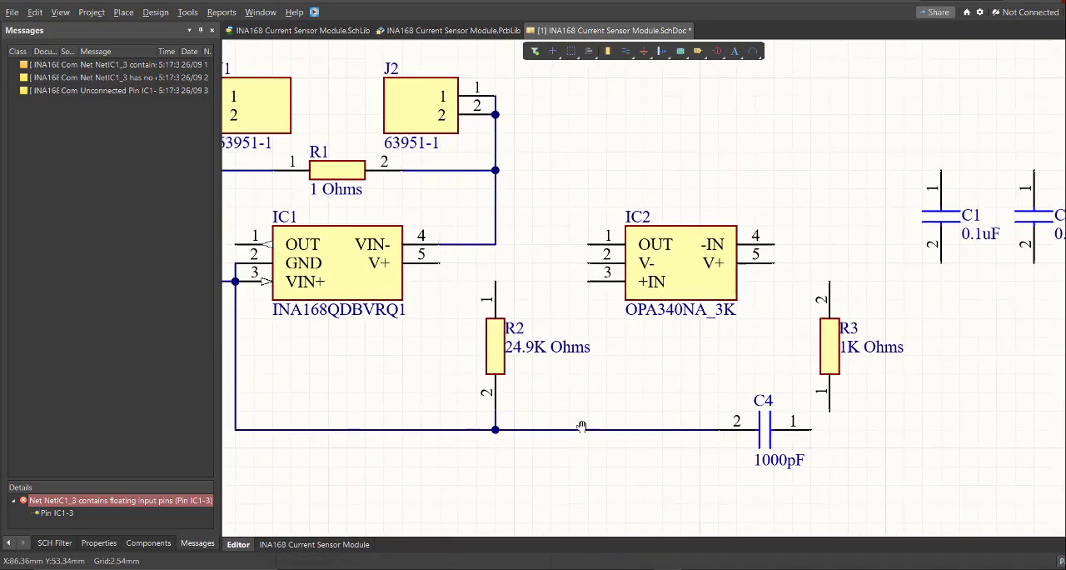
ctrl+scroll(488, 367, up, 2)
key(ctrl+z)
drag(651, 482, 652, 422)
right_drag(652, 413, 605, 432)
Wire the V- pin of IC2 down to the ground wire between R2 and C4.
key(ctrl+w)
ctrl+scroll(604, 360, up, 1)
click(648, 260)
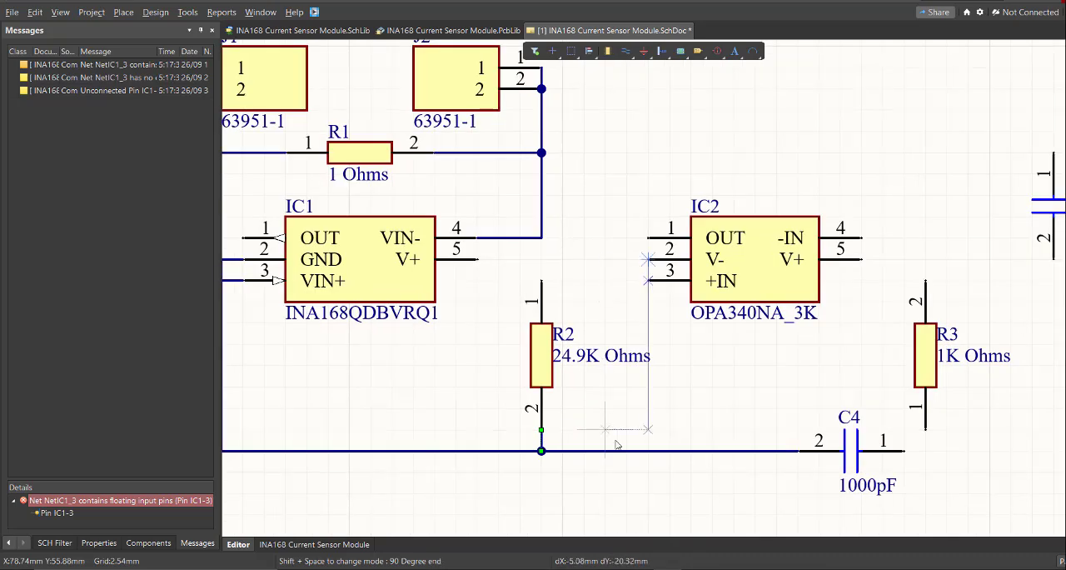
click(605, 451)
right_click(605, 450)
Wire IC2's +IN pin to pin 1 of R2 and route it below IC1 to IC1's OUT pin.
ctrl+scroll(600, 338, up, 1)
right_drag(521, 300, 764, 332)
key(ctrl+w)
click(620, 321)
click(736, 320)
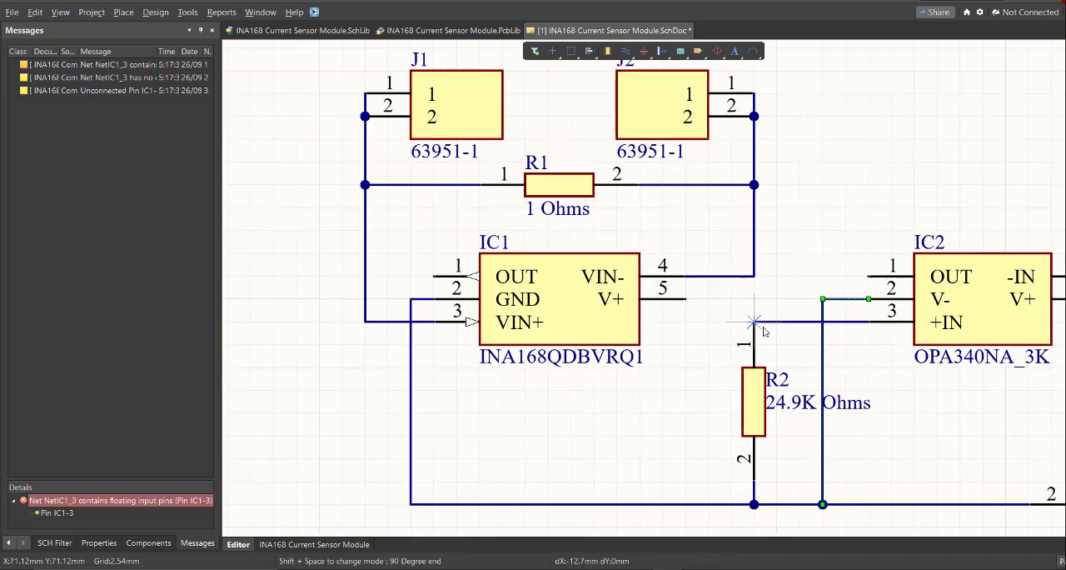
click(753, 322)
click(685, 390)
click(389, 278)
click(434, 276)
Wire IC1's V+ pin up and across to pin 1 of capacitors C1, C2 and C3.
ctrl+scroll(511, 325, down, 2)
ctrl+scroll(618, 325, up, 2)
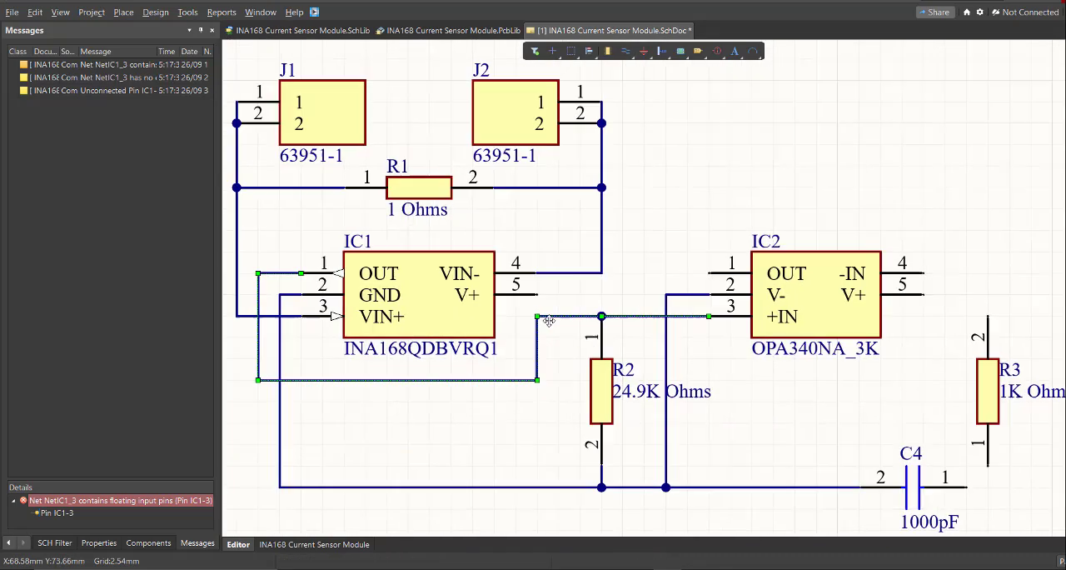
key(ctrl+w)
click(519, 304)
click(606, 195)
ctrl+scroll(685, 193, down, 2)
right_drag(911, 177, 714, 169)
click(741, 187)
ctrl+scroll(854, 190, up, 3)
click(604, 181)
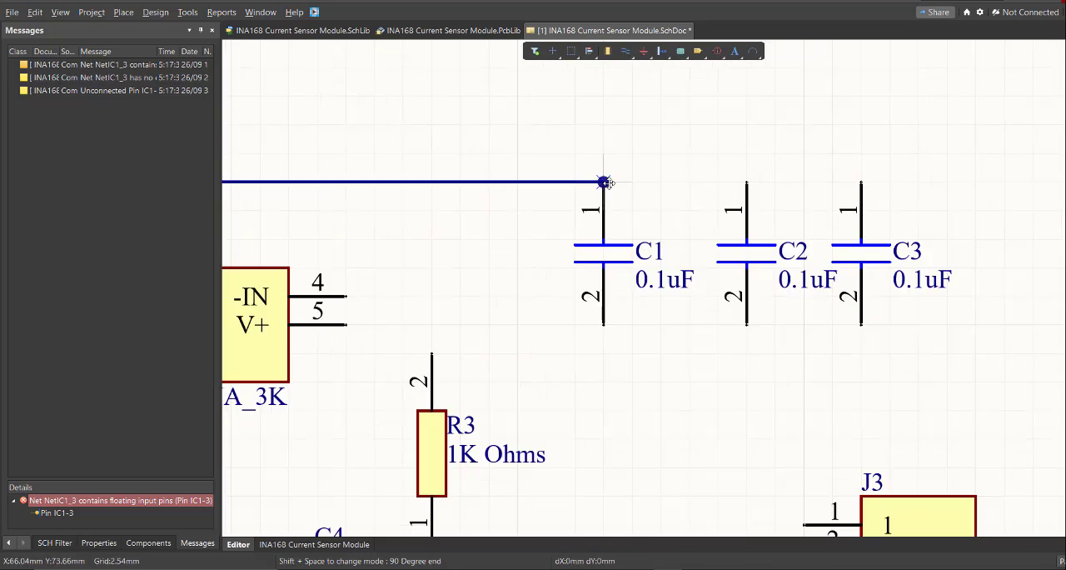
click(862, 181)
Wire the pin 2 ends of capacitors C1, C2 and C3 together.
right_drag(871, 294, 804, 246)
click(535, 276)
click(793, 275)
Wire R3's pin 2 to IC2's -IN pin and loop the wire over IC2 to its OUT pin.
ctrl+scroll(658, 246, down, 4)
right_drag(669, 255, 766, 238)
ctrl+scroll(673, 207, up, 2)
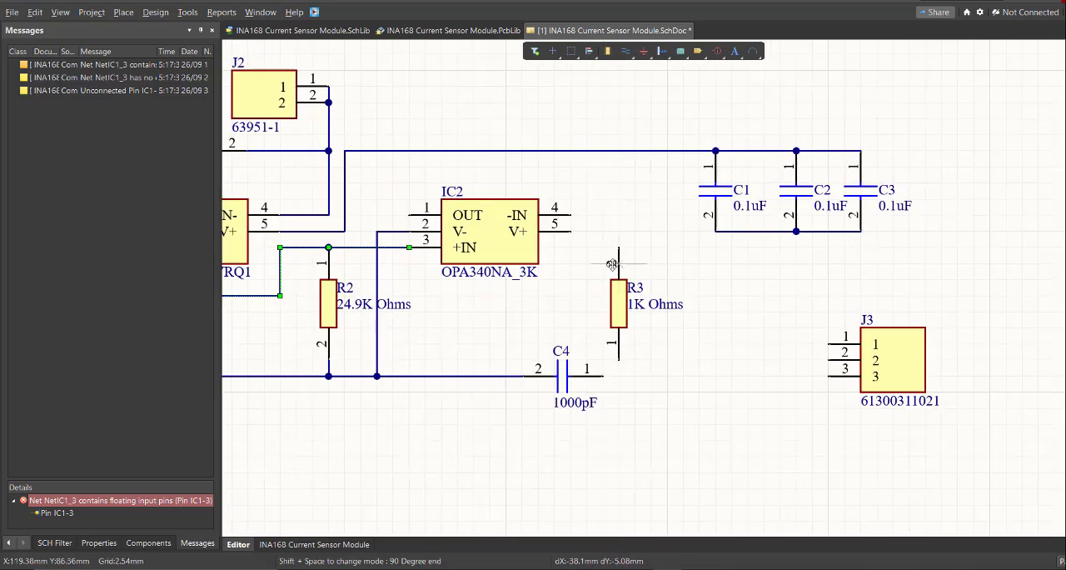
click(619, 247)
click(619, 215)
click(376, 166)
ctrl+scroll(387, 188, up, 3)
click(420, 228)
Wire the V+ pin of IC2 up to the supply wire feeding the 0.1uF capacitors.
right_drag(708, 339, 576, 305)
ctrl+scroll(577, 305, down, 2)
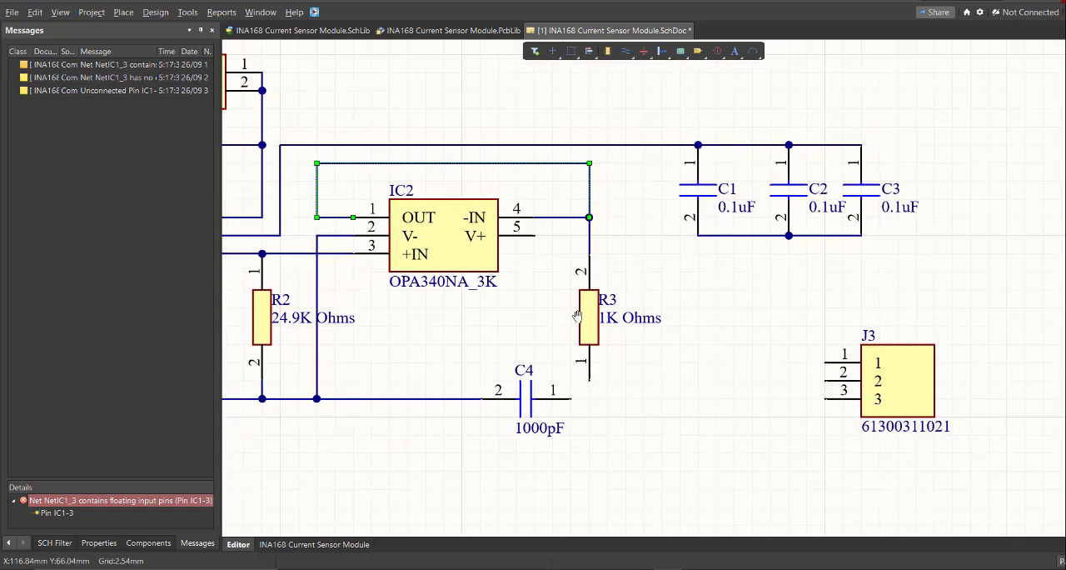
click(533, 236)
click(639, 154)
Wire pin 1 of C4 to pin 1 of R3 and extend that node to pin 3 of J3.
right_drag(615, 375, 587, 316)
click(561, 326)
ctrl+scroll(500, 357, down, 2)
right_drag(481, 365, 638, 304)
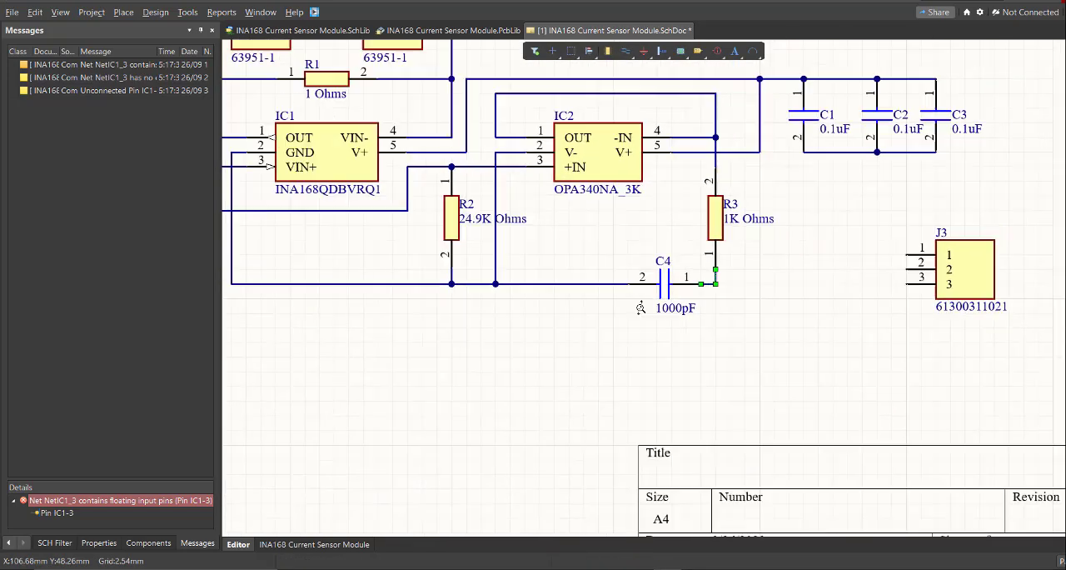
ctrl+scroll(650, 307, up, 1)
right_drag(750, 324, 564, 315)
click(503, 264)
click(710, 263)
right_drag(710, 269, 803, 273)
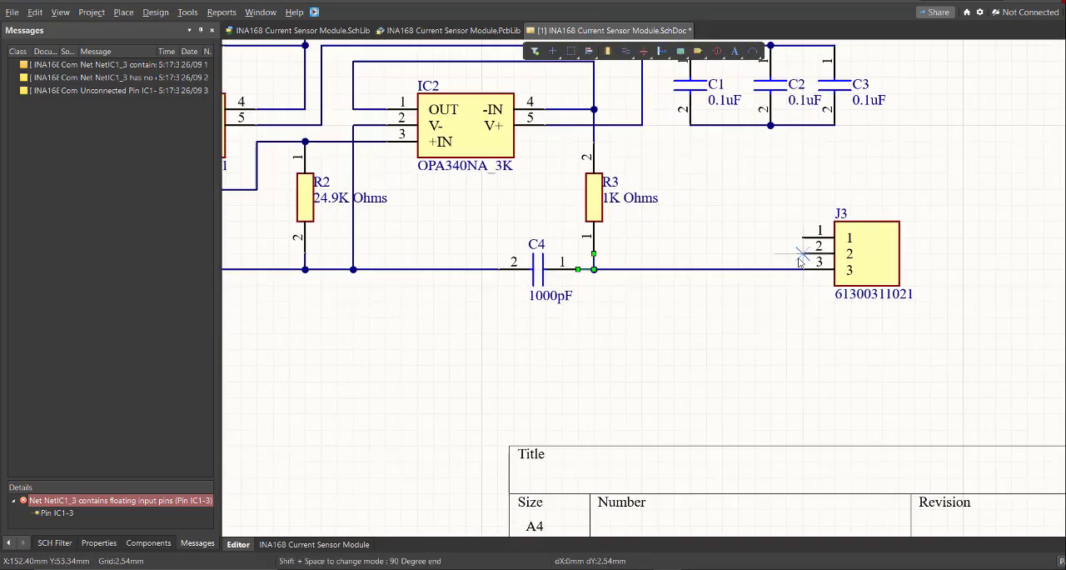
Wire pin 2 of J3 to the ground net, routing the wire beneath C4.
click(803, 253)
click(755, 347)
right_drag(467, 288, 686, 284)
click(507, 275)
Move the ground wire down below C4 and shift the vertical segment dropping from C4's pin 2 away from the capacitor.
drag(605, 279, 605, 359)
drag(719, 316, 688, 314)
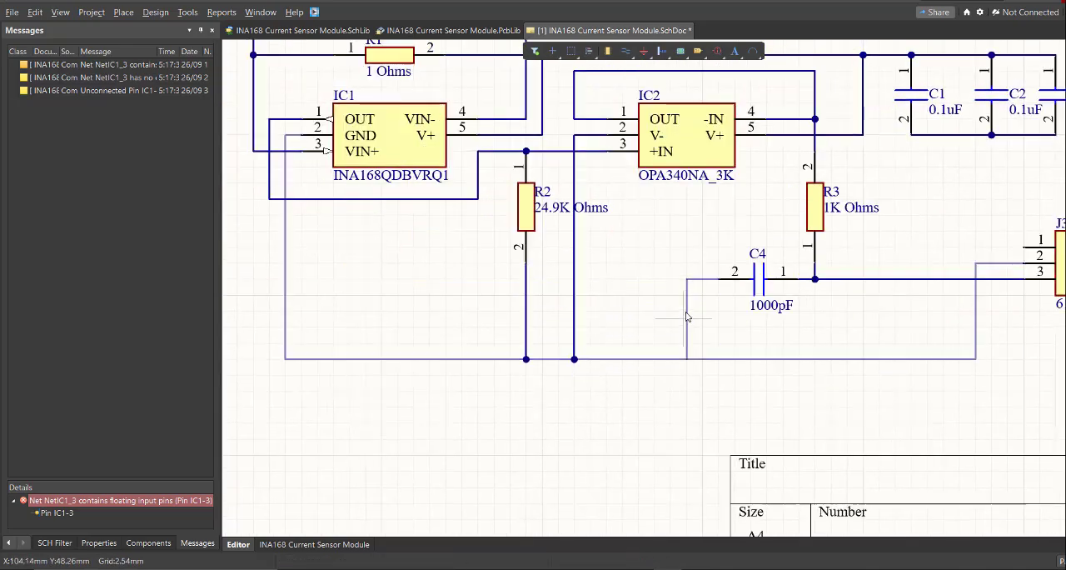
middle_drag(879, 308, 883, 321)
Wire pin 1 of J3 to the supply wire at IC2's V+ connection.
right_drag(883, 320, 749, 352)
key(ctrl+w)
click(874, 287)
right_drag(727, 199, 798, 248)
middle_drag(798, 252, 799, 236)
click(801, 233)
right_click(802, 234)
middle_drag(850, 293, 674, 328)
middle_drag(620, 298, 617, 283)
middle_drag(627, 244, 627, 234)
right_drag(627, 234, 591, 215)
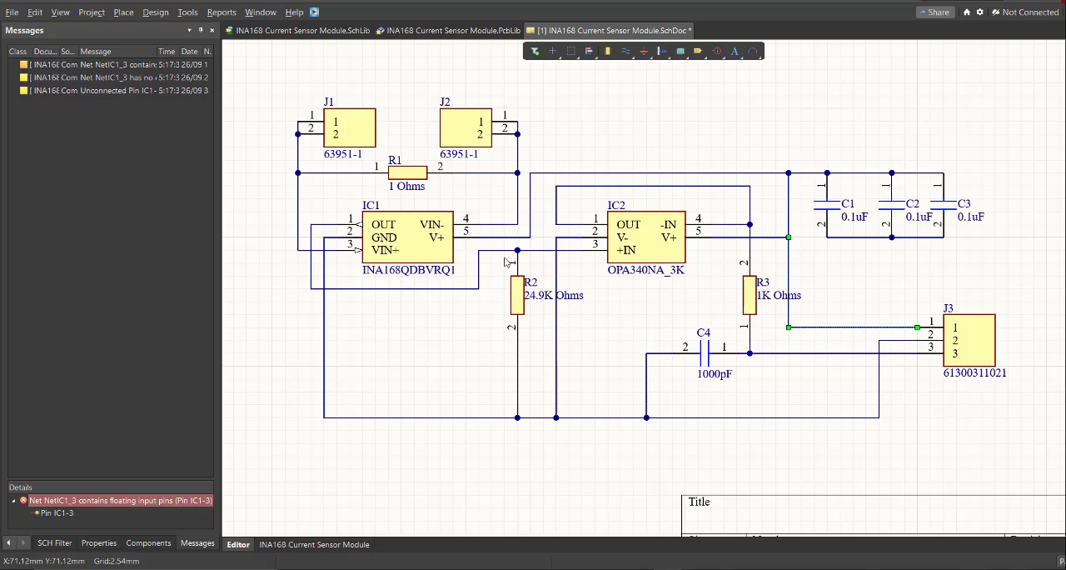
Start a power port with the Arrow style and name it IN.
click(125, 12)
click(134, 77)
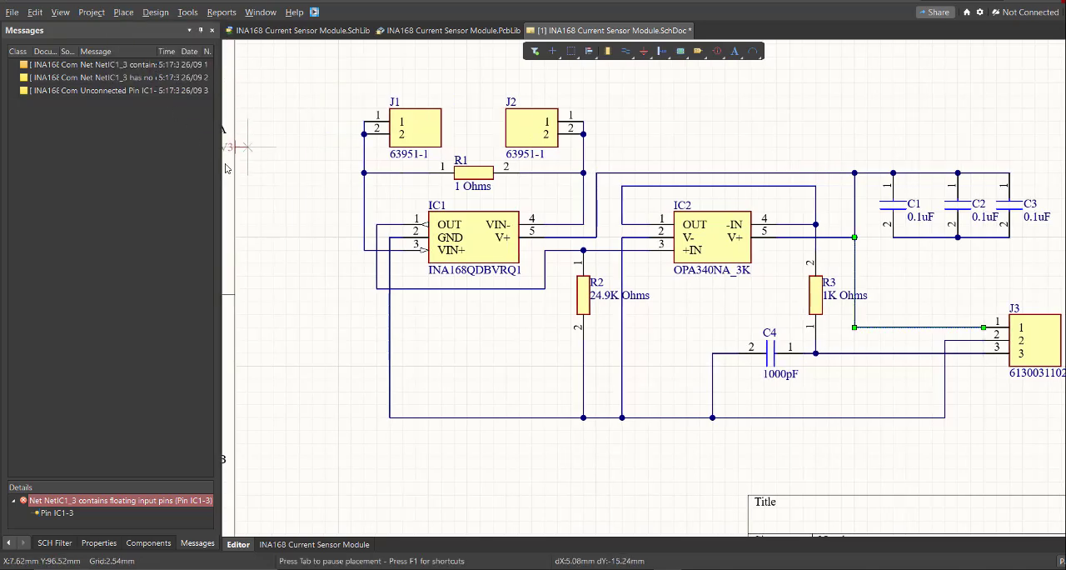
right_drag(425, 312, 412, 272)
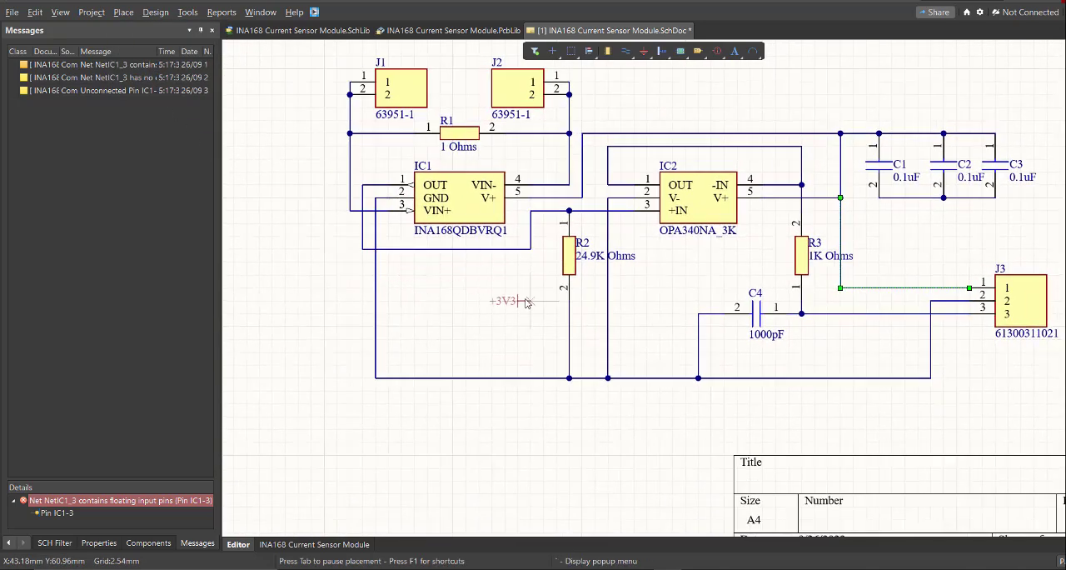
key(Tab)
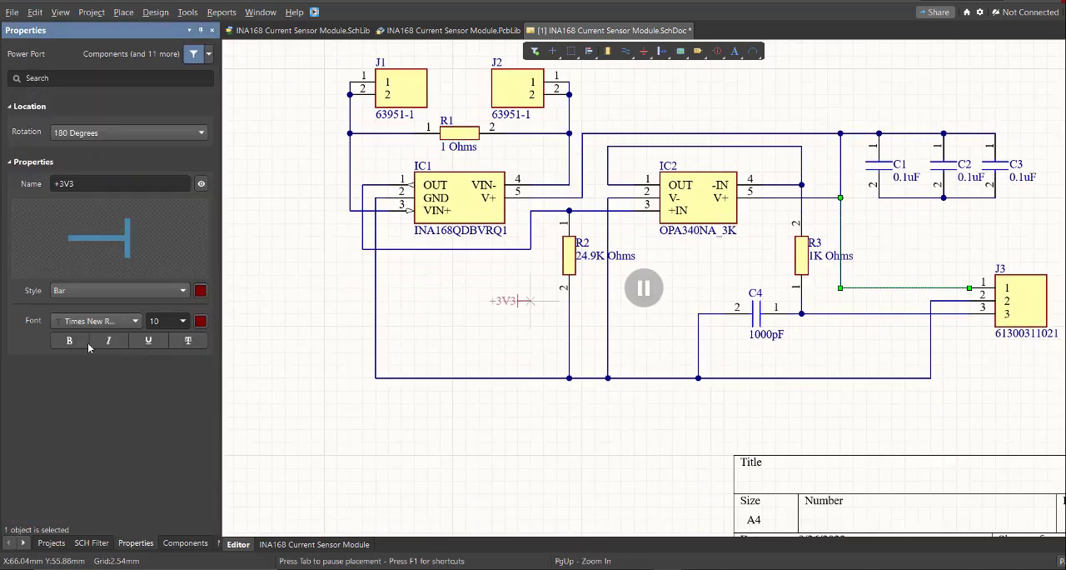
click(91, 292)
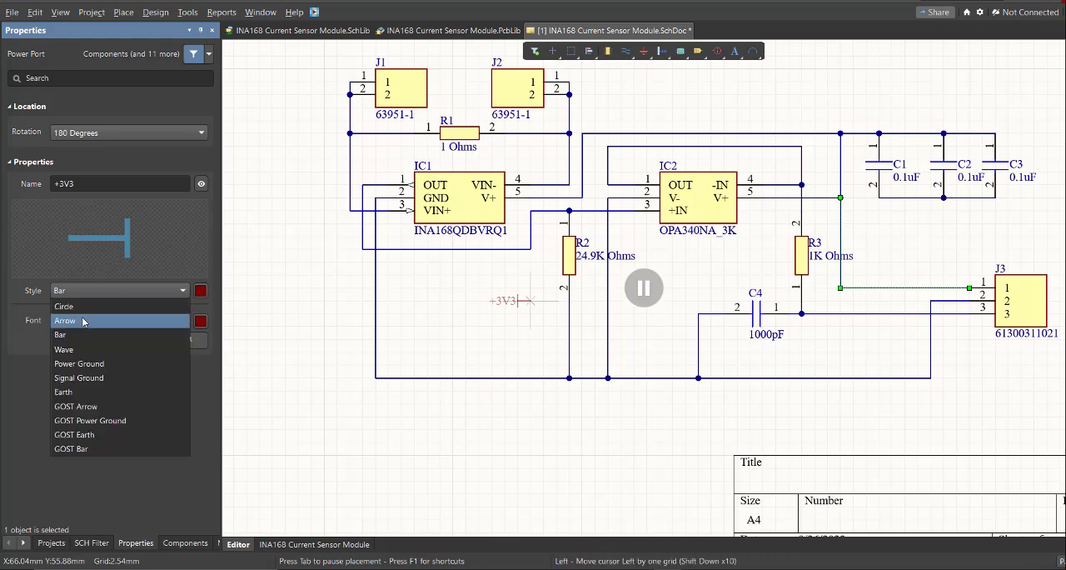
click(84, 318)
click(93, 189)
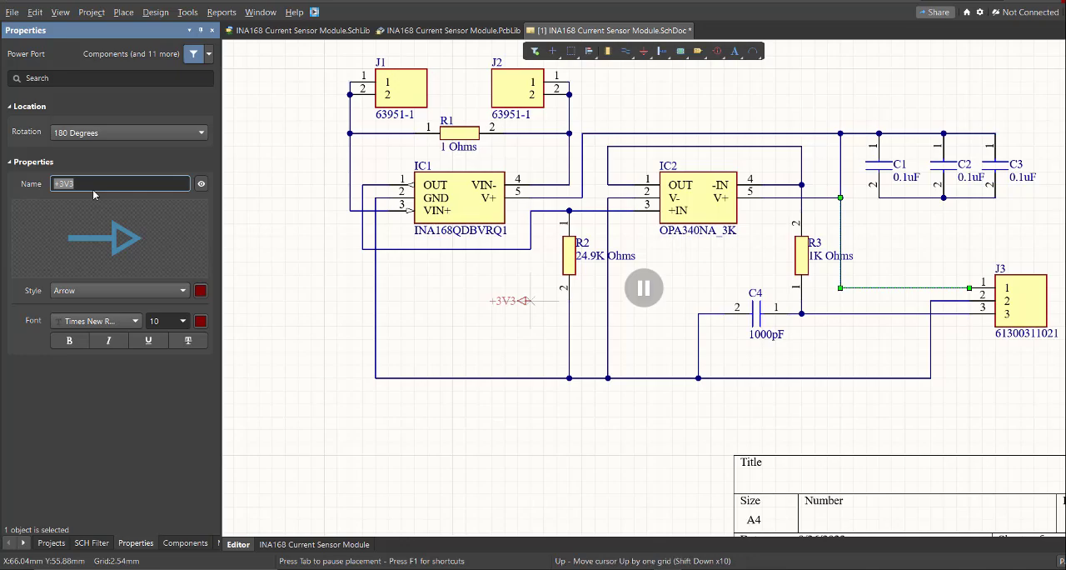
text(IN)
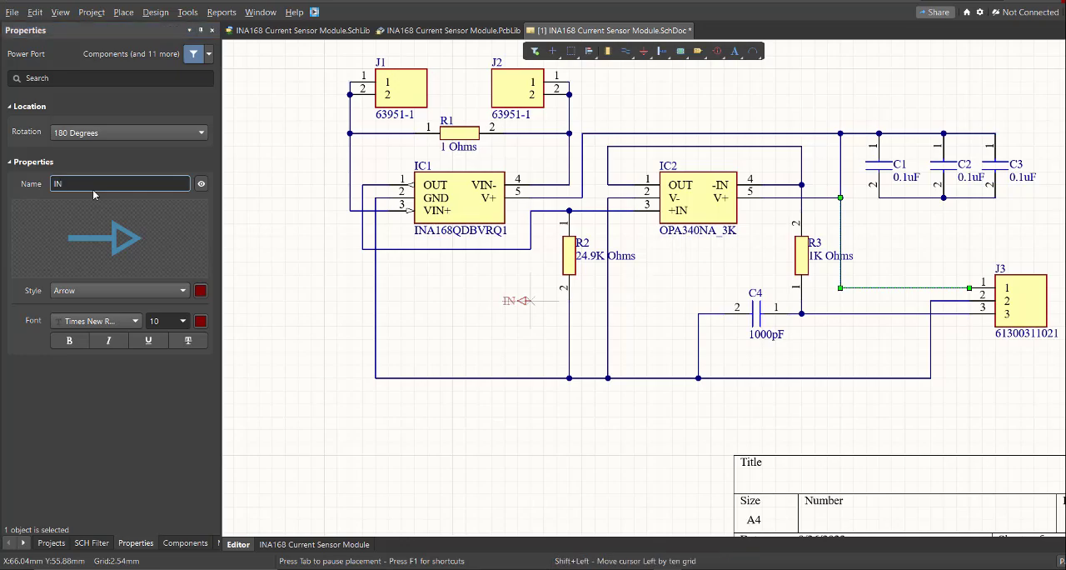
Rotate the IN port to point upward and place it on the wire at J1's pin 1.
right_drag(352, 68, 484, 224)
ctrl+scroll(484, 220, up, 5)
key(space)
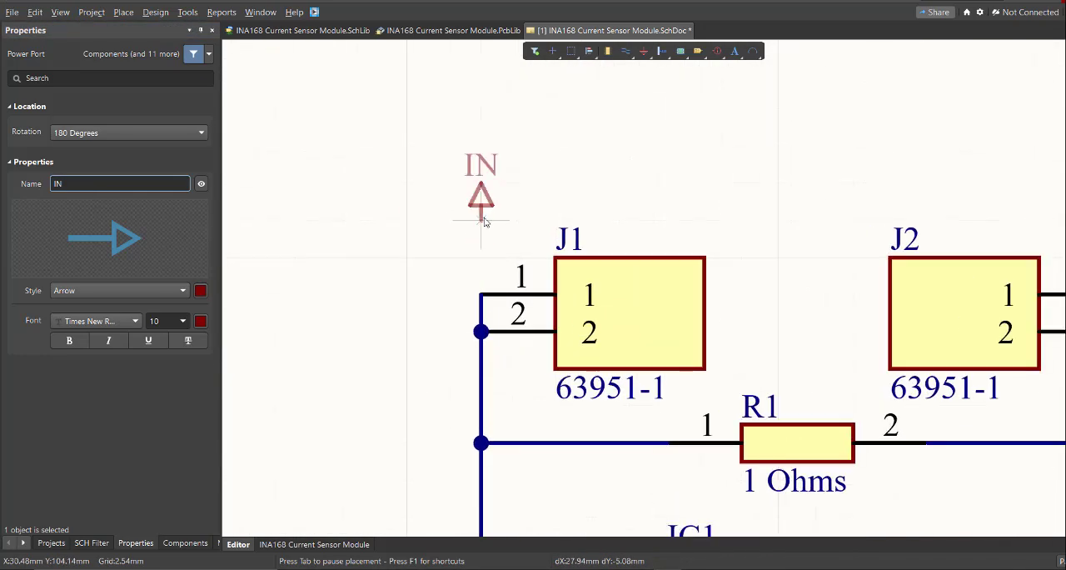
ctrl+scroll(490, 262, up, 2)
click(489, 298)
Rename the next arrow port as OUT and place it on the wire at J2's pin 1.
ctrl+scroll(542, 242, down, 5)
ctrl+scroll(841, 241, up, 2)
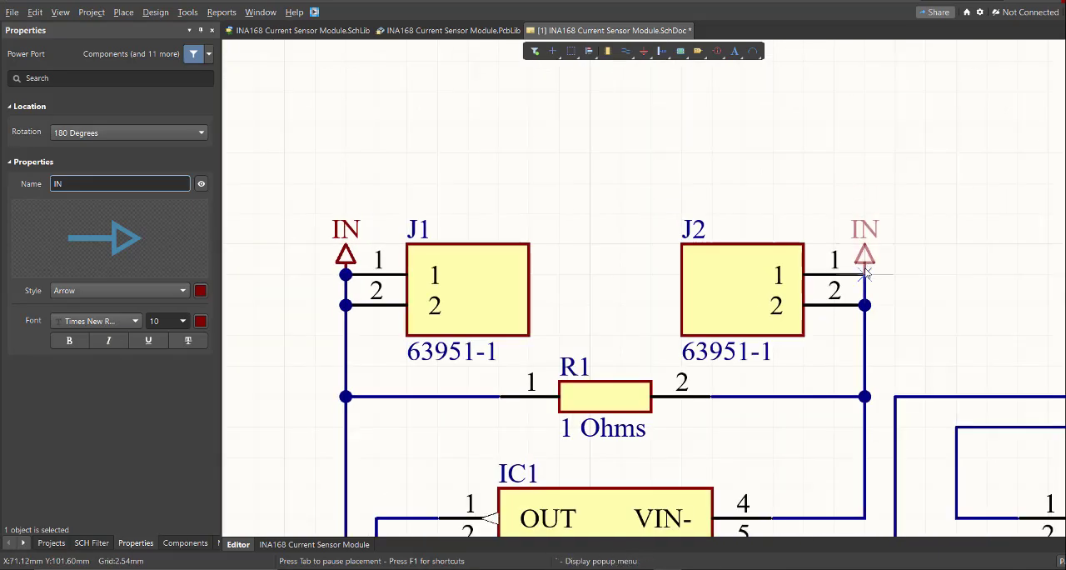
key(Tab)
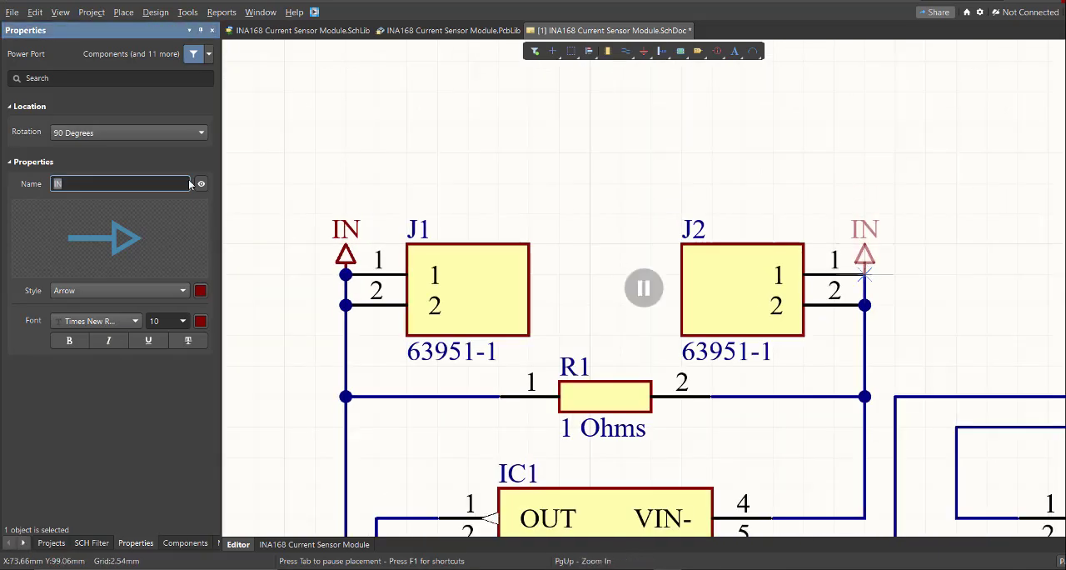
text(OUT)
key(Return)
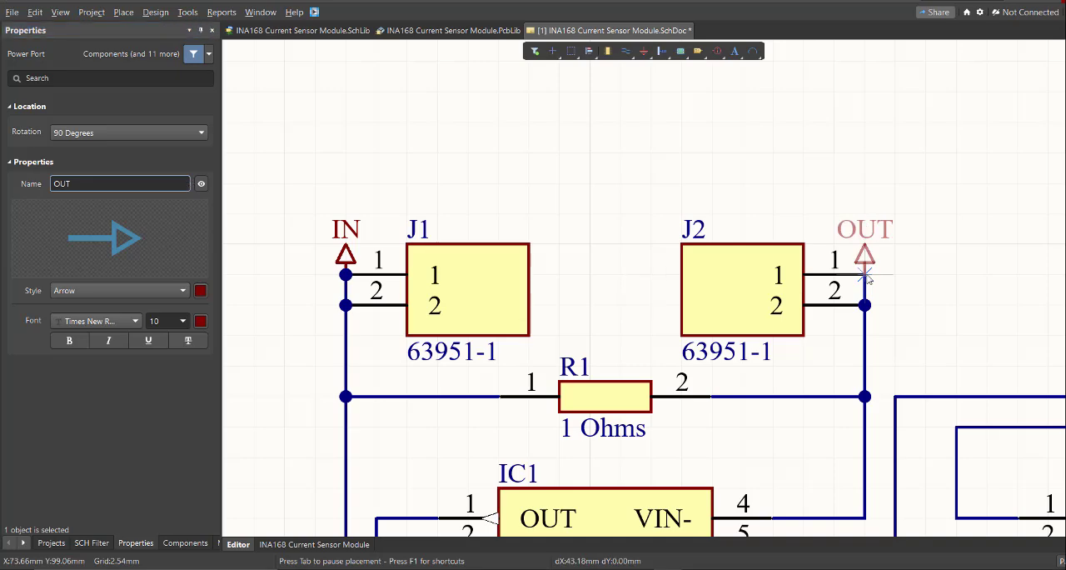
click(864, 275)
Set the next power port to the Power Ground style and name it GND for the ground wire beneath IC2.
ctrl+scroll(610, 244, down, 5)
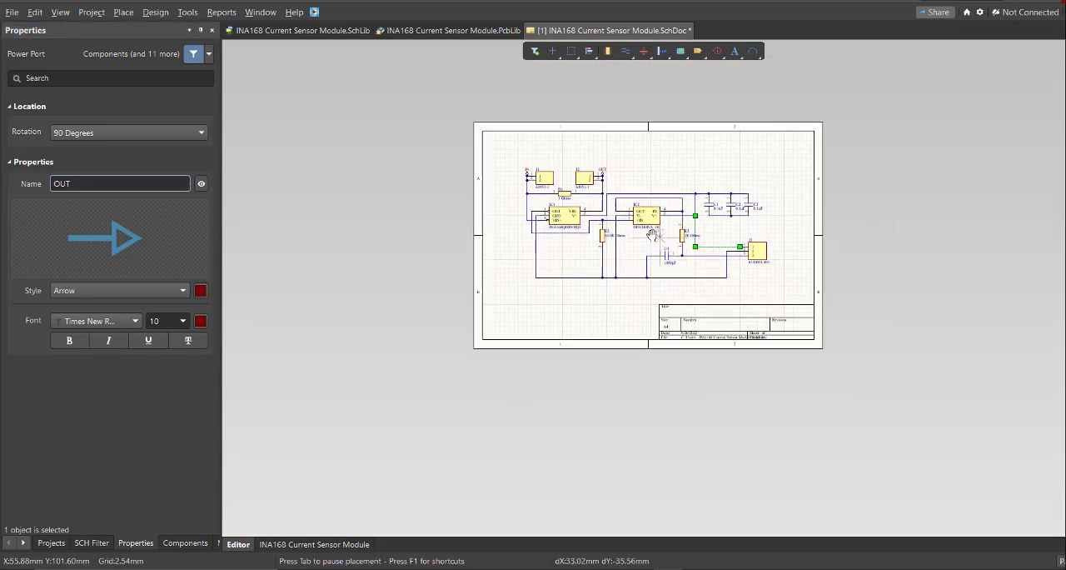
ctrl+scroll(610, 244, up, 2)
ctrl+scroll(610, 244, up, 3)
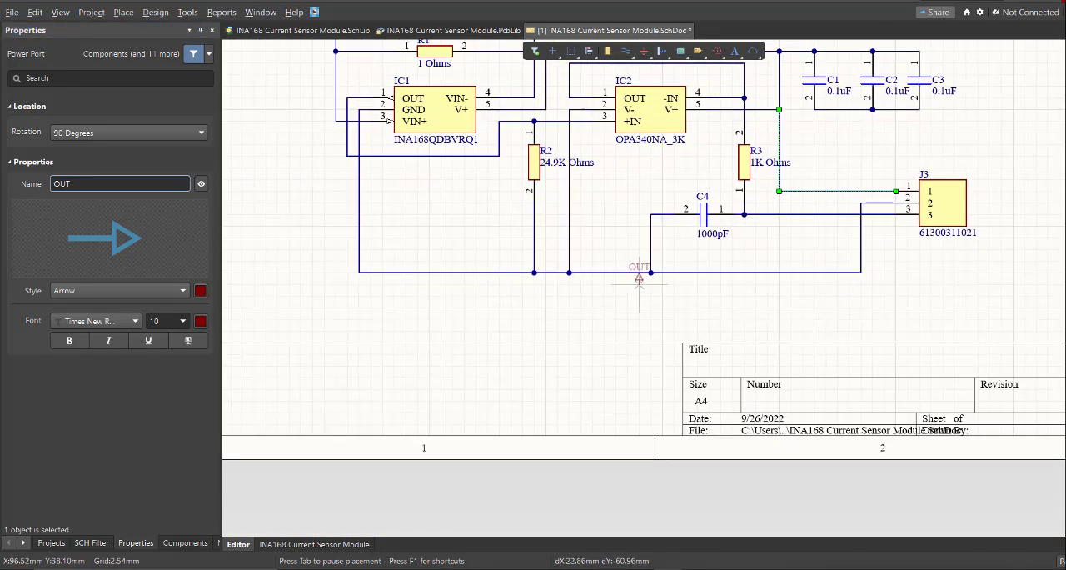
key(Tab)
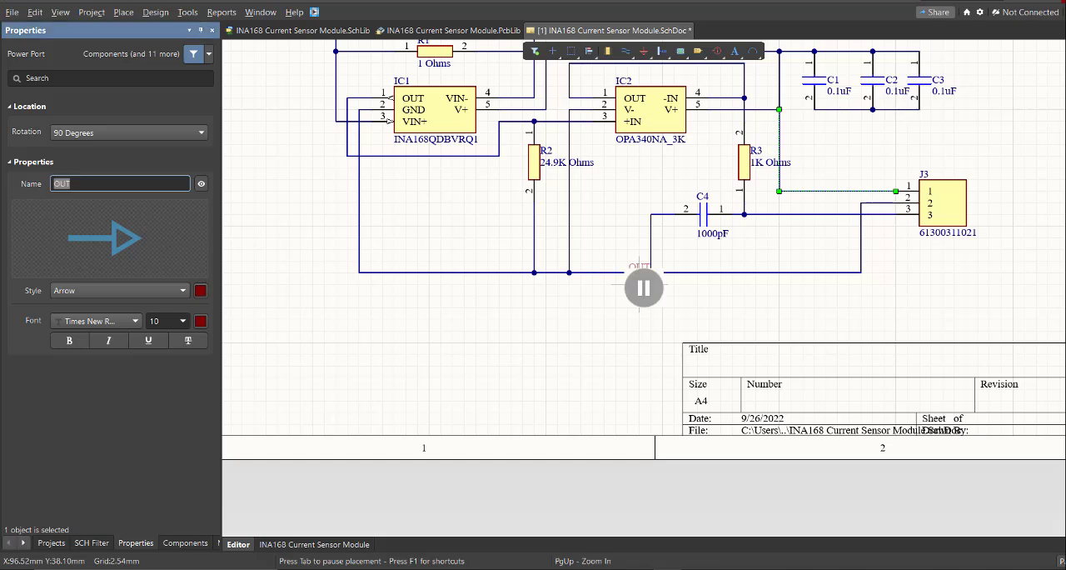
click(137, 290)
click(109, 361)
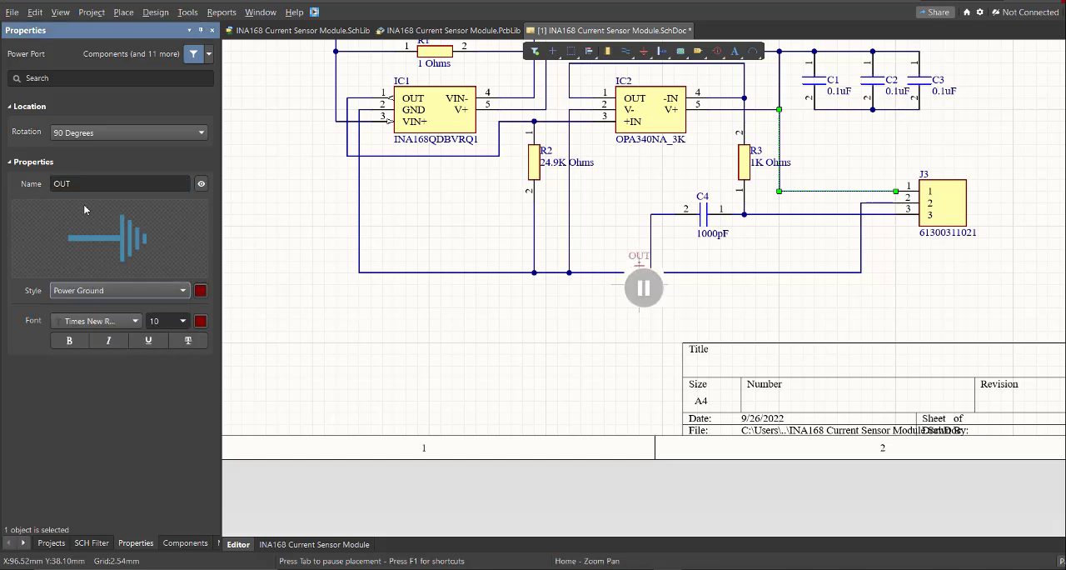
click(80, 182)
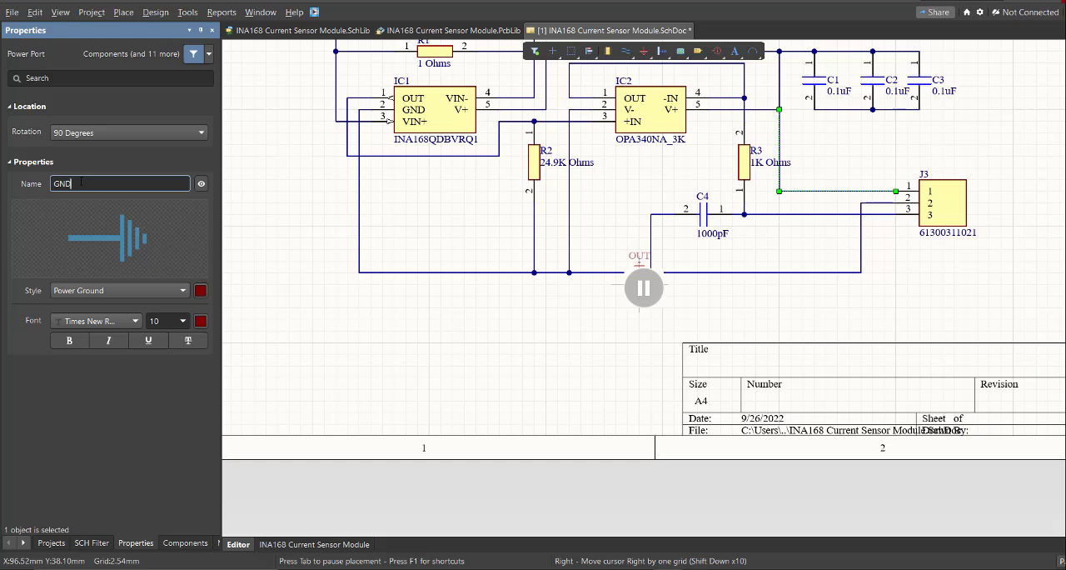
key(Return)
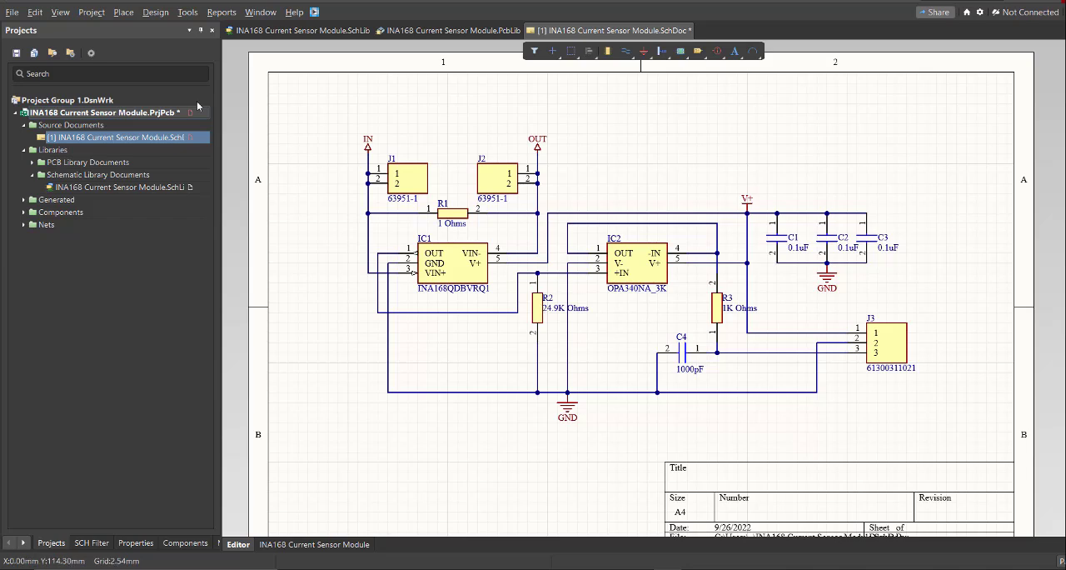
Add a new PCB document to the INA168 Current Sensor Module project.
click(12, 11)
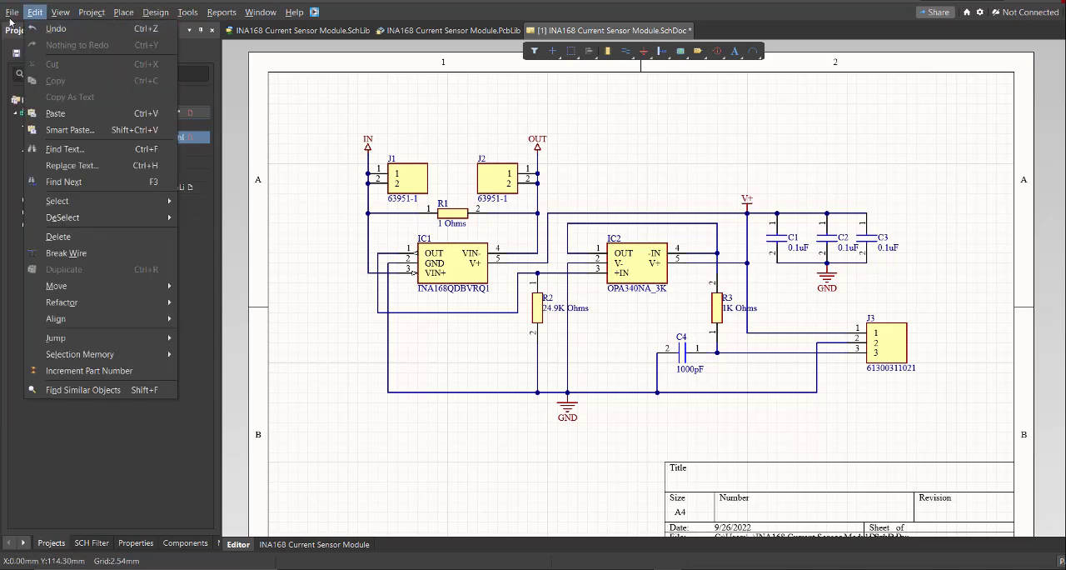
mouse_move(134, 45)
click(311, 133)
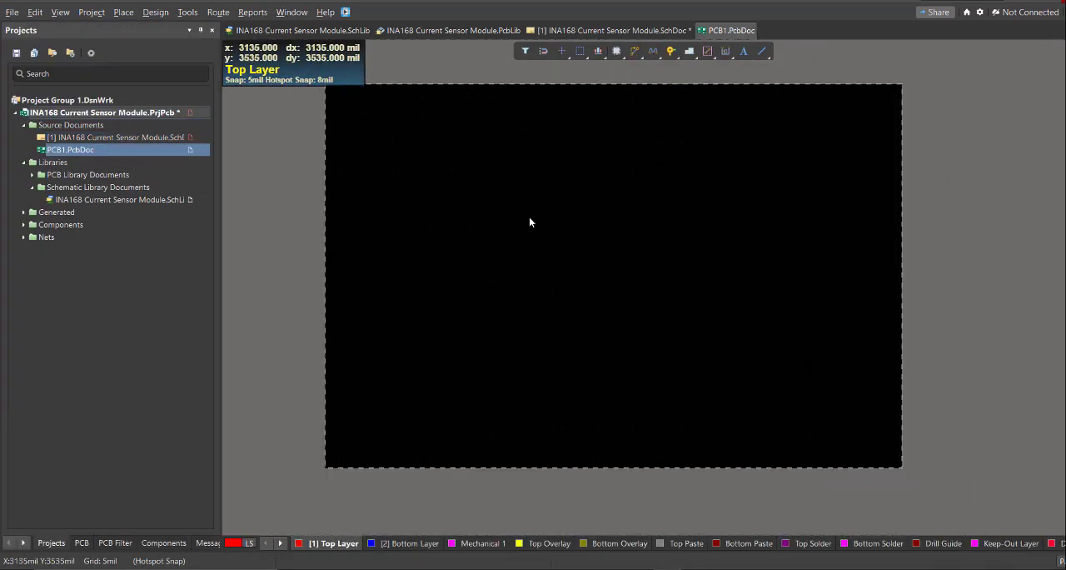
Update PCB1.PcbDoc from the schematic by executing all changes in the Engineering Change Order.
click(587, 31)
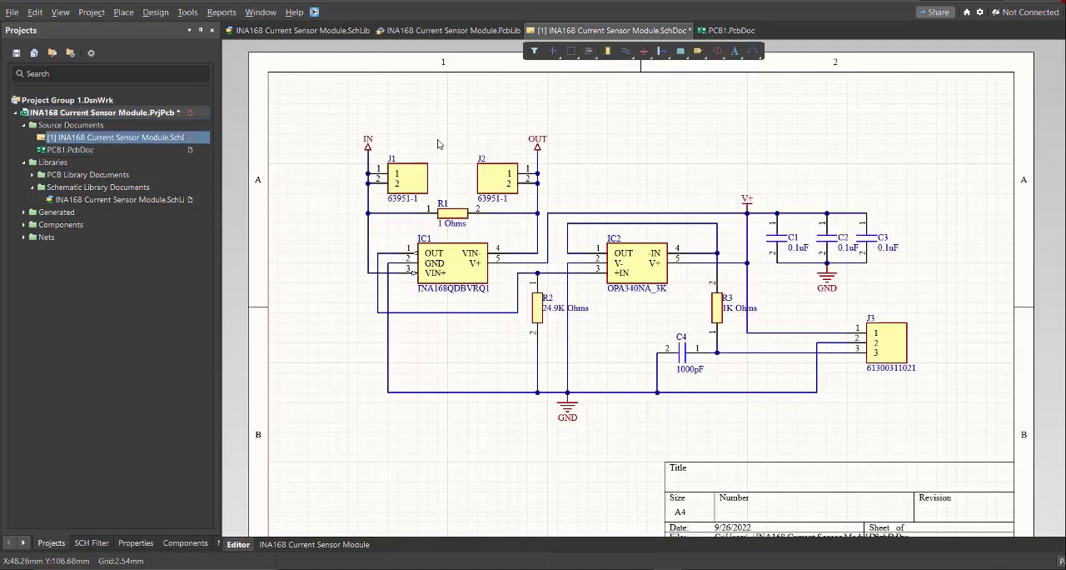
click(151, 15)
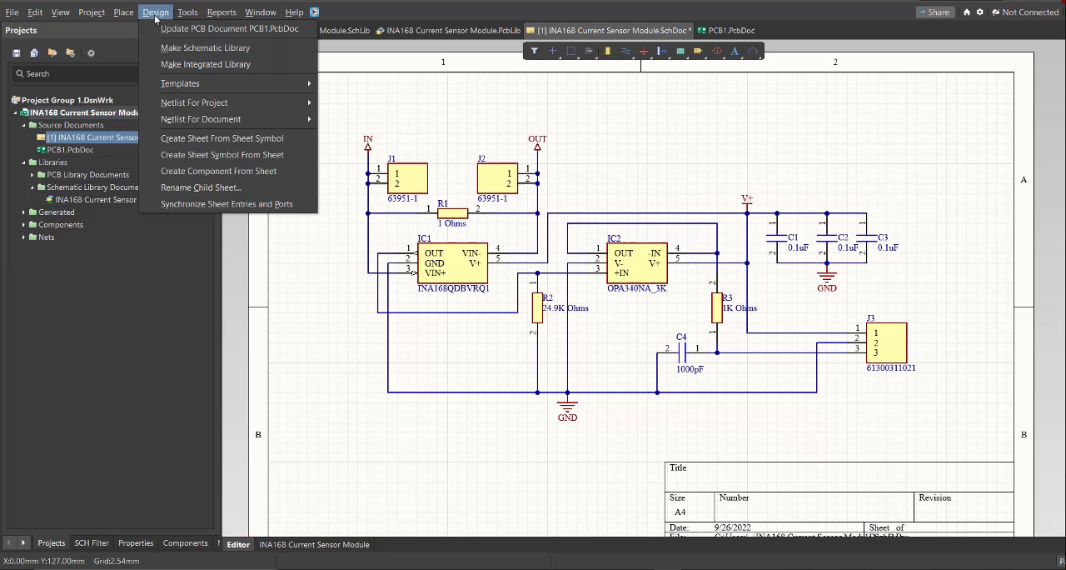
click(239, 30)
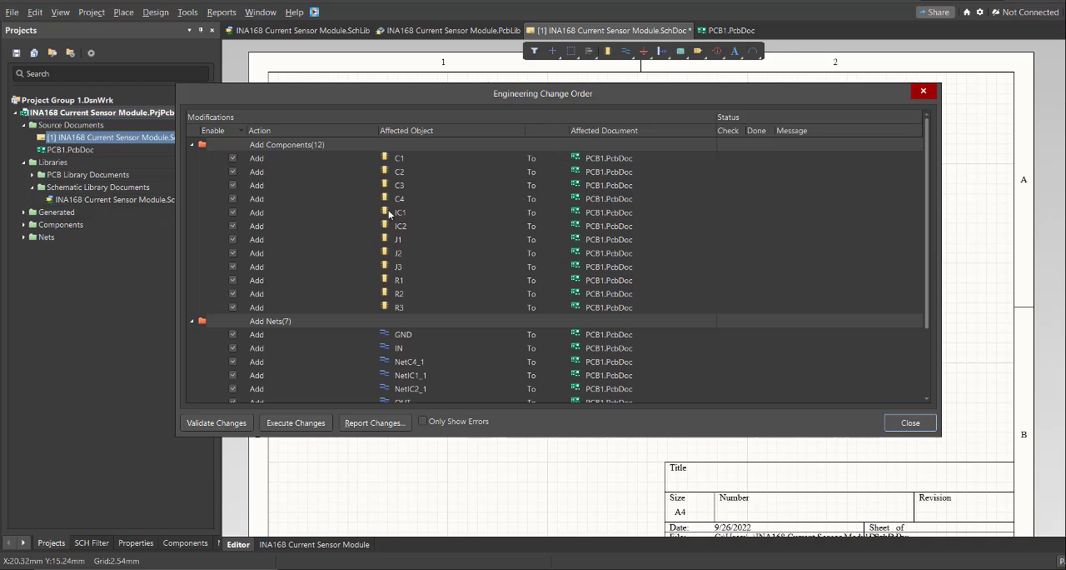
scroll(374, 188, down, 2)
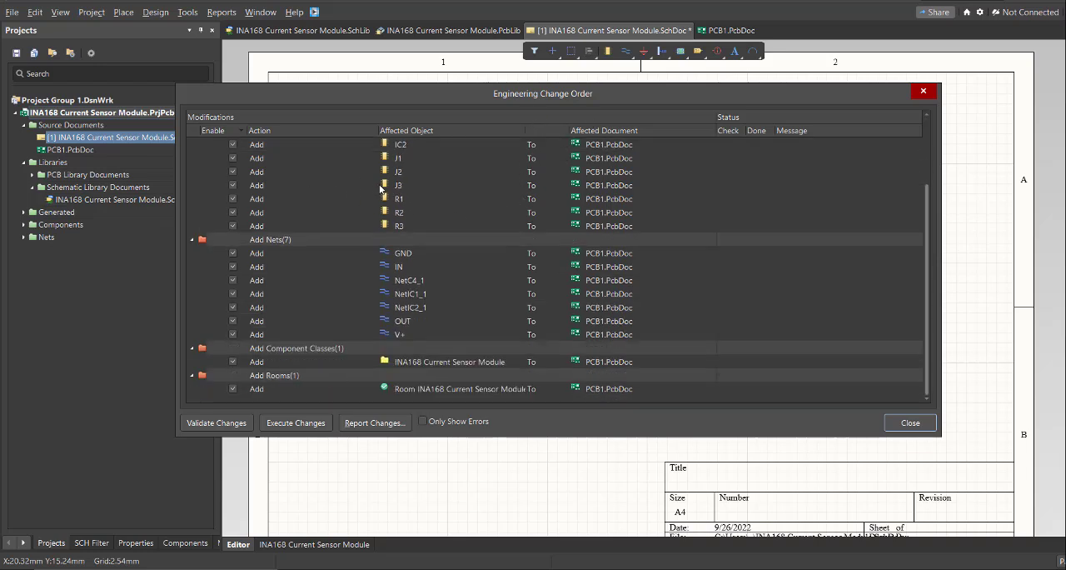
scroll(430, 363, up, 2)
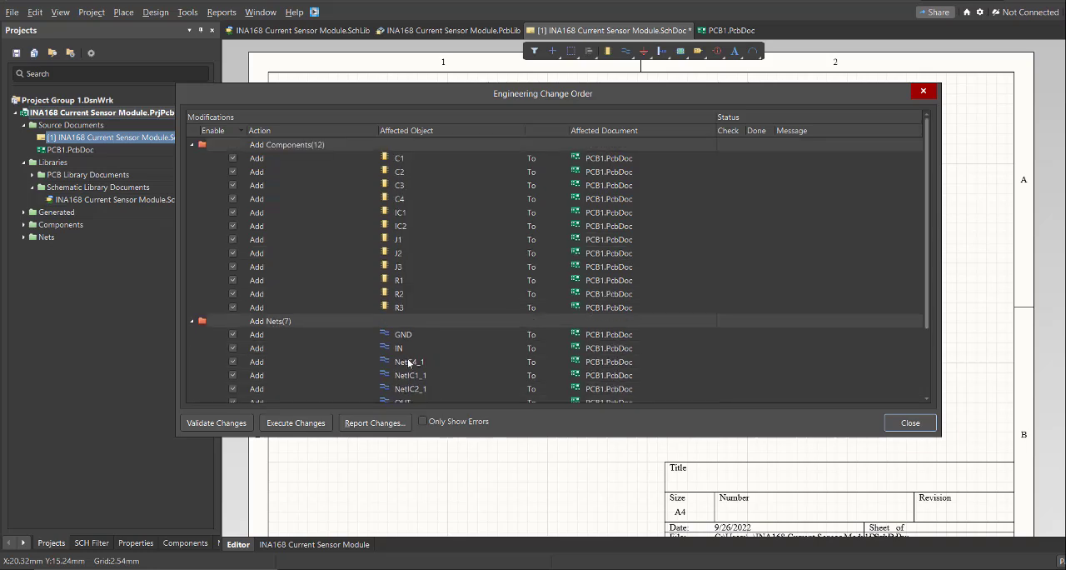
click(296, 423)
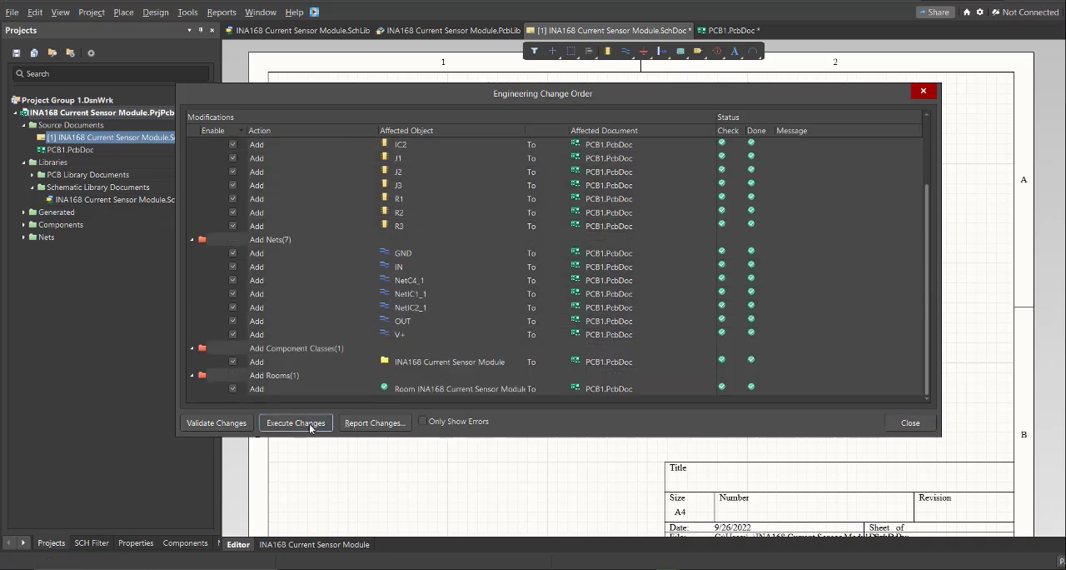
click(907, 425)
Move connector J3 from outside the board into the lower left area of the board.
ctrl+scroll(901, 425, up, 3)
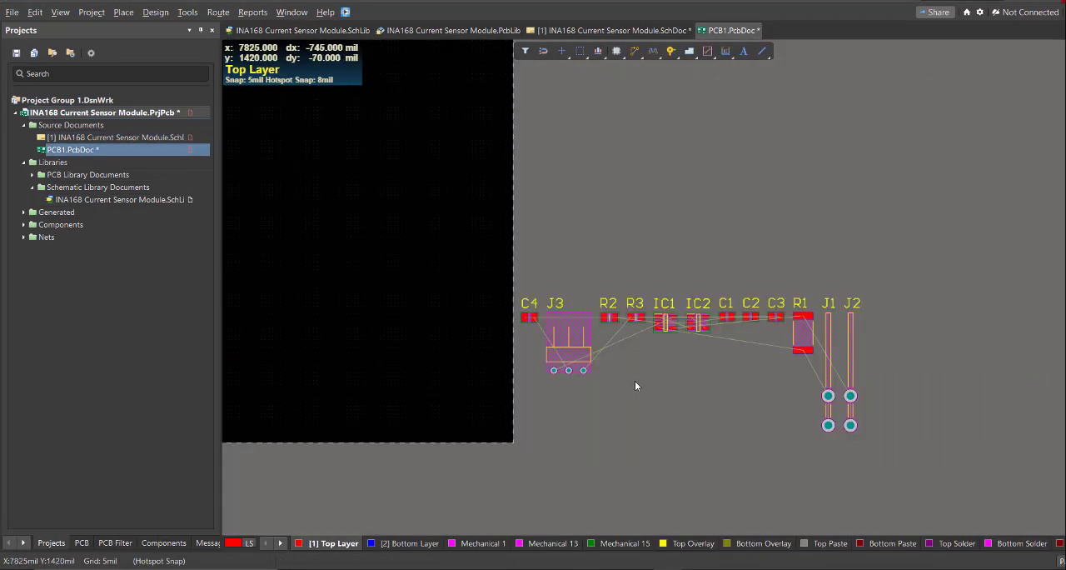
right_drag(623, 373, 737, 366)
ctrl+scroll(736, 366, down, 2)
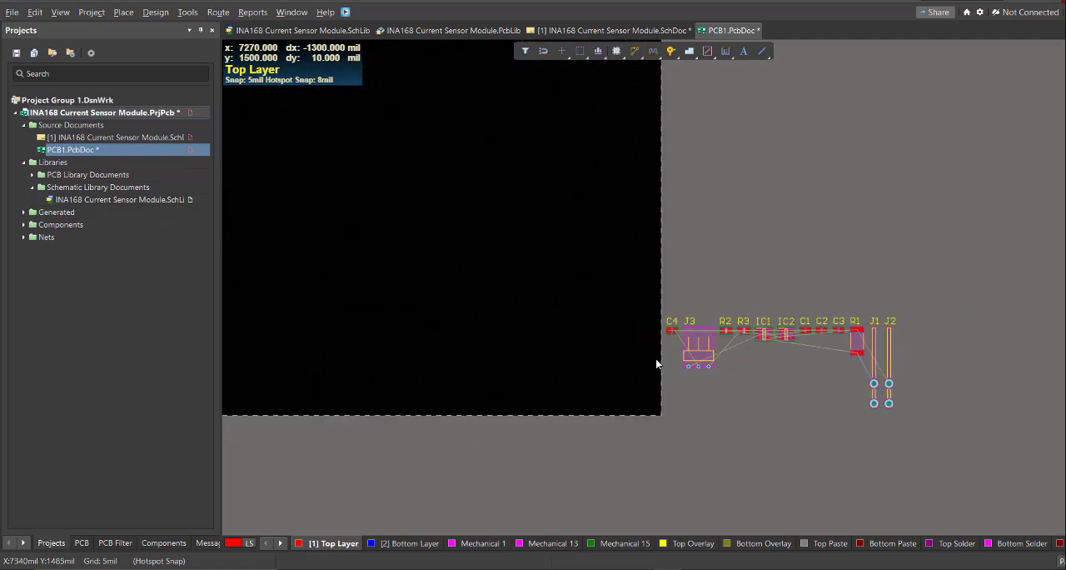
ctrl+scroll(786, 366, down, 1)
right_drag(658, 364, 813, 389)
ctrl+scroll(813, 388, up, 1)
drag(869, 366, 507, 372)
right_drag(507, 372, 672, 377)
drag(672, 378, 493, 374)
Move IC1 and IC2 onto the board, placing them above J3.
right_drag(916, 369, 879, 366)
ctrl+scroll(880, 366, down, 1)
right_drag(880, 366, 812, 362)
drag(947, 352, 451, 316)
drag(966, 349, 538, 308)
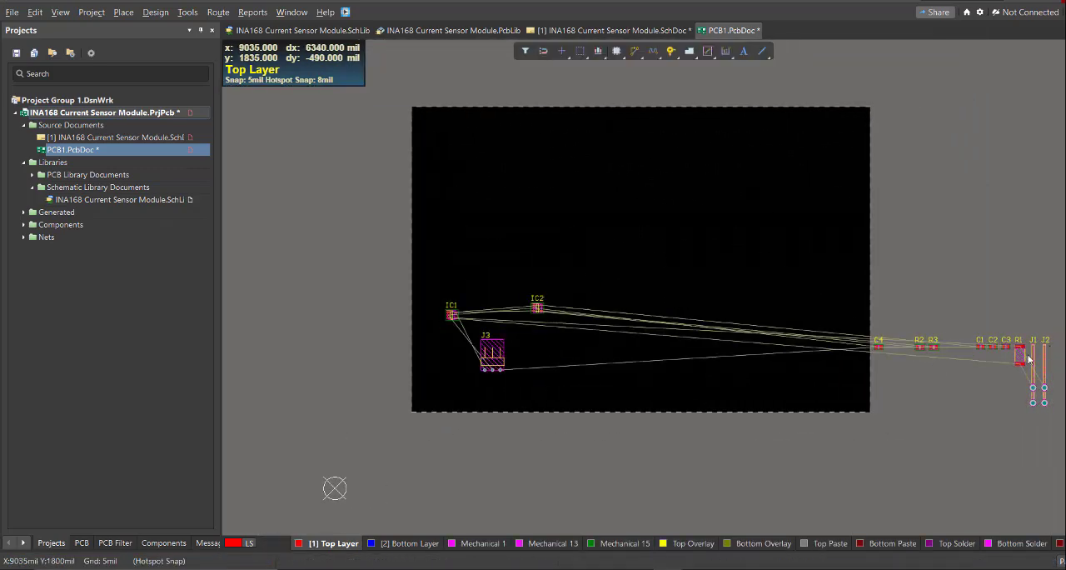
Move R1, J2, R3, C1 and C2 onto the board near IC1 and IC2.
drag(1021, 355, 564, 334)
drag(1045, 387, 471, 294)
drag(932, 346, 443, 279)
drag(980, 345, 490, 279)
drag(993, 346, 503, 279)
drag(1061, 58, 870, 37)
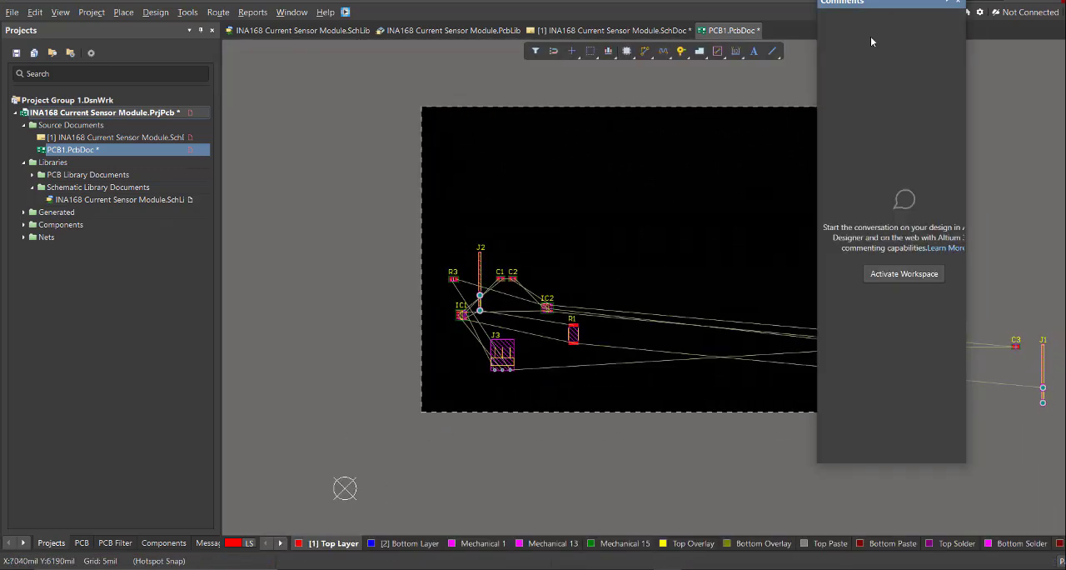
click(960, 3)
Move C4, R2 and C3 onto the board beside the other components.
drag(888, 345, 501, 321)
drag(930, 345, 503, 303)
drag(1015, 345, 578, 359)
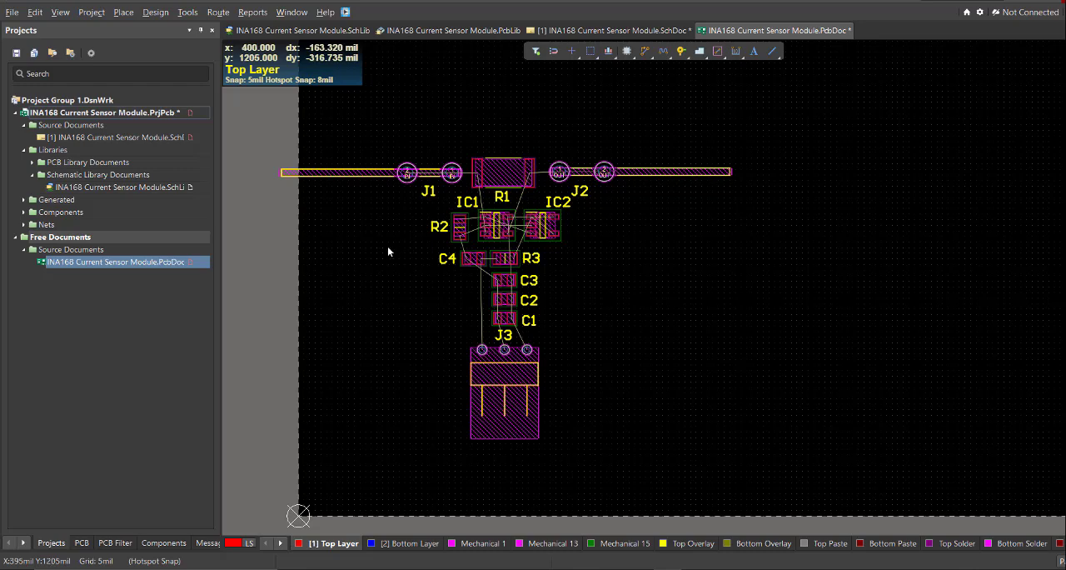
Draw a Top Layer line horizontally above the components and down across J2, with a vertical segment about 460 mil long.
right_drag(384, 259, 387, 276)
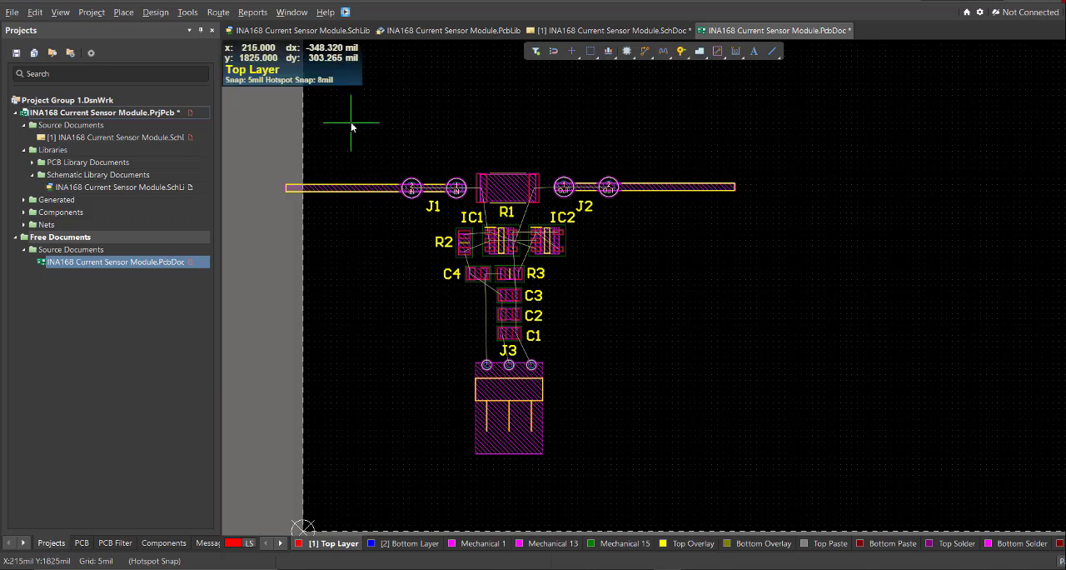
click(123, 11)
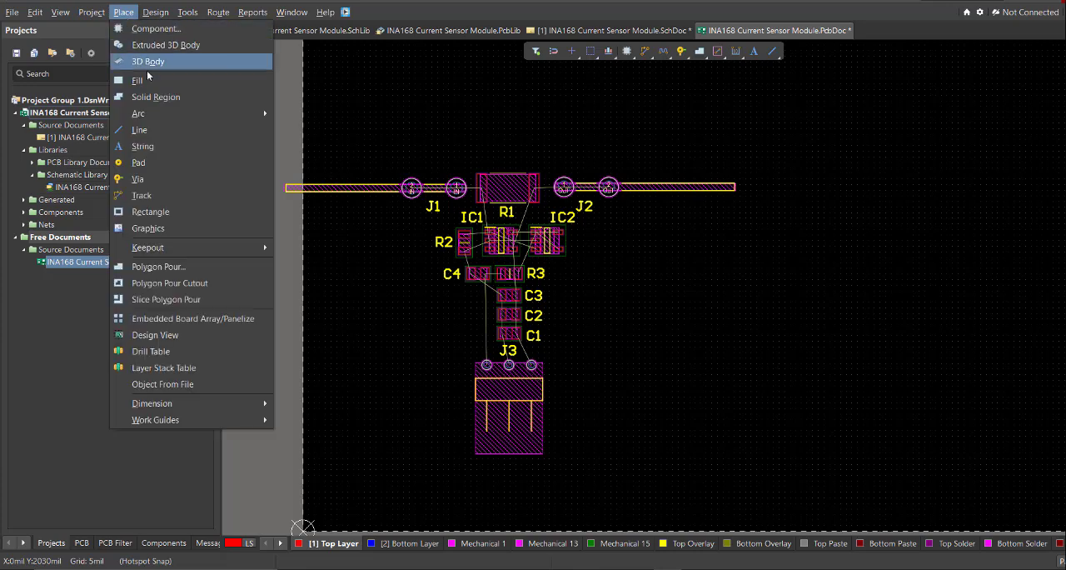
click(147, 129)
click(360, 142)
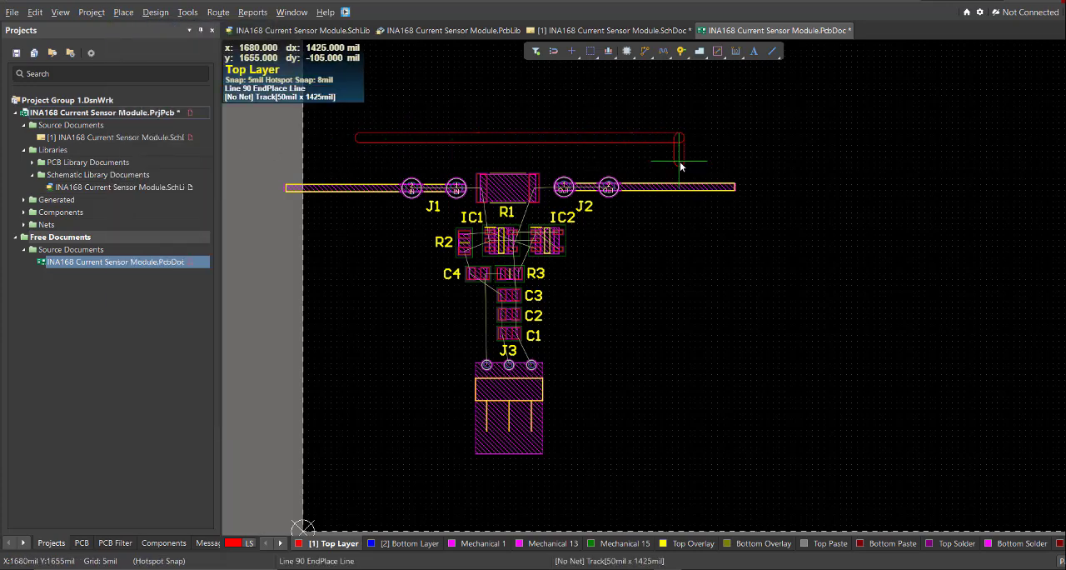
ctrl+scroll(679, 162, up, 2)
click(628, 237)
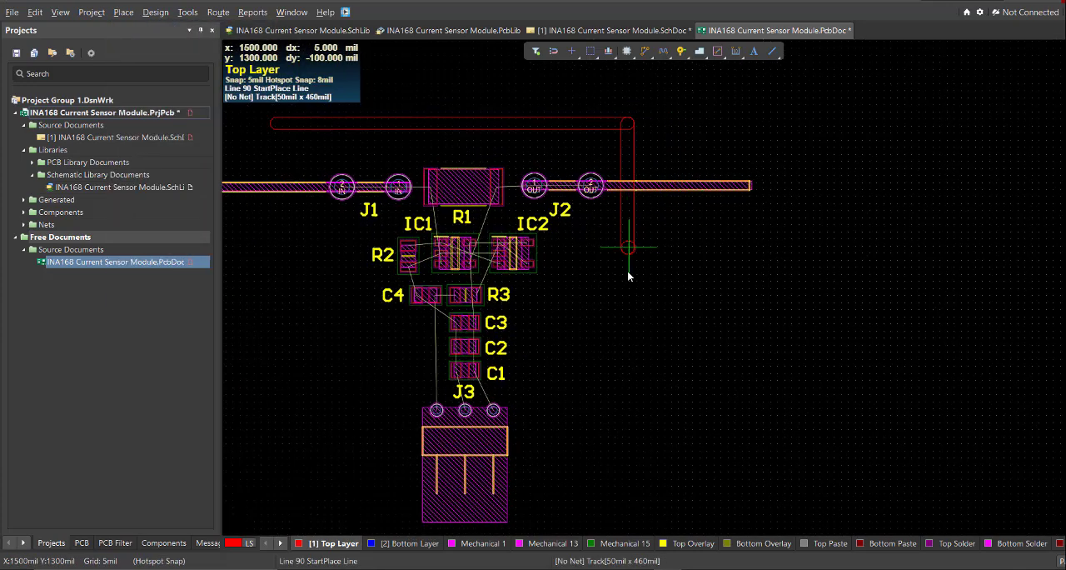
click(628, 291)
right_click(628, 292)
right_click(628, 291)
Try to duplicate the vertical line at the left end of the horizontal line, and delete the copied segments.
click(623, 235)
ctrl+scroll(609, 238, up, 1)
key(ctrl+c)
click(629, 117)
right_drag(284, 204, 504, 272)
key(ctrl+v)
click(478, 190)
right_drag(474, 223, 462, 217)
drag(463, 217, 493, 213)
drag(475, 165, 511, 372)
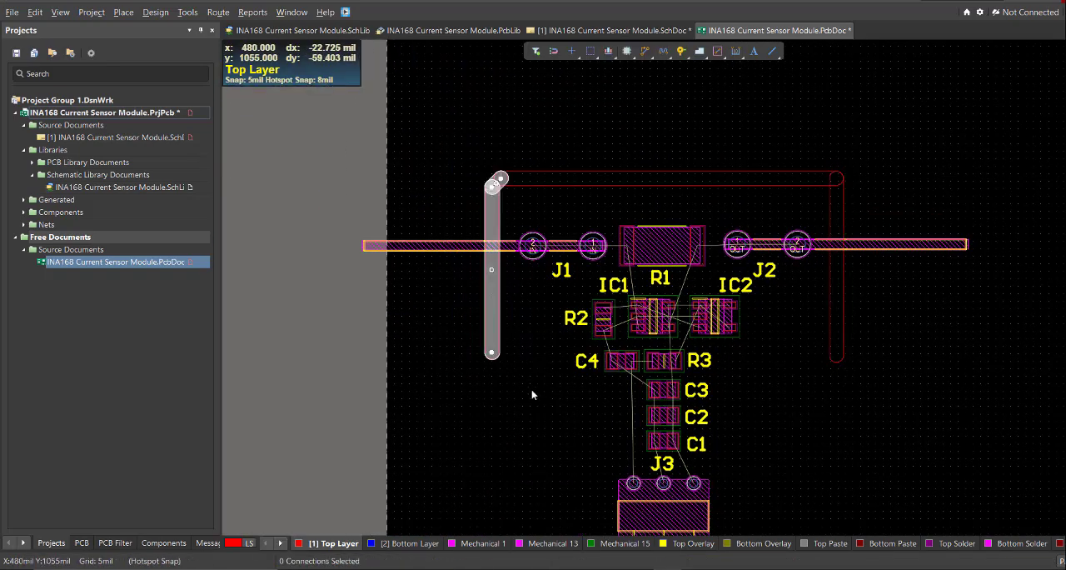
key(Delete)
Extend the outline from the right vertical line with a diagonal about 722 mil long, then a horizontal line across J3.
right_drag(929, 380, 932, 267)
key(p)
key(l)
click(839, 243)
key(shift+space)
key(shift+space)
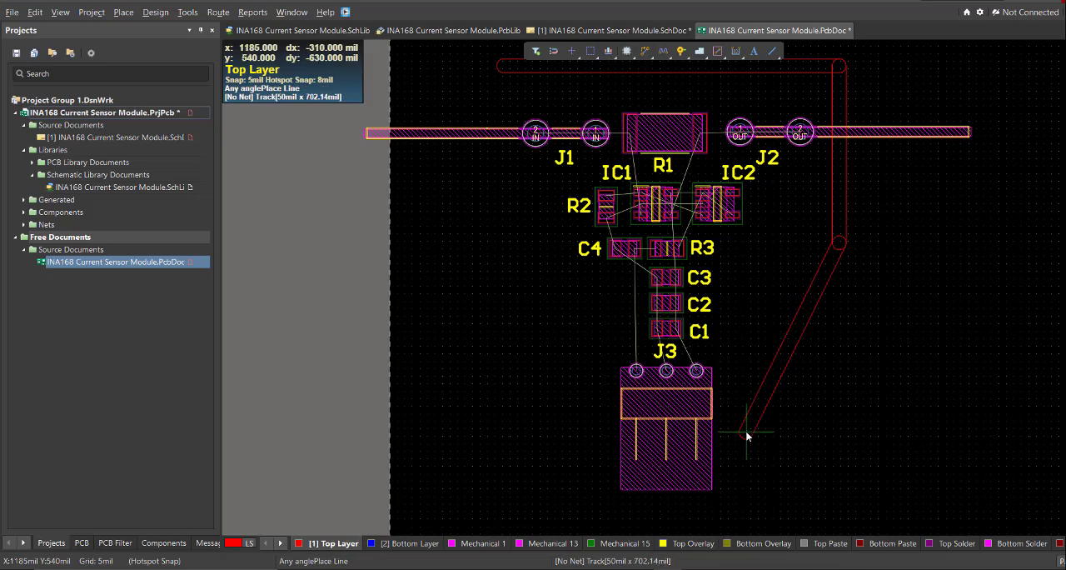
click(742, 439)
ctrl+scroll(641, 450, up, 1)
key(shift+space)
click(605, 437)
right_click(605, 437)
Copy the outline's right vertical, diagonal and bottom lines and paste them mirrored on the left, aligned to the top line's midpoint.
ctrl+scroll(604, 440, down, 1)
drag(871, 512, 722, 282)
right_drag(722, 282, 749, 293)
ctrl+scroll(749, 274, up, 1)
key(ctrl+c)
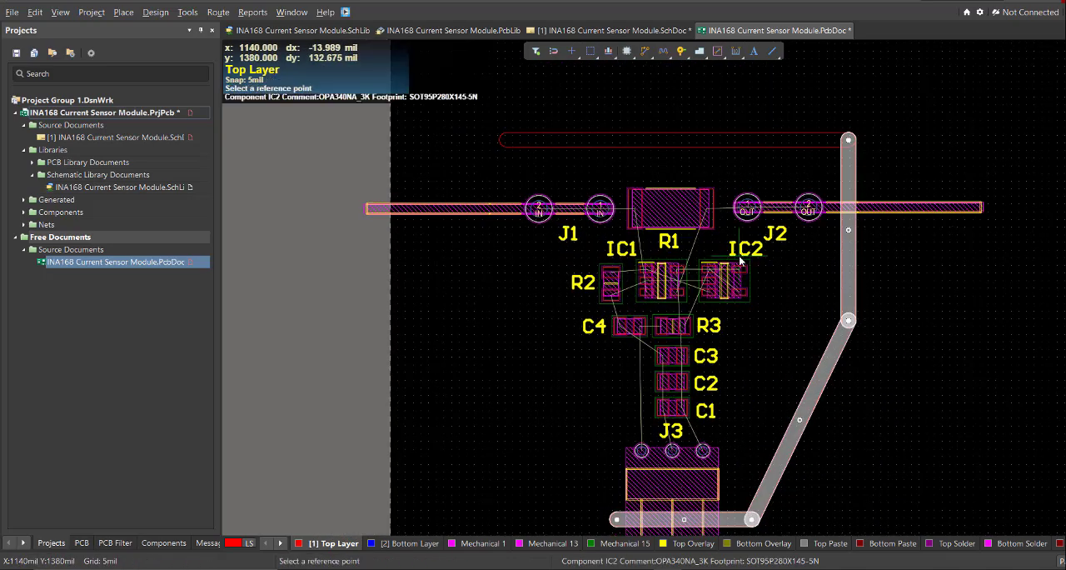
click(675, 138)
right_drag(662, 148, 677, 152)
ctrl+scroll(677, 151, down, 1)
key(ctrl+v)
key(x)
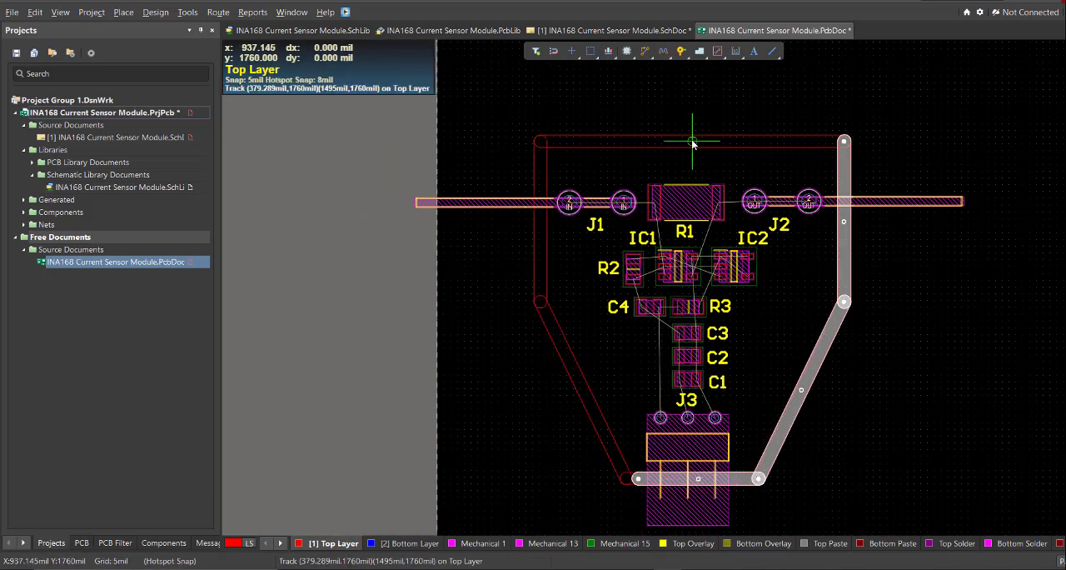
click(693, 142)
Delete the duplicate bottom line segment of the outline below J3.
click(628, 440)
ctrl+scroll(631, 484, up, 4)
click(622, 400)
key(Delete)
ctrl+scroll(950, 380, up, 2)
right_drag(949, 380, 811, 377)
drag(811, 377, 874, 376)
ctrl+scroll(832, 343, down, 6)
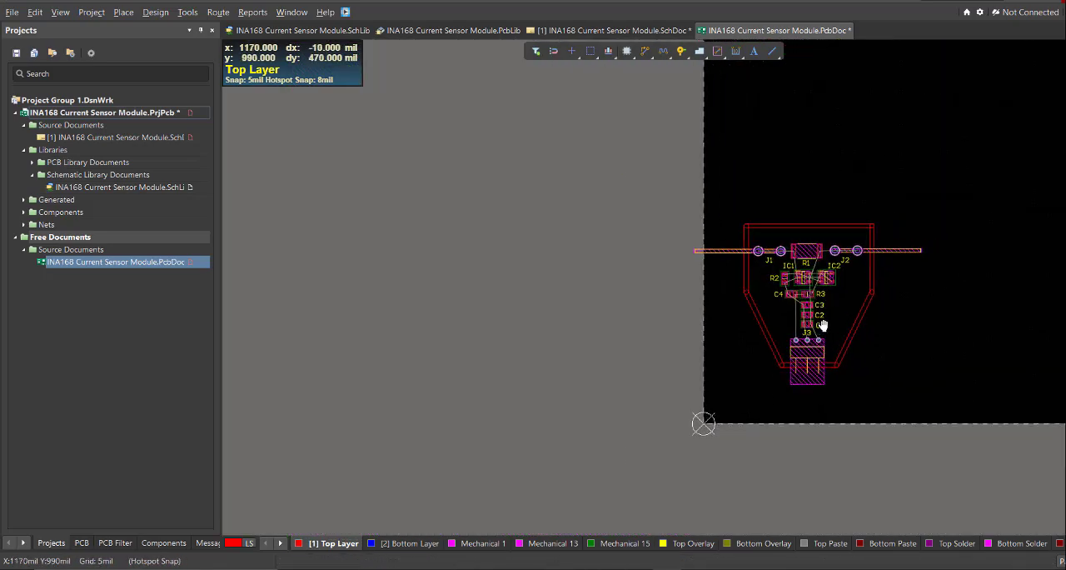
Select the whole closed outline, define the board shape from it, and check the board in 3D.
ctrl+scroll(821, 317, up, 3)
click(867, 349)
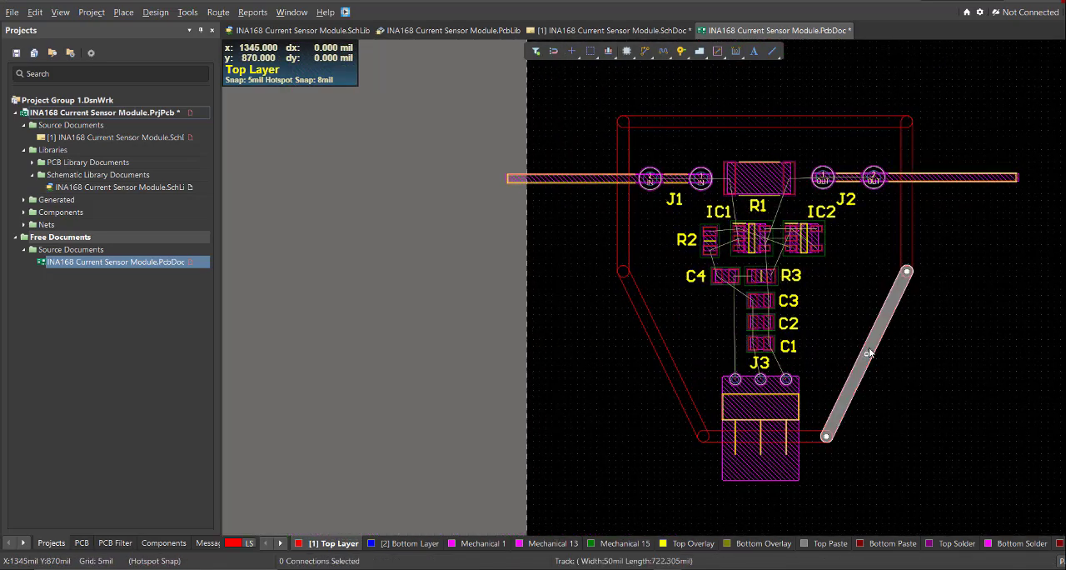
key(Tab)
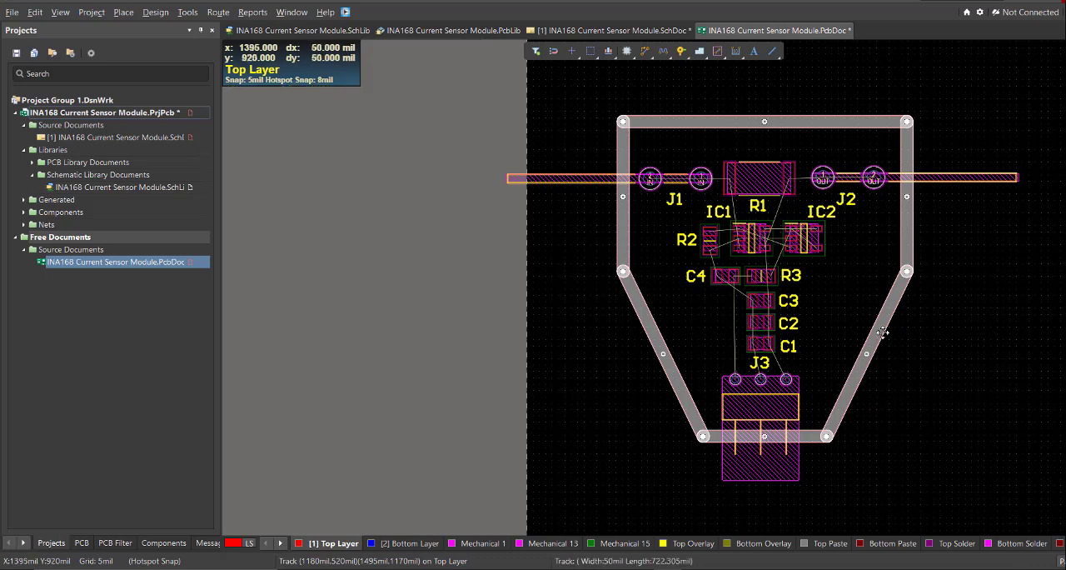
click(156, 12)
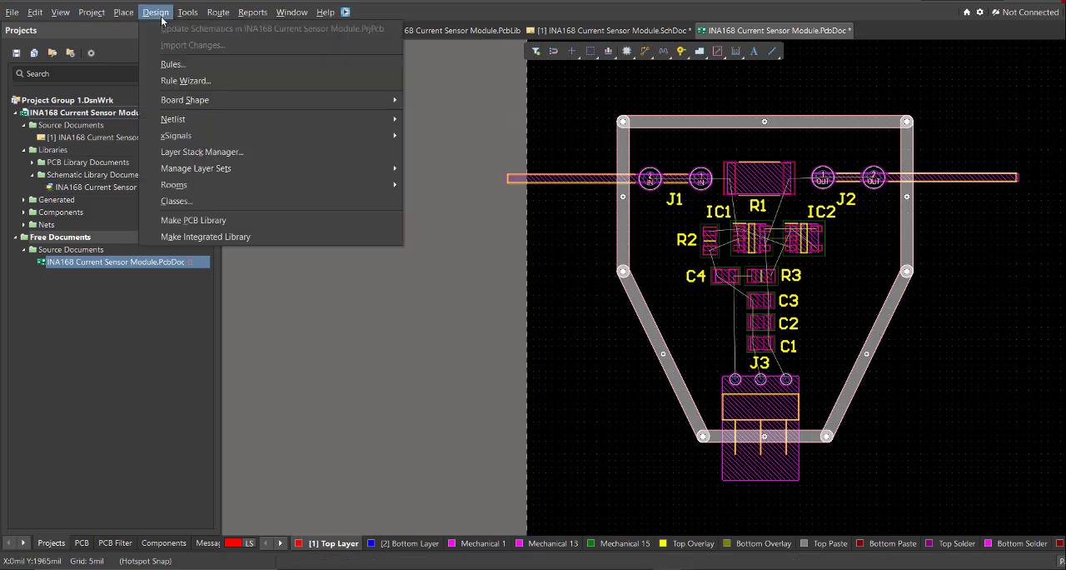
mouse_move(219, 101)
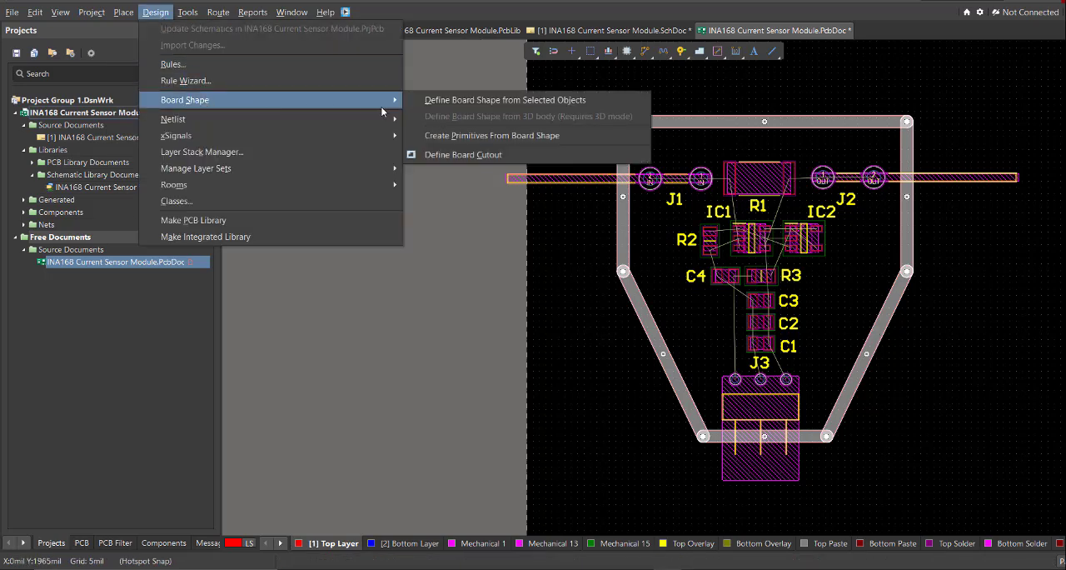
click(606, 102)
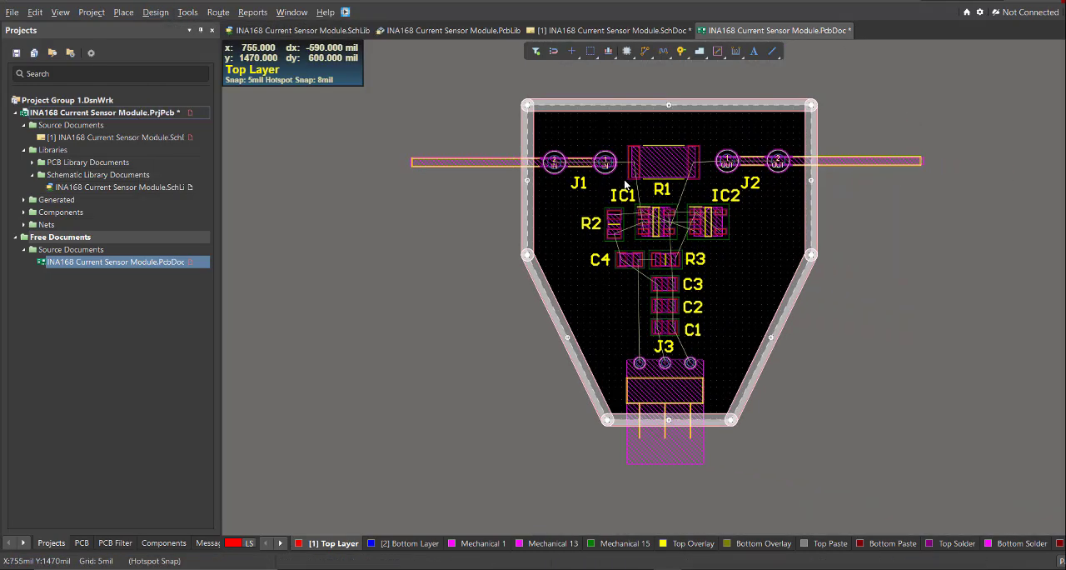
key(3)
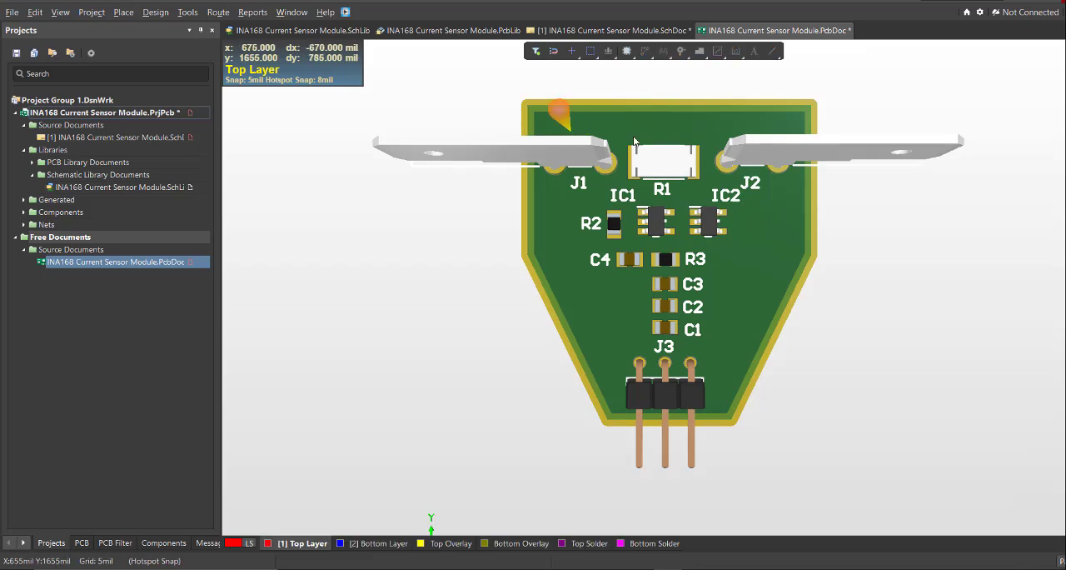
key(2)
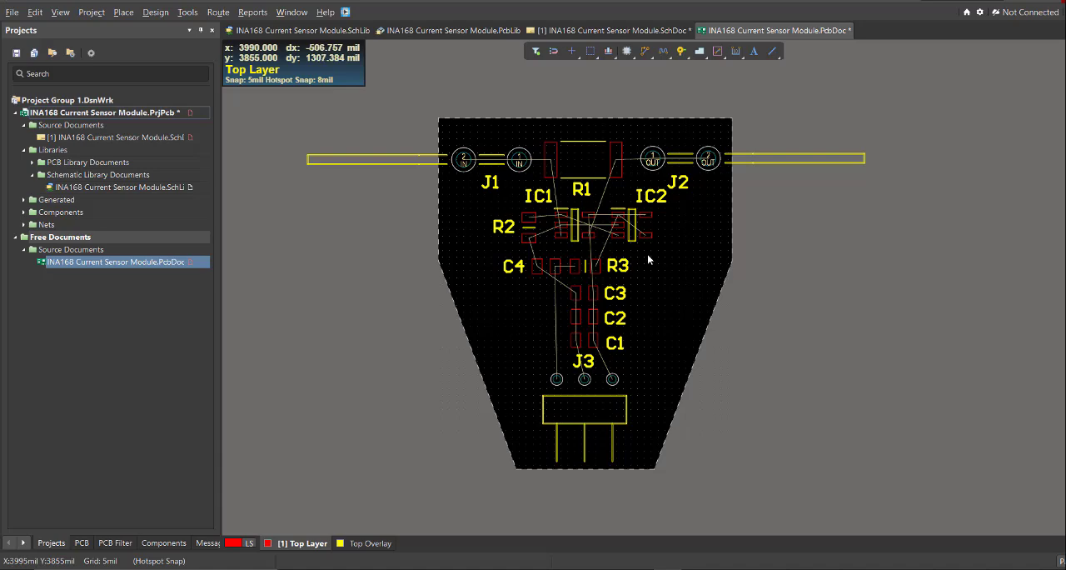
Try interactively routing the IN net from R1's pad 1 to IC1's pin 3 on the Top Layer, and undo the track.
ctrl+scroll(503, 217, up, 1)
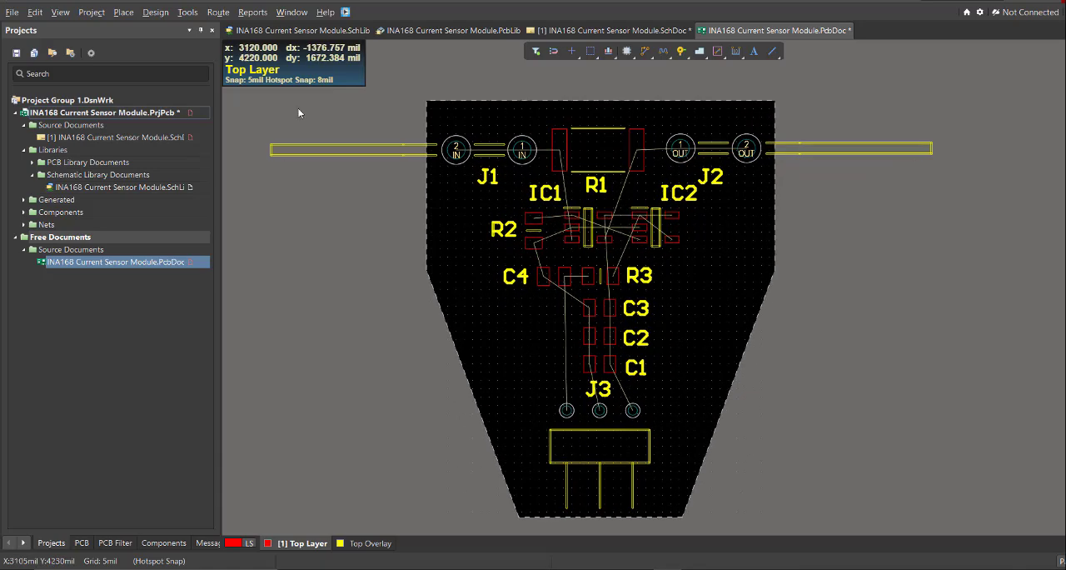
click(218, 12)
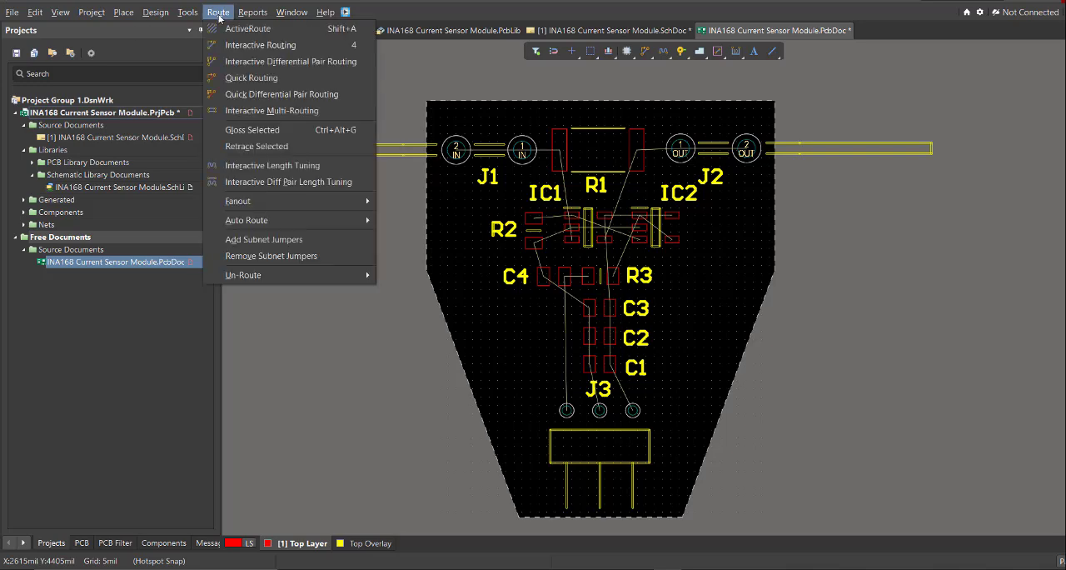
click(314, 45)
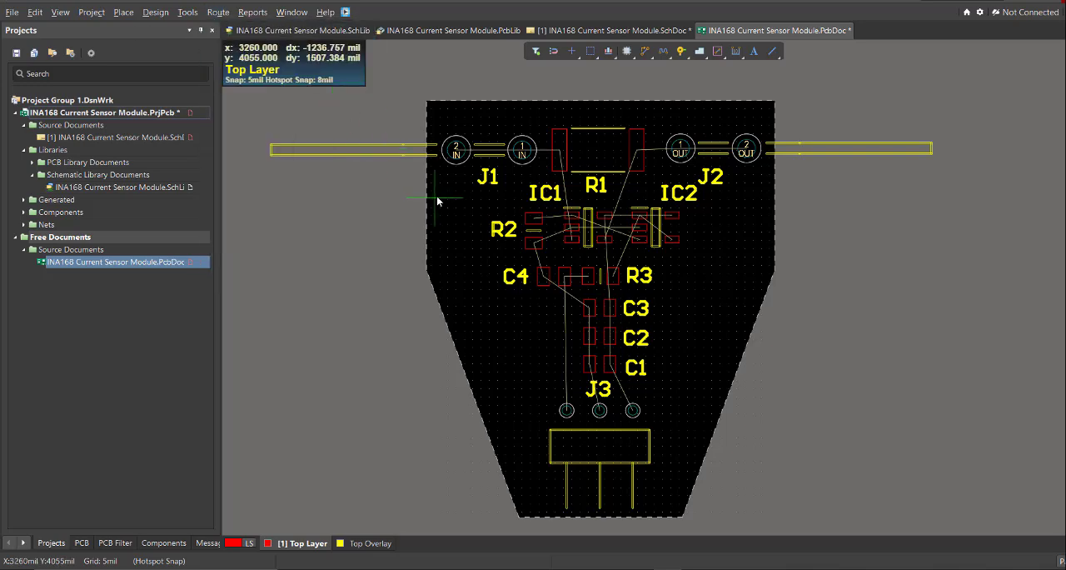
ctrl+scroll(436, 196, up, 4)
right_drag(474, 234, 386, 280)
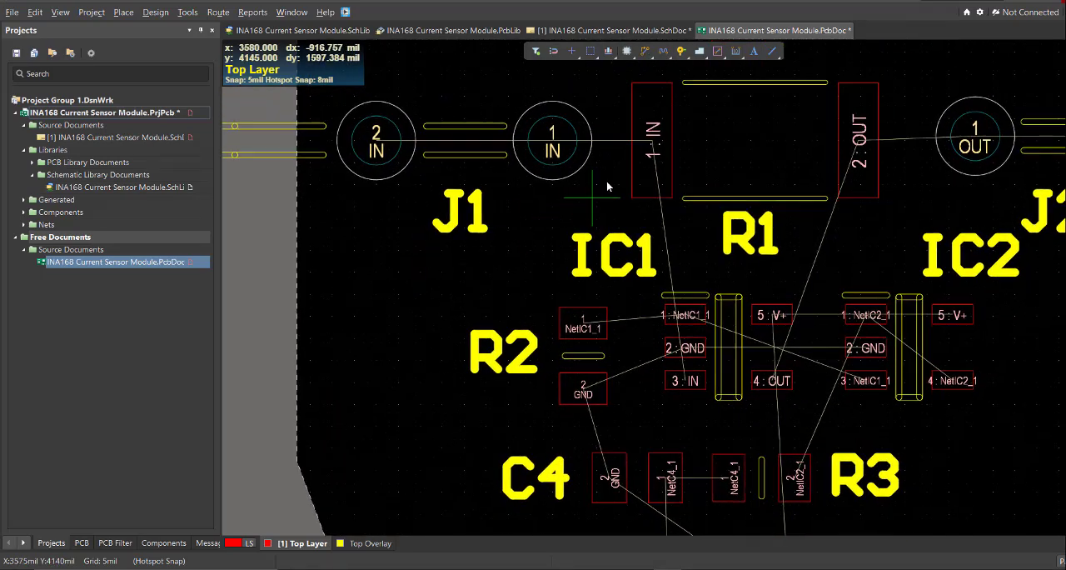
click(644, 153)
ctrl+scroll(637, 338, up, 1)
click(682, 397)
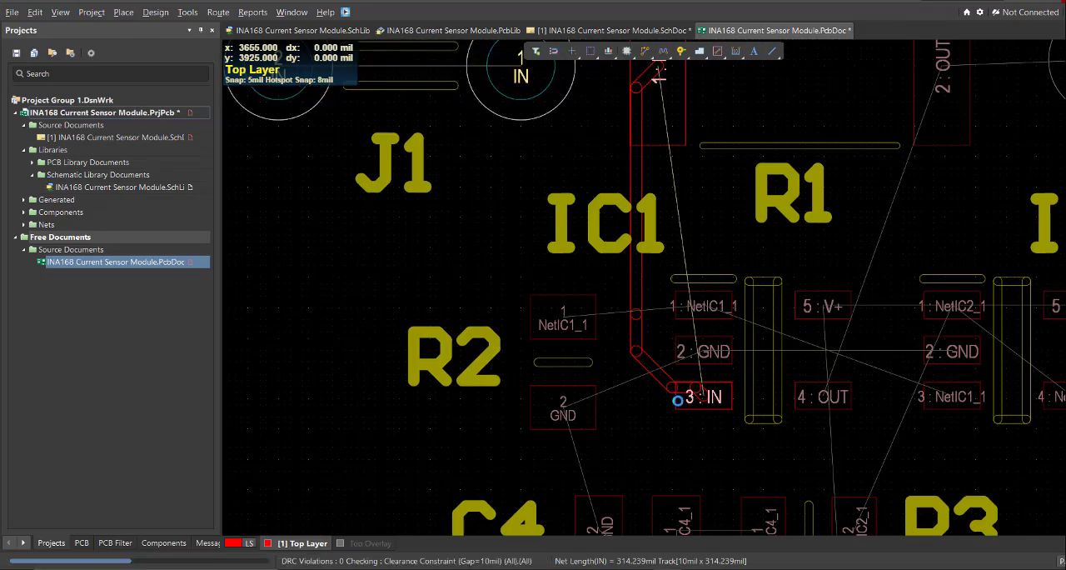
ctrl+scroll(635, 339, down, 4)
ctrl+scroll(643, 354, up, 4)
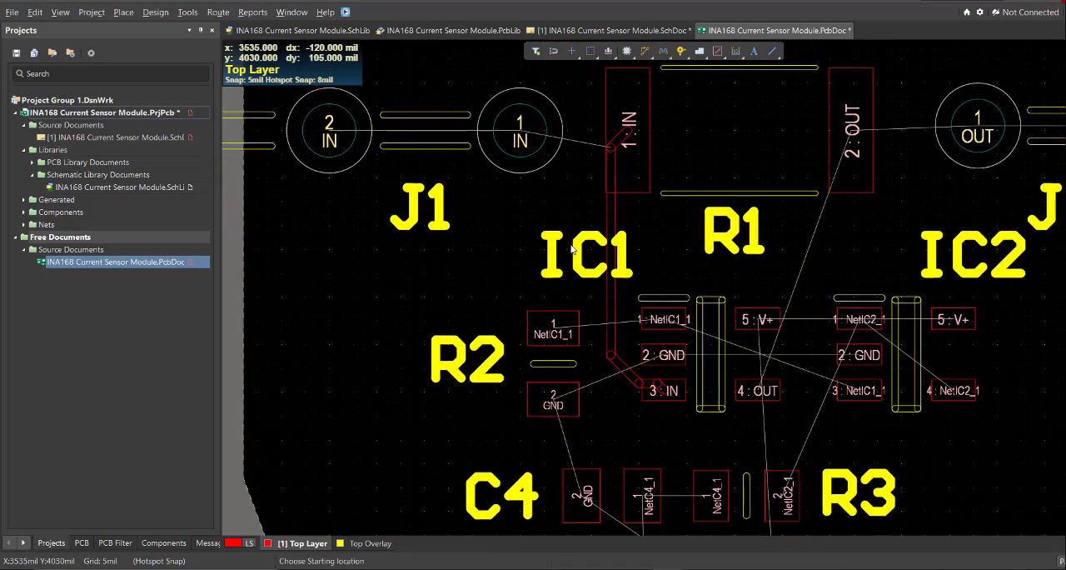
key(ctrl+z)
Route NetIC1_1 on the Top Layer from R2's pad 1 through IC1's pin 1 to IC2's pin 3.
click(530, 302)
click(657, 294)
right_drag(810, 381, 576, 346)
ctrl+scroll(576, 346, up, 2)
click(677, 335)
click(358, 219)
ctrl+scroll(375, 225, down, 1)
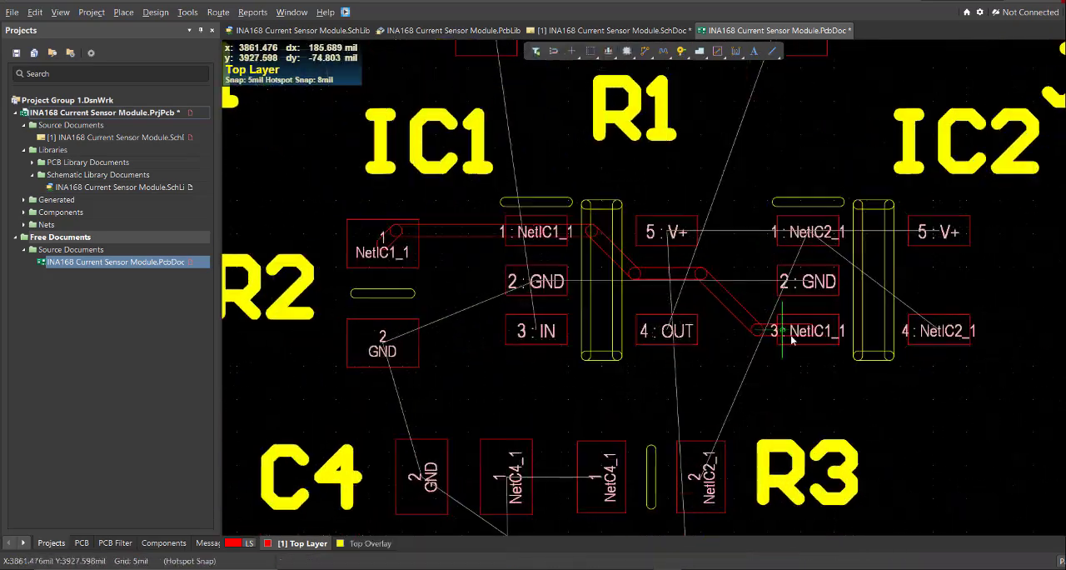
click(793, 334)
click(466, 232)
key(ctrl+z)
Route NetIC2_1 on the Top Layer from IC2's pin 1 diagonally to its pin 4.
ctrl+scroll(921, 313, up, 2)
click(557, 254)
click(719, 197)
click(900, 338)
Delete the NetIC2_1 segments beside IC2's pin 4 and reroute the connection from the remaining diagonal track.
drag(718, 227, 825, 392)
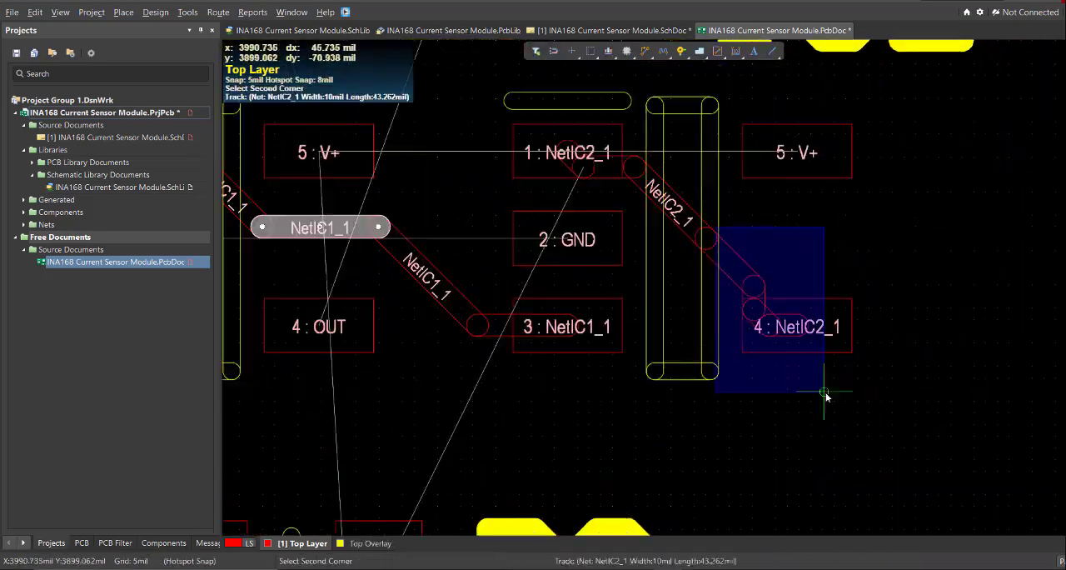
key(Delete)
click(704, 235)
click(795, 322)
ctrl+scroll(833, 208, down, 4)
ctrl+scroll(766, 188, up, 4)
drag(812, 242, 693, 164)
click(747, 205)
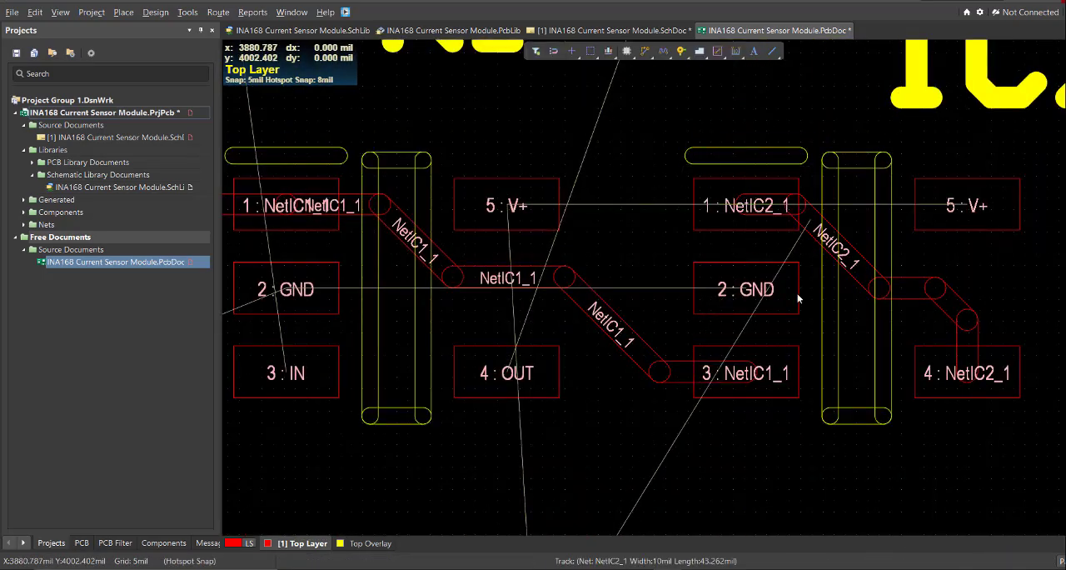
Route NetIC2_1 from IC2's pin 4 down to R3's pad 2.
ctrl+scroll(797, 293, down, 3)
right_drag(733, 420, 747, 180)
click(726, 174)
right_drag(833, 160, 871, 433)
ctrl+scroll(872, 438, up, 4)
Remove the bent track segments between IC2's diagonal track and pin 4, and replace them with a straight diagonal connection.
click(872, 292)
drag(892, 328, 820, 252)
key(Delete)
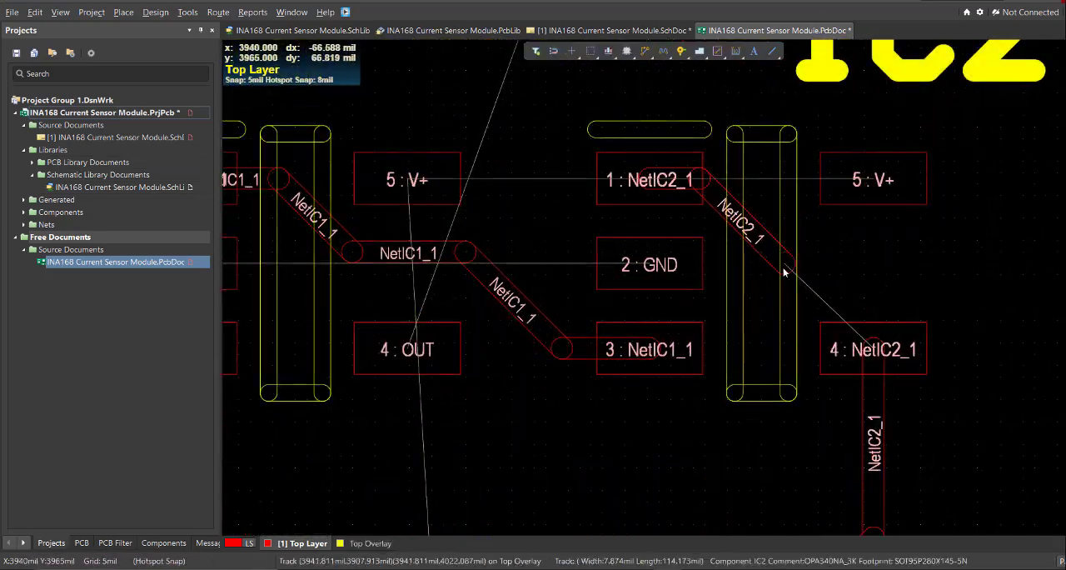
click(786, 268)
click(874, 347)
click(834, 258)
Set the vertical GND tracks through C3, C2 and C1 to 30 mil wide, and route NetC4_1 from J3's pin 3 to C4.
ctrl+scroll(831, 256, down, 3)
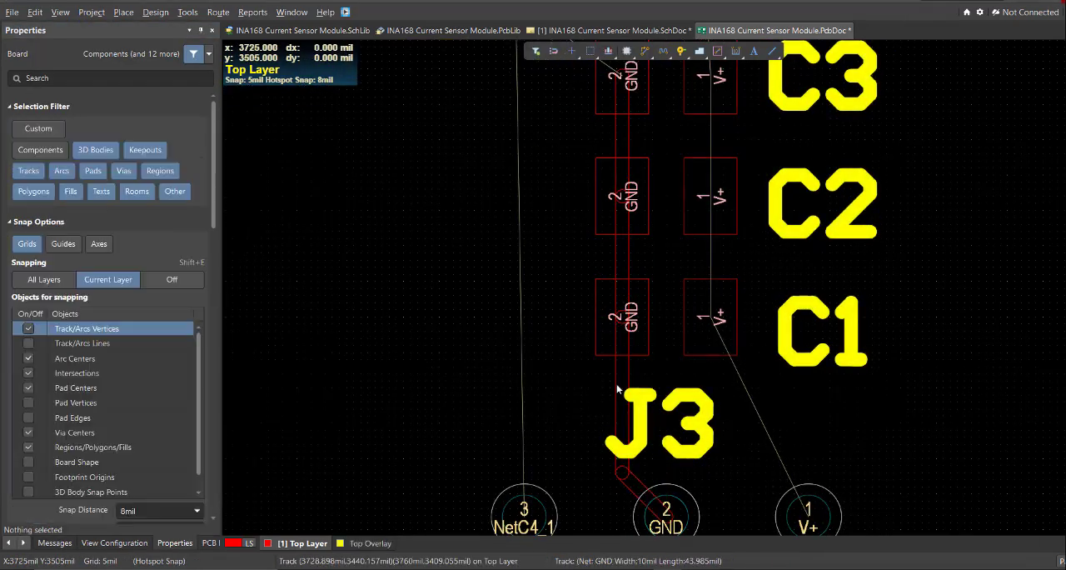
text(30)
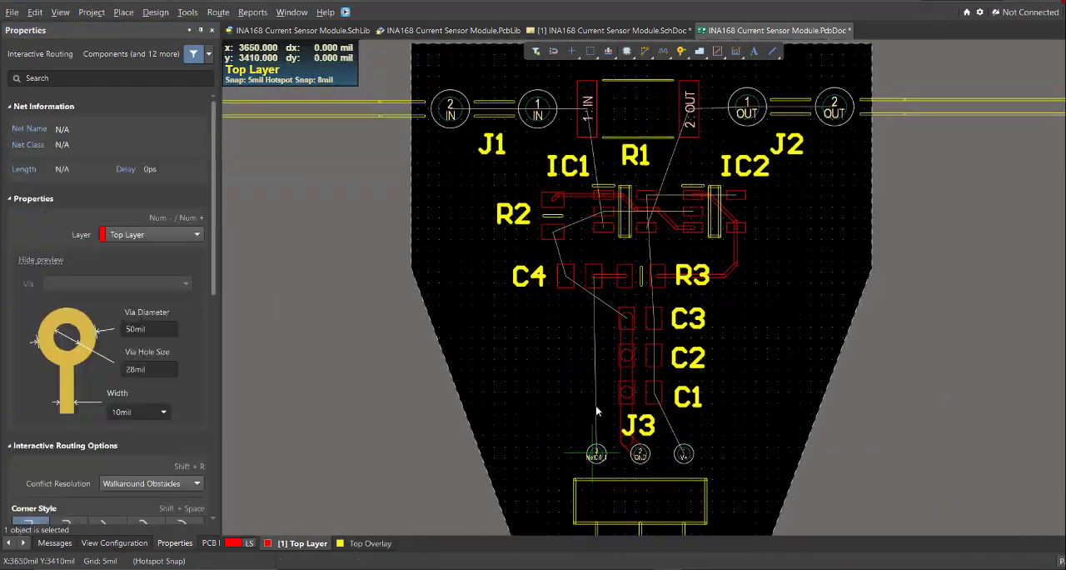
ctrl+scroll(626, 273, up, 1)
right_drag(626, 273, 588, 260)
ctrl+scroll(587, 260, down, 2)
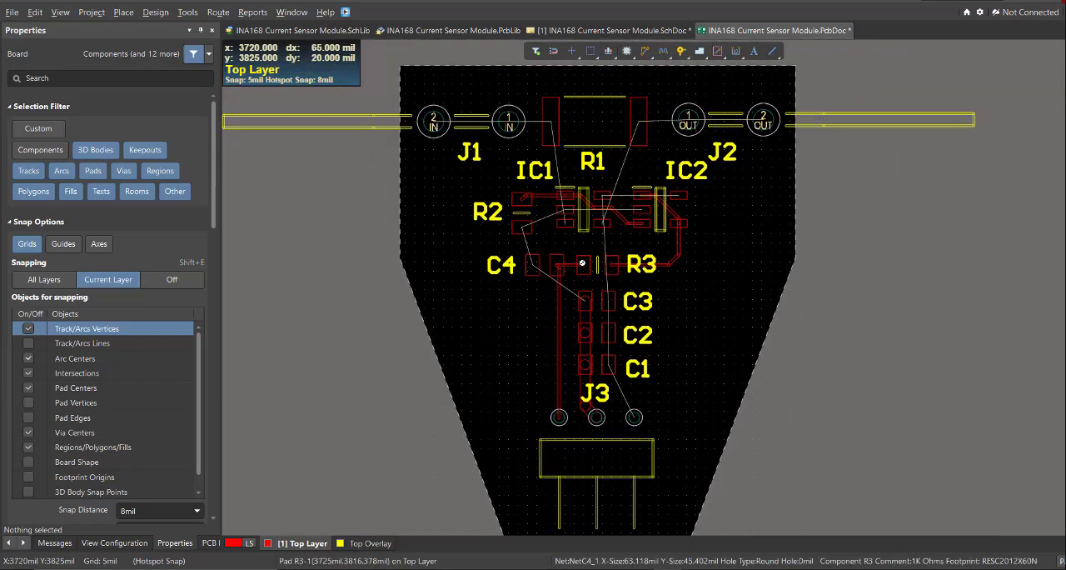
Examine the unrouted connections around J1, R1 and J2, and the pads and tracks from C3 down to J3.
ctrl+scroll(505, 143, up, 2)
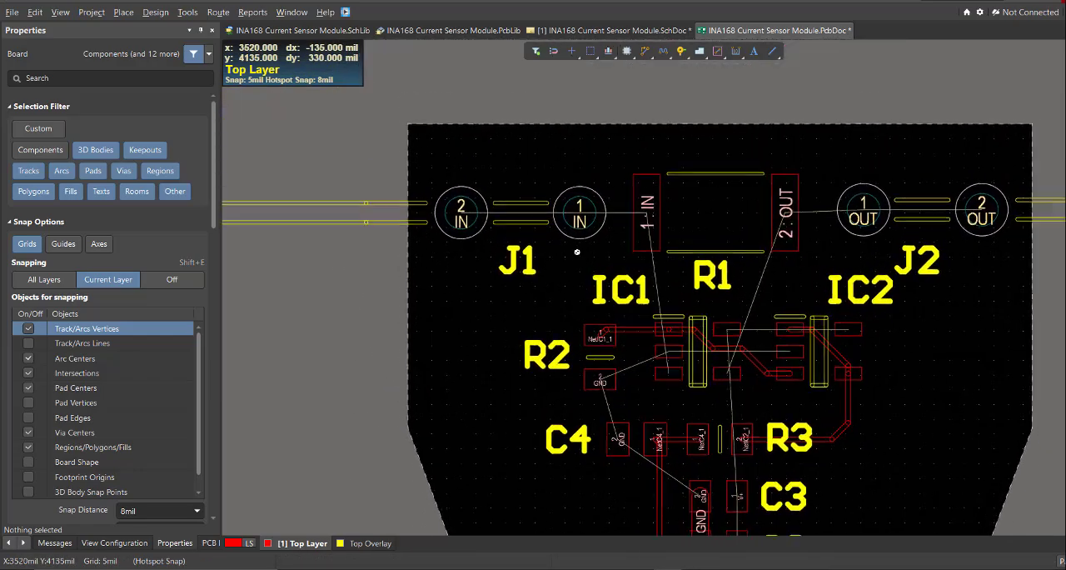
ctrl+scroll(458, 164, up, 1)
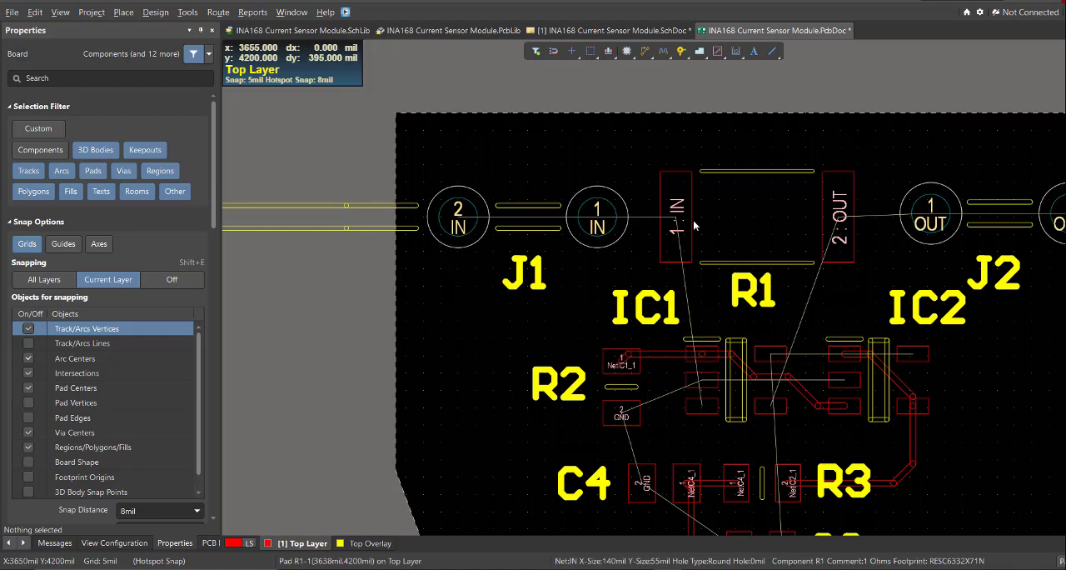
right_drag(722, 232, 696, 216)
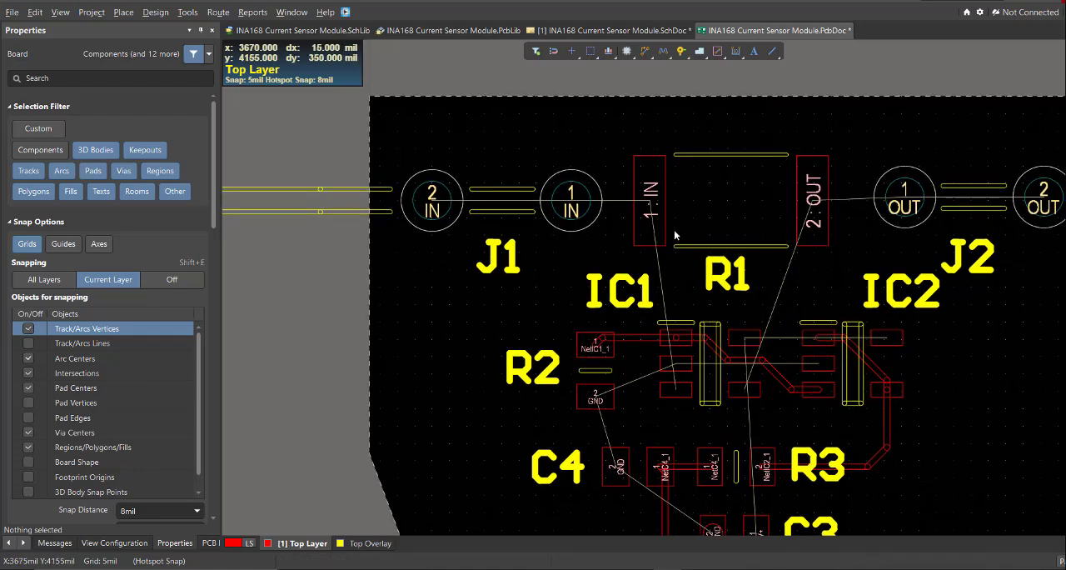
ctrl+scroll(645, 208, up, 4)
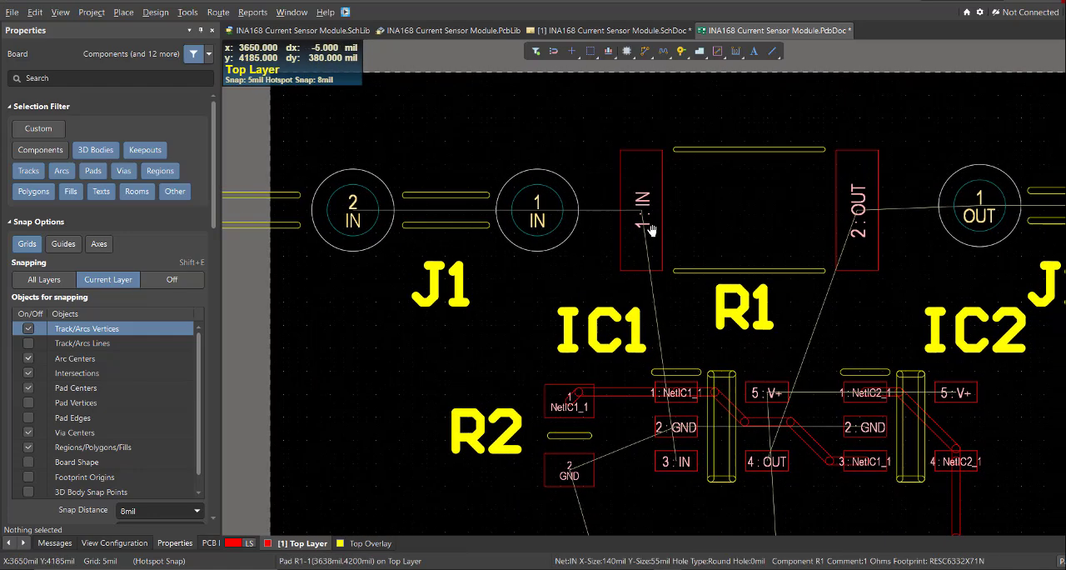
ctrl+scroll(779, 256, down, 6)
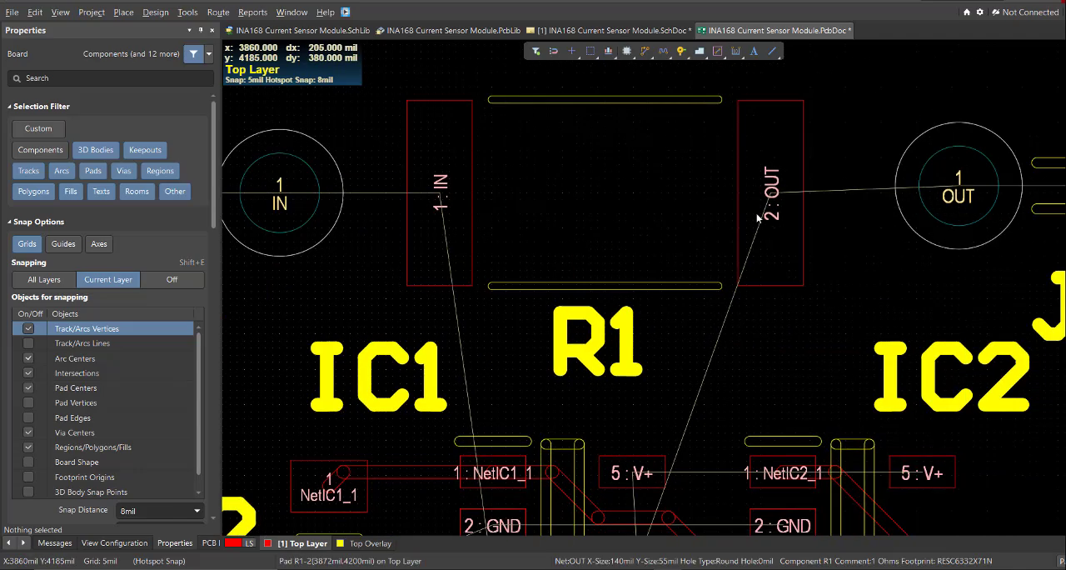
scroll(689, 241, down, 1)
scroll(641, 320, down, 2)
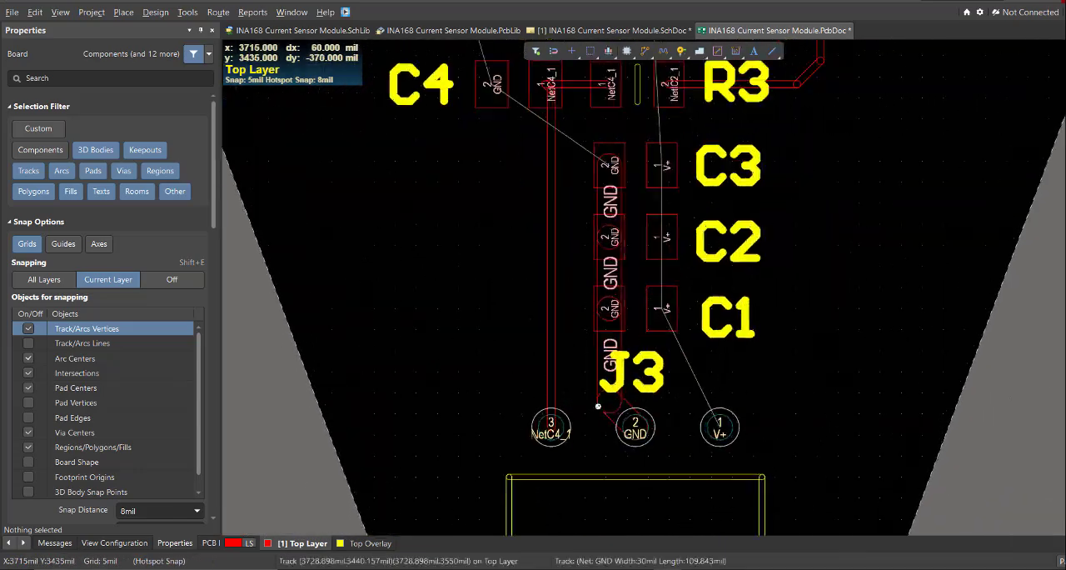
ctrl+scroll(670, 320, up, 6)
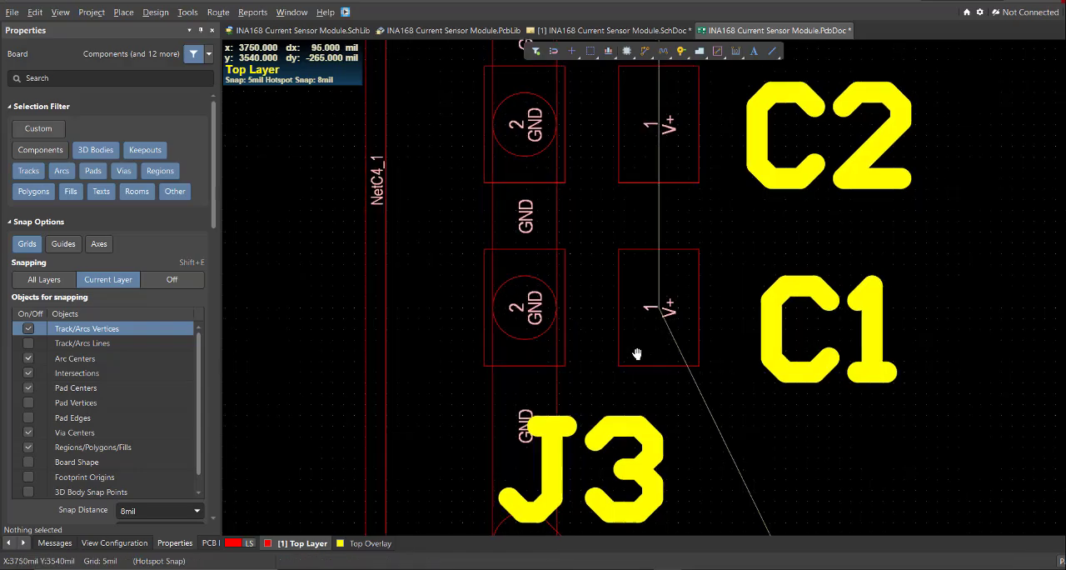
ctrl+scroll(636, 355, down, 4)
right_drag(470, 196, 609, 402)
ctrl+scroll(575, 228, down, 1)
right_drag(556, 209, 563, 351)
ctrl+scroll(553, 342, down, 1)
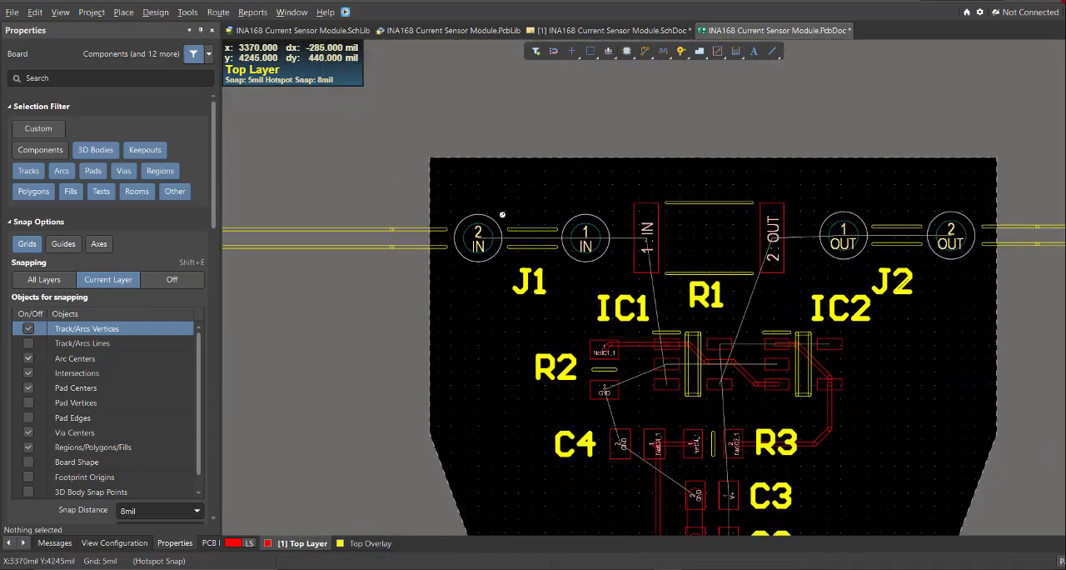
Draw a rectangular solid polygon pour on the Top Layer over J1, R2, R1's IN pad and IC1's pins 1 to 3.
ctrl+scroll(501, 211, up, 2)
click(123, 12)
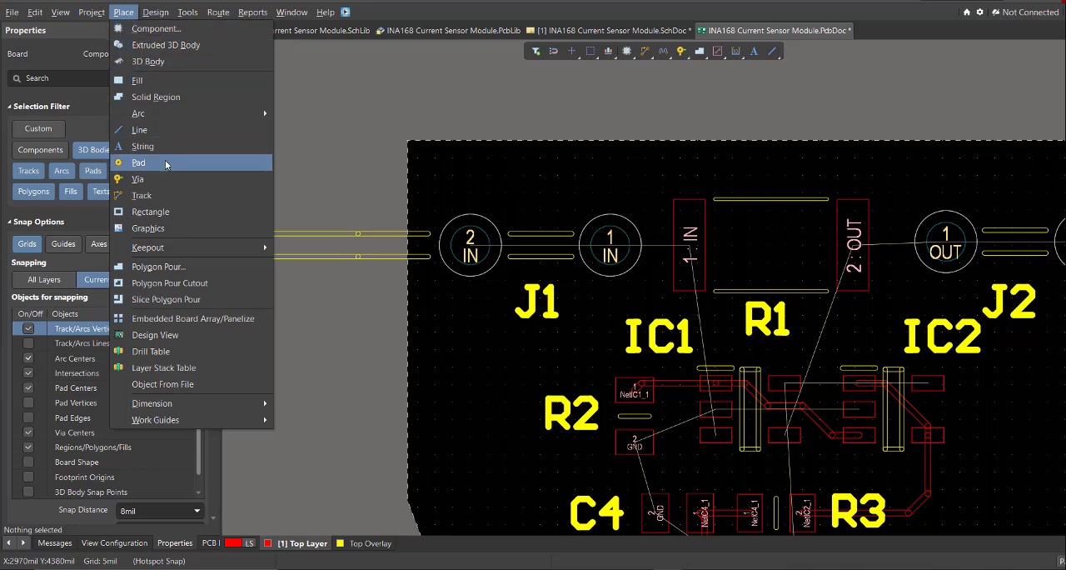
click(163, 266)
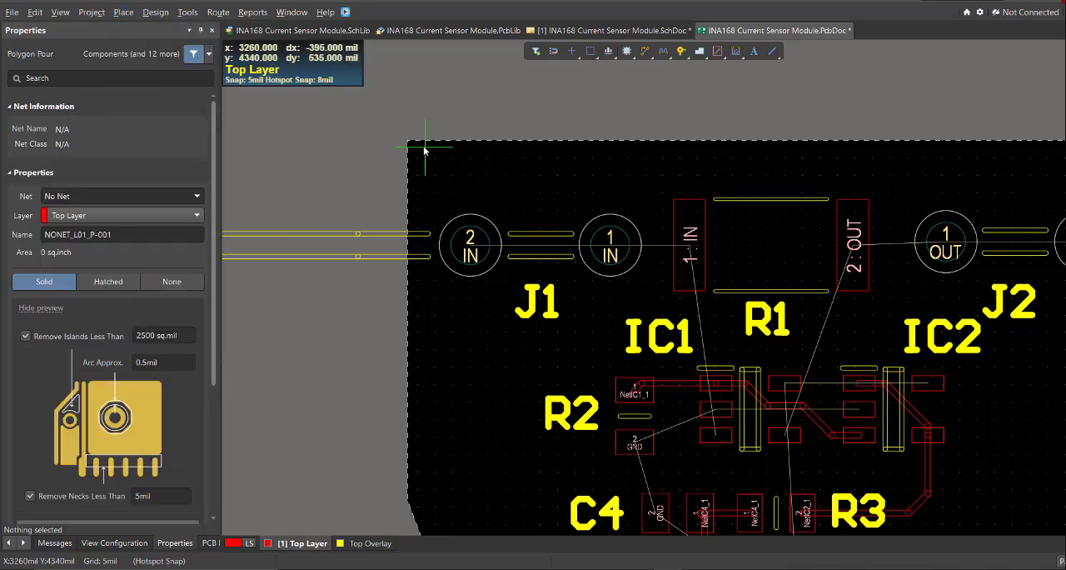
click(712, 144)
ctrl+scroll(712, 148, up, 2)
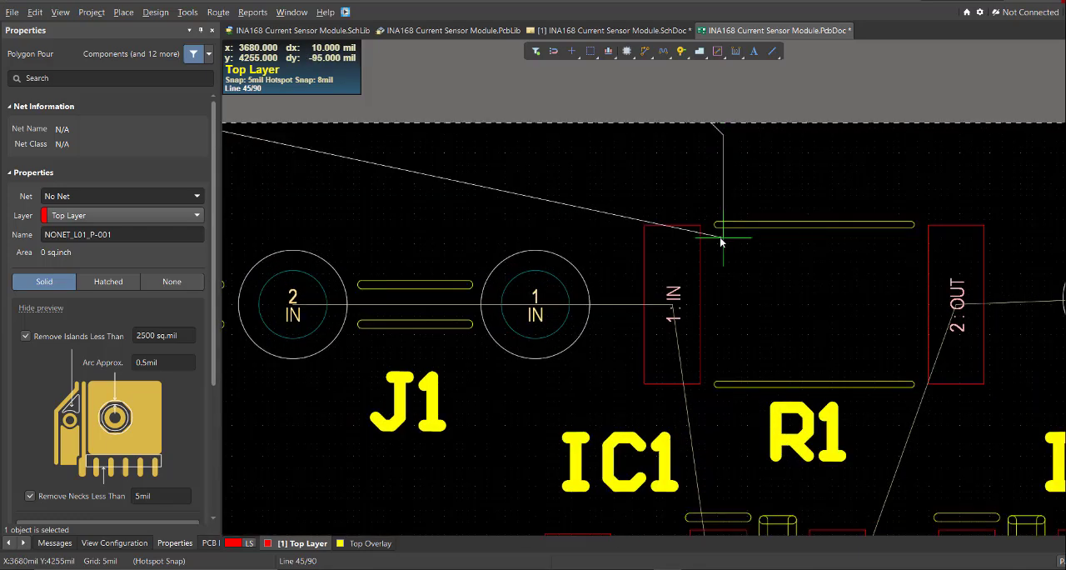
ctrl+scroll(721, 242, down, 1)
ctrl+scroll(722, 282, down, 1)
ctrl+scroll(718, 375, up, 2)
right_drag(718, 375, 702, 280)
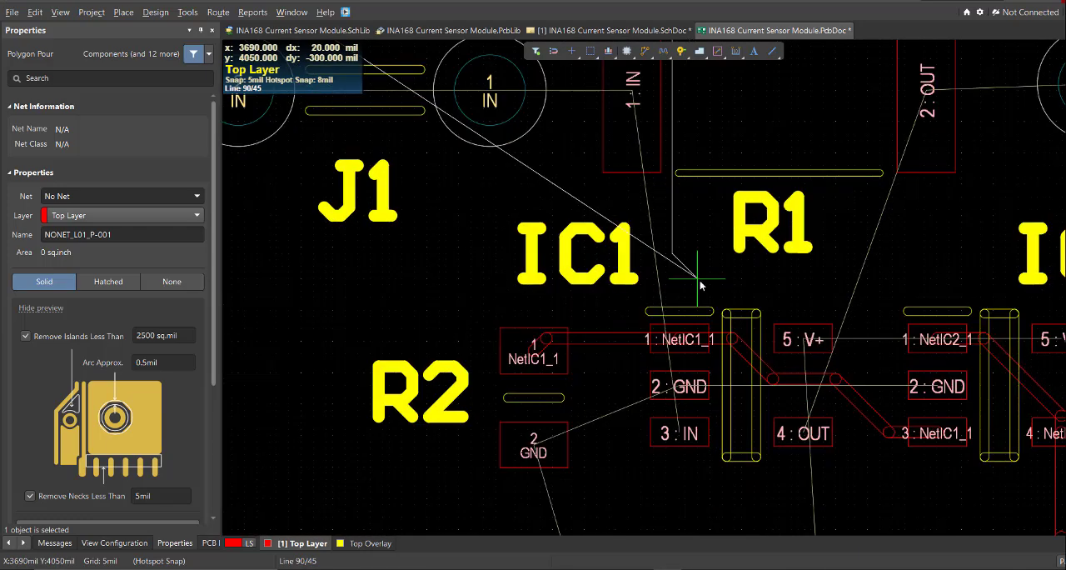
ctrl+scroll(733, 399, up, 2)
key(shift+space)
click(730, 322)
ctrl+scroll(675, 416, down, 4)
ctrl+scroll(450, 450, up, 2)
click(398, 404)
right_drag(749, 392, 811, 531)
click(452, 150)
right_click(488, 188)
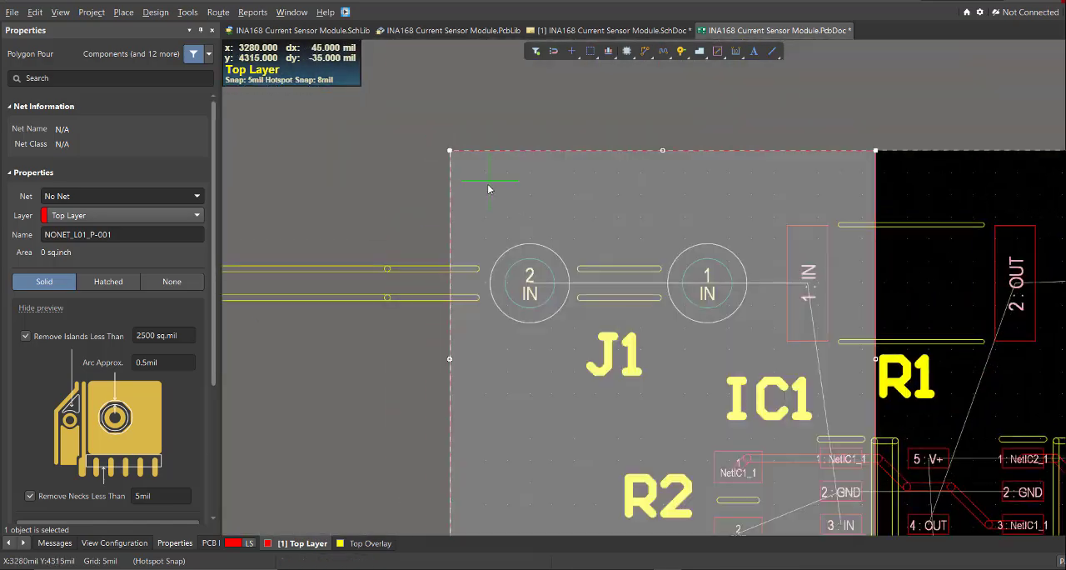
right_click(488, 188)
Assign the new polygon over J1 to the IN net and name it IN.
ctrl+scroll(533, 250, down, 3)
right_drag(613, 301, 644, 348)
ctrl+scroll(496, 317, up, 1)
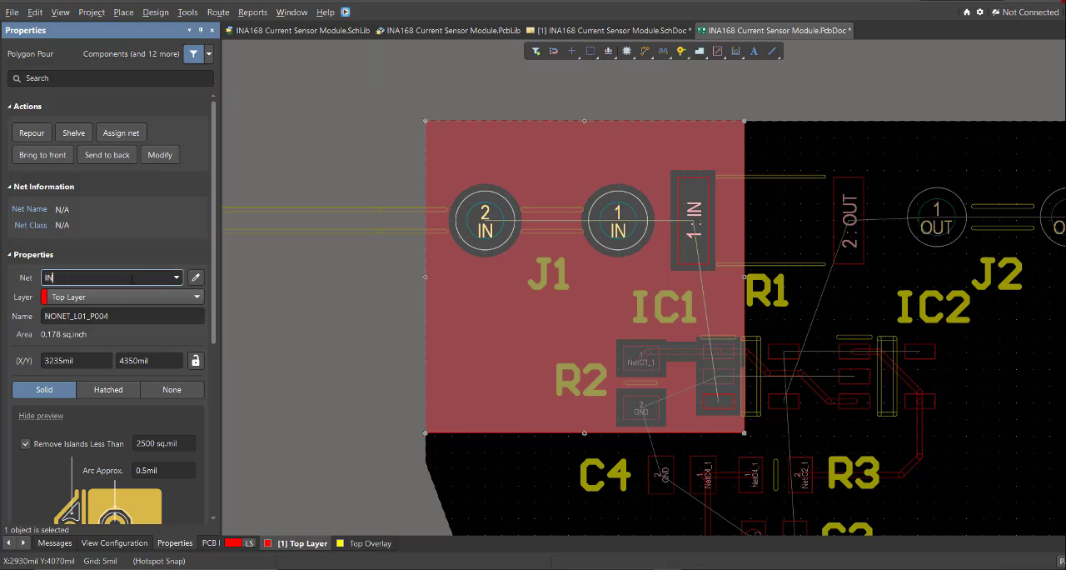
key(Return)
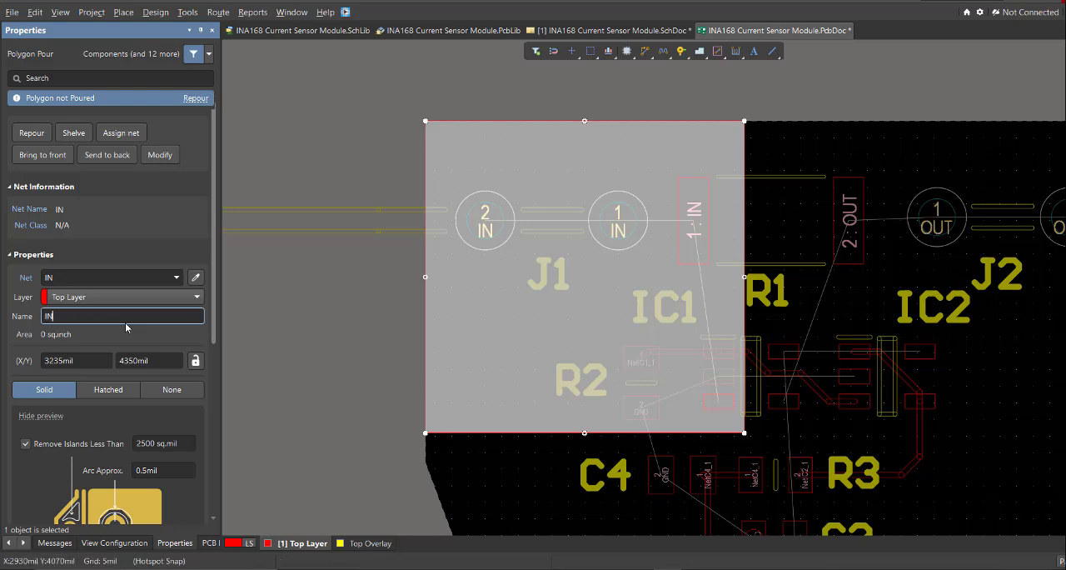
Repour all polygons on the board and clear the selection of the IN polygon.
right_drag(555, 343, 566, 306)
ctrl+scroll(518, 340, up, 1)
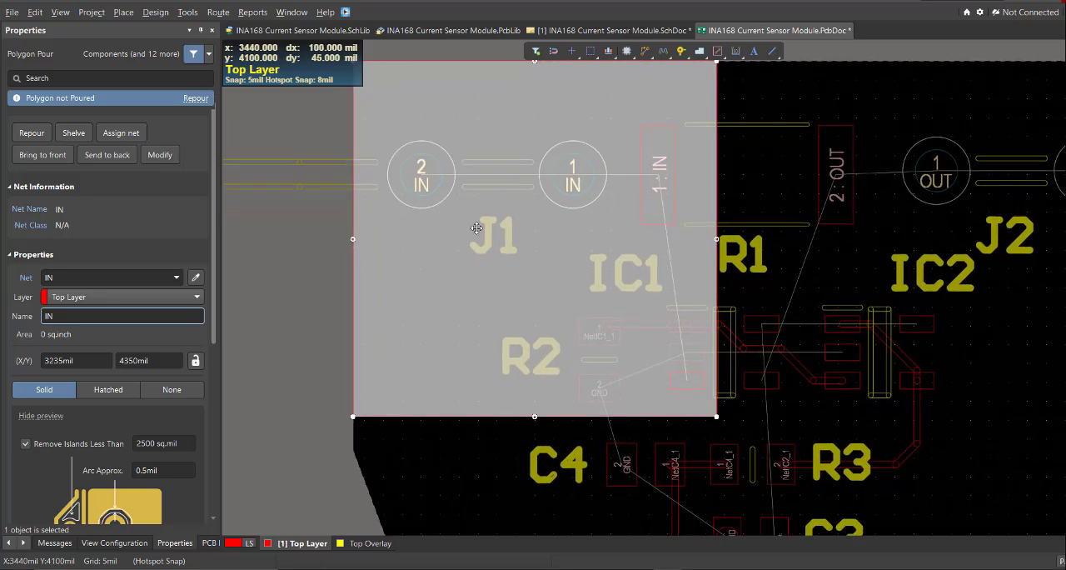
click(191, 13)
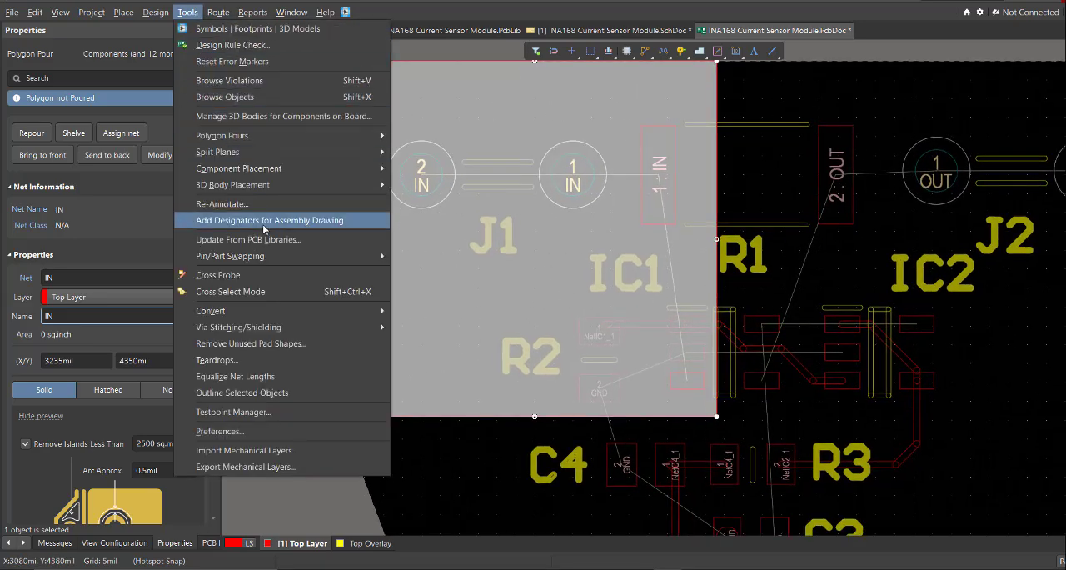
mouse_move(290, 138)
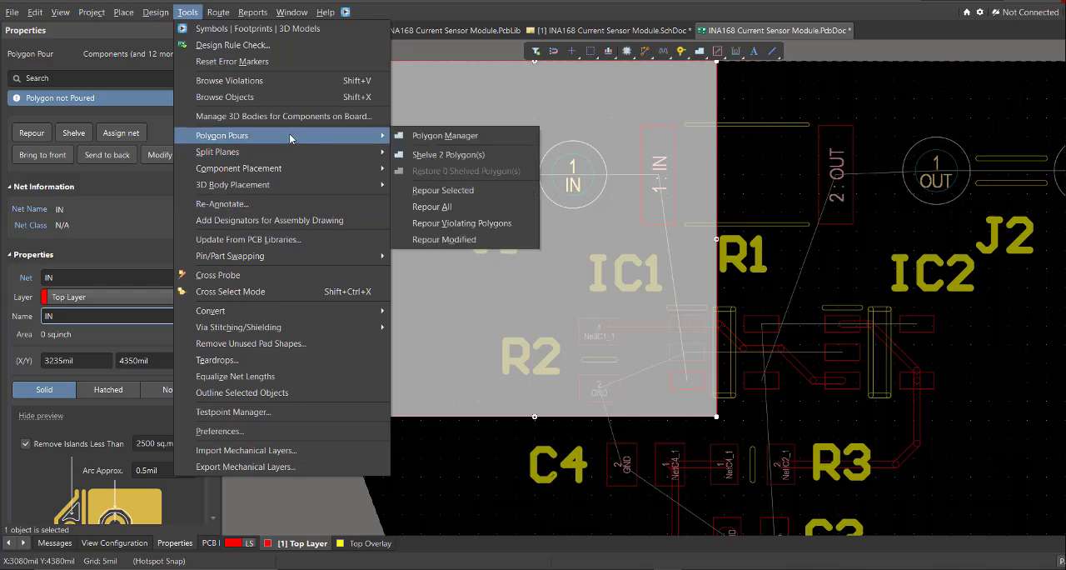
click(441, 209)
ctrl+scroll(566, 262, down, 1)
scroll(566, 262, down, 1)
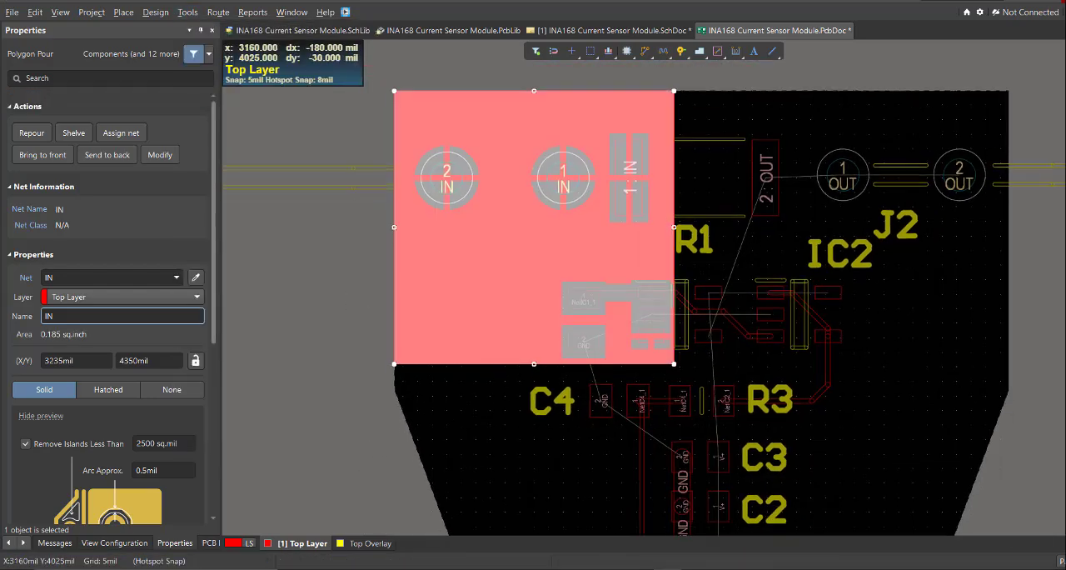
ctrl+scroll(351, 279, up, 1)
click(352, 279)
Examine the IN pour's pad connections at J1, R1 and IC1, and the unrouted OUT and V+ connections down to J3.
ctrl+scroll(676, 291, up, 3)
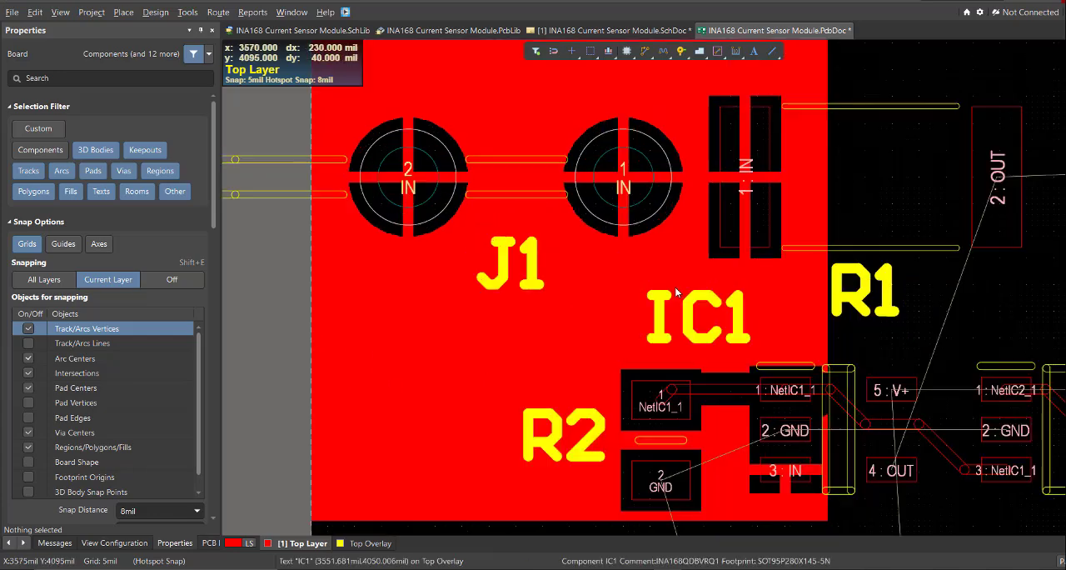
scroll(679, 213, up, 1)
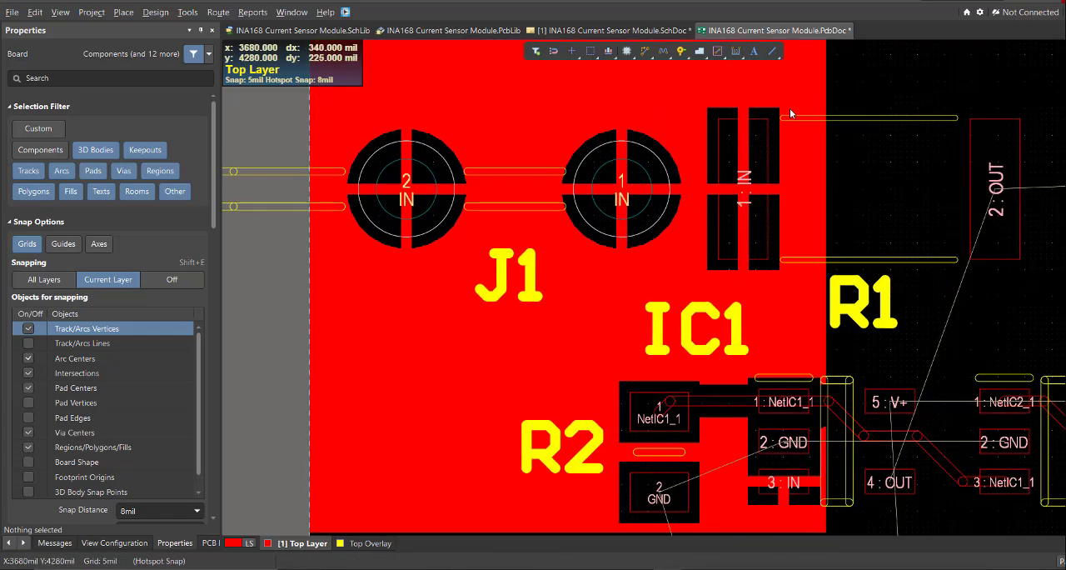
ctrl+scroll(777, 264, down, 4)
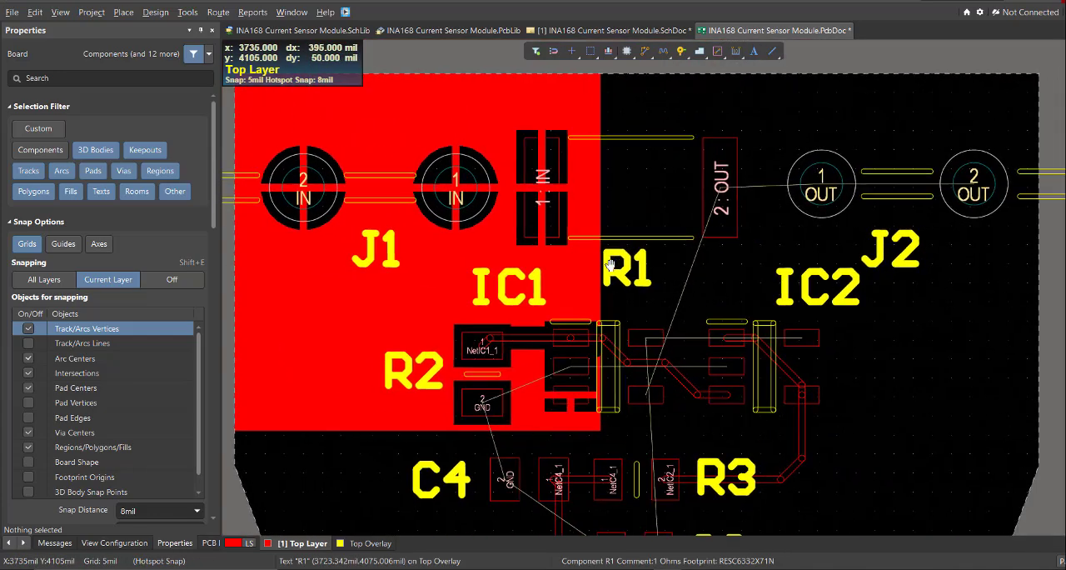
ctrl+scroll(722, 200, up, 2)
ctrl+scroll(728, 199, down, 4)
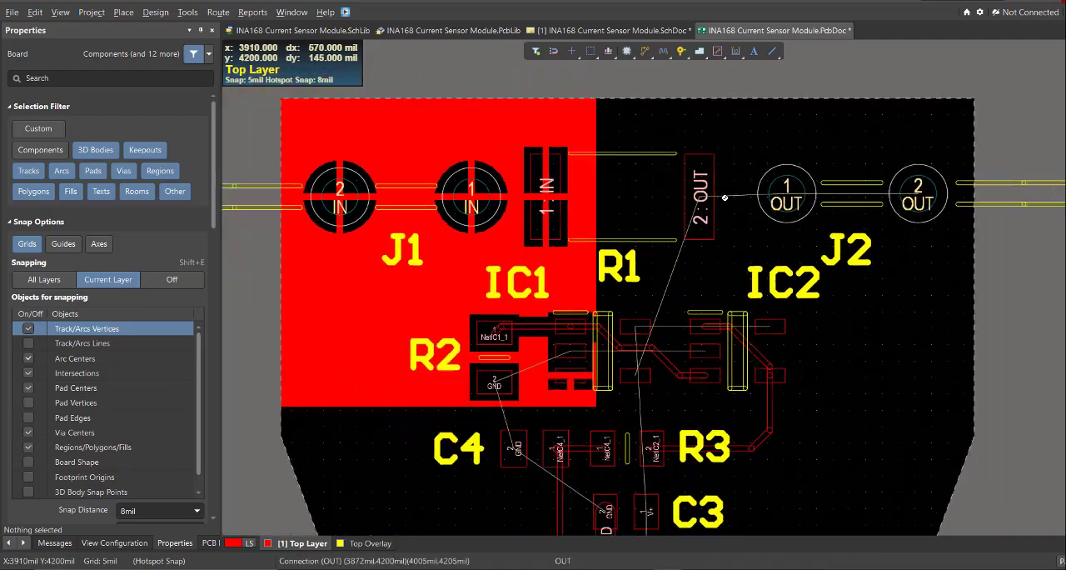
right_drag(699, 387, 684, 257)
ctrl+scroll(635, 442, up, 4)
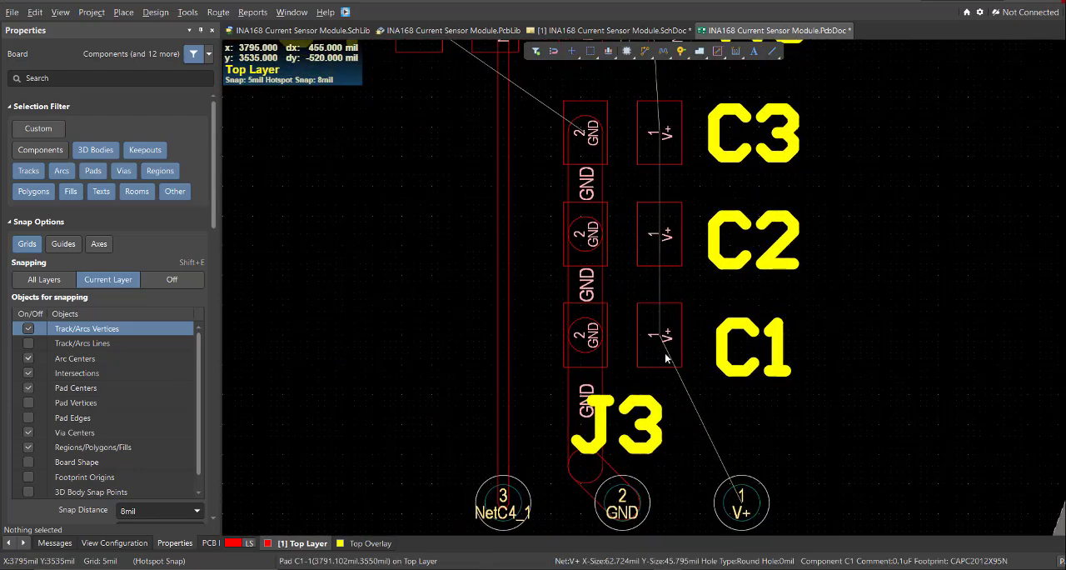
ctrl+scroll(665, 358, down, 3)
right_drag(623, 130, 582, 367)
key(p)
key(t)
ctrl+click(670, 220)
right_drag(673, 316, 643, 326)
Draw a Top Layer polygon pour beside the IN pour, covering R1's OUT pad, J2 and IC2.
key(p)
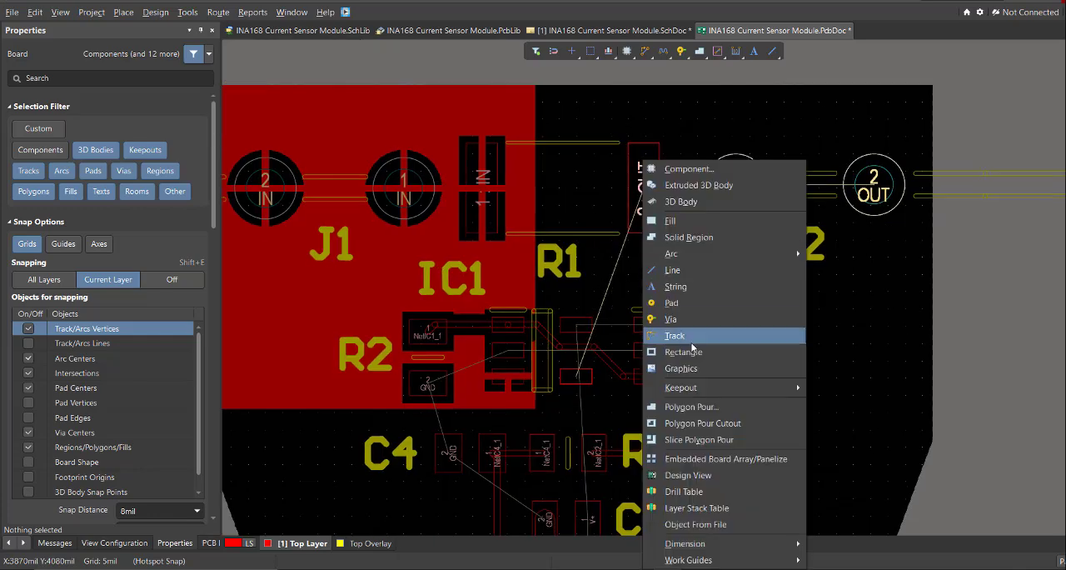
click(692, 406)
click(534, 87)
click(930, 87)
ctrl+scroll(749, 276, down, 3)
click(630, 350)
ctrl+scroll(649, 184, up, 8)
click(534, 100)
right_click(533, 110)
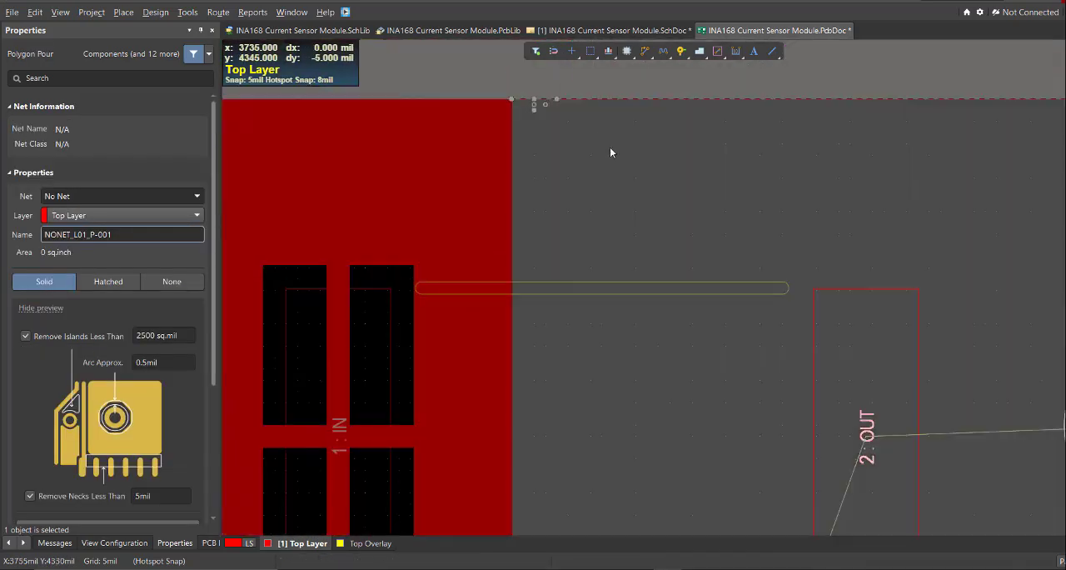
Assign the new polygon over J2 and IC2 to the OUT net and name it OUT.
ctrl+scroll(611, 152, down, 2)
right_drag(612, 196, 654, 321)
click(655, 321)
click(108, 277)
text(OUT)
click(109, 316)
text(OUT)
right_drag(733, 441, 700, 348)
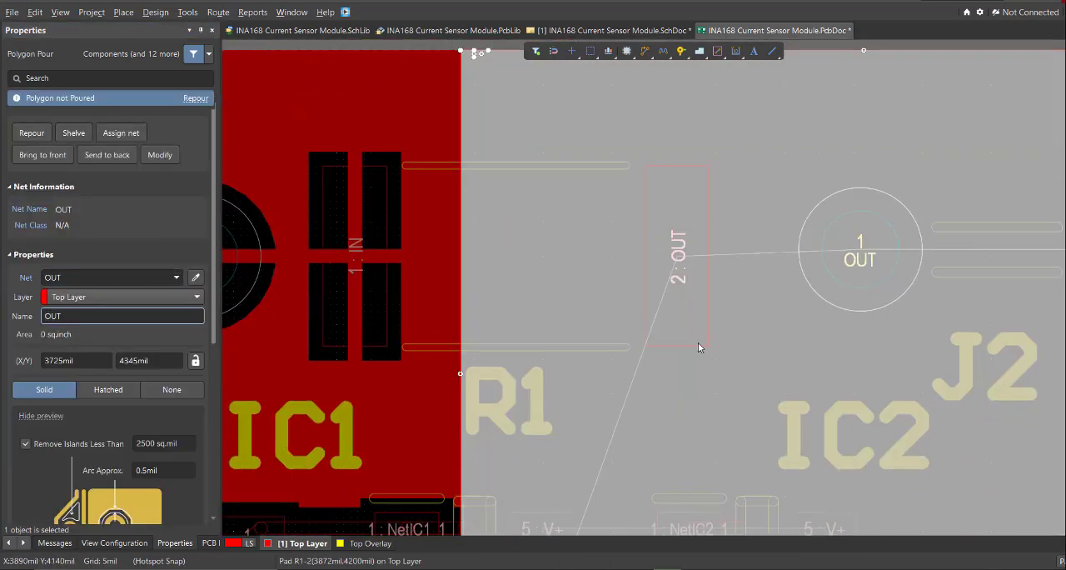
Repour the OUT polygon, clear the selection and inspect the copper around R1, IC1 and IC2.
click(32, 132)
ctrl+scroll(588, 204, down, 3)
click(554, 118)
key(shift+c)
ctrl+scroll(538, 140, up, 10)
click(805, 289)
ctrl+scroll(612, 205, down, 10)
click(651, 267)
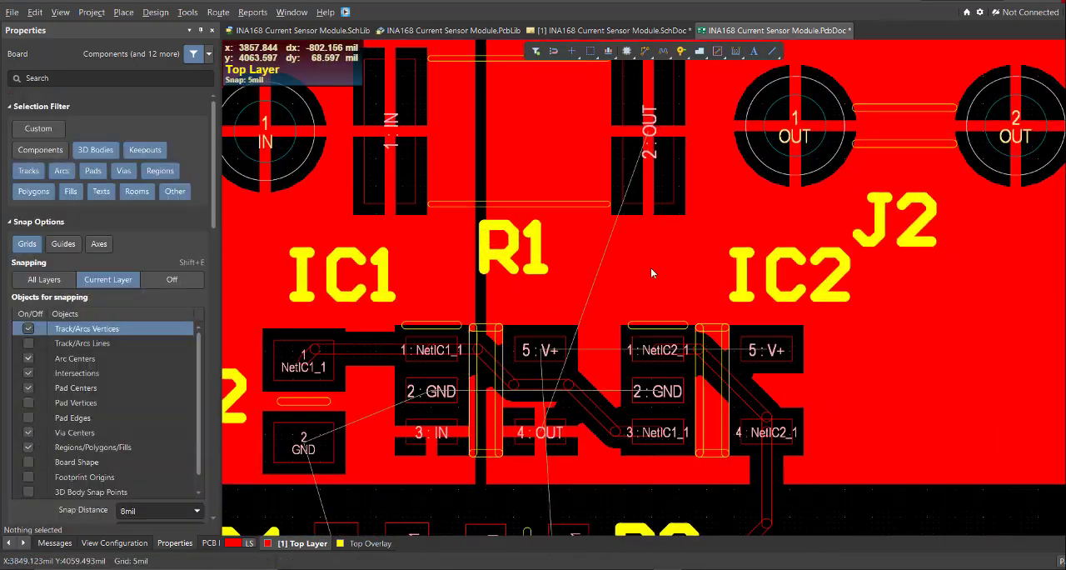
Delete the OUT polygon pour covering J2 and IC2.
ctrl+scroll(620, 283, down, 4)
right_drag(594, 326, 603, 374)
ctrl+scroll(602, 374, up, 1)
click(803, 476)
key(Delete)
Draw a stepped Top Layer polygon pour covering R1's OUT pad and J2, with a narrow leg down to IC1's OUT pin 4.
key(p)
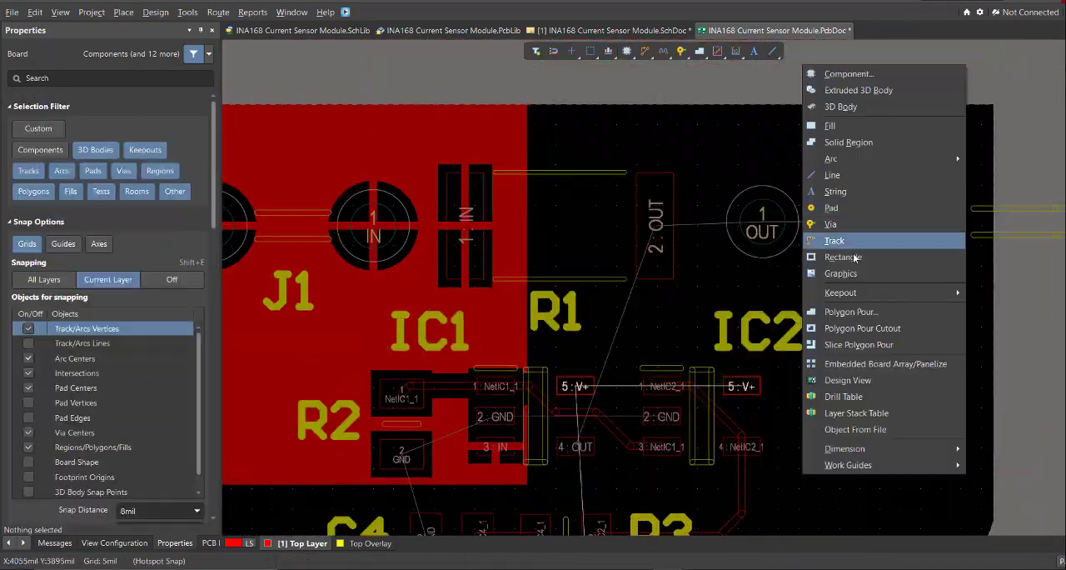
click(851, 312)
ctrl+scroll(568, 137, up, 2)
click(513, 96)
ctrl+scroll(891, 95, up, 4)
click(957, 113)
ctrl+scroll(862, 202, down, 5)
ctrl+scroll(620, 310, up, 3)
key(space)
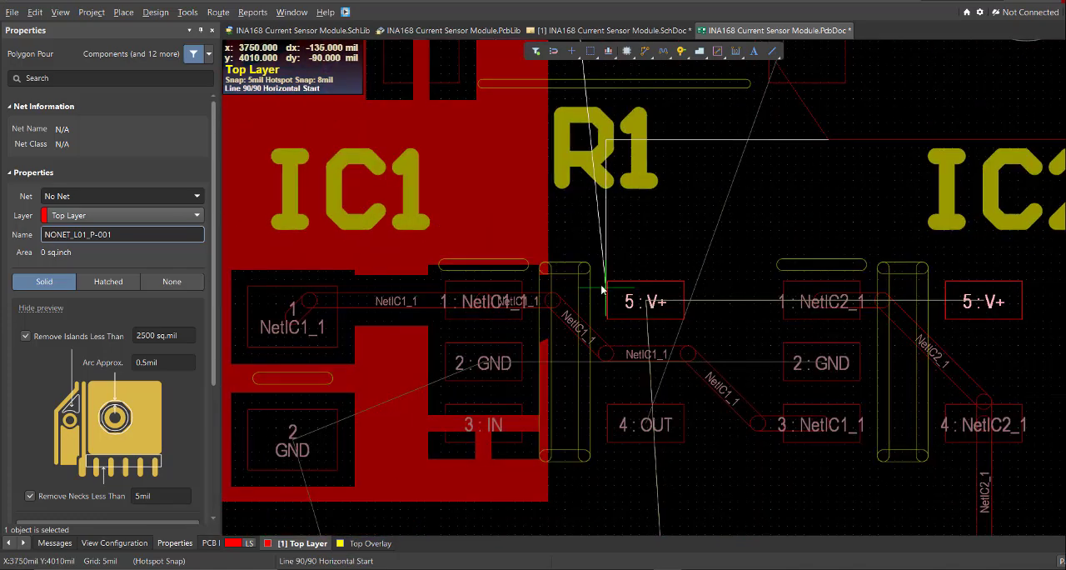
click(548, 501)
ctrl+scroll(548, 498, down, 5)
ctrl+scroll(536, 208, up, 5)
click(535, 209)
right_click(536, 209)
ctrl+scroll(575, 250, down, 5)
ctrl+scroll(663, 366, up, 4)
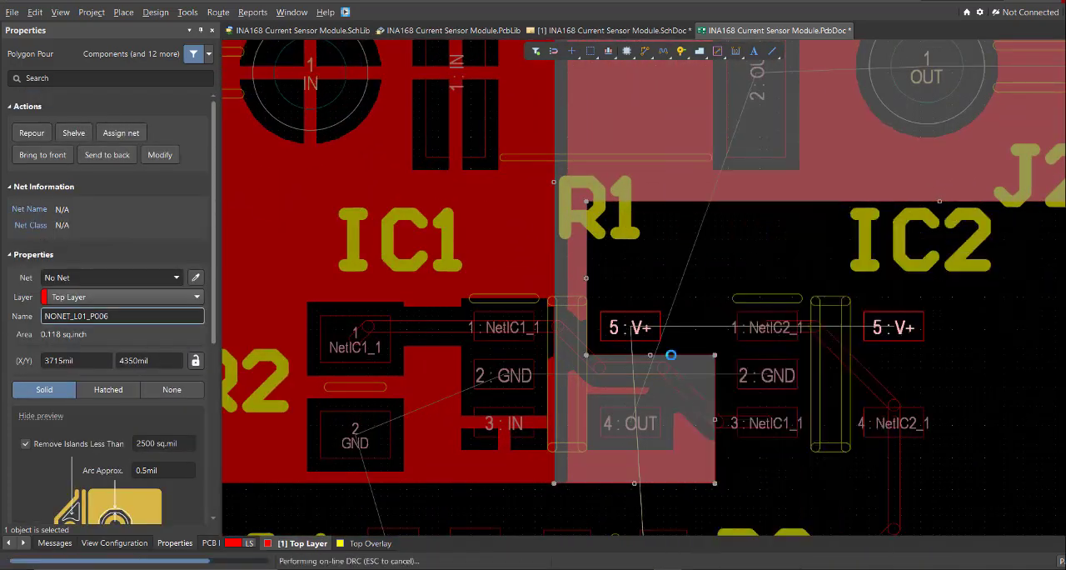
Reroute NetIC1_1 from between R2 and IC1, down beneath IC1 and across to IC2's pin 3.
click(560, 271)
key(shift+space)
click(894, 372)
right_click(894, 372)
ctrl+scroll(754, 352, down, 4)
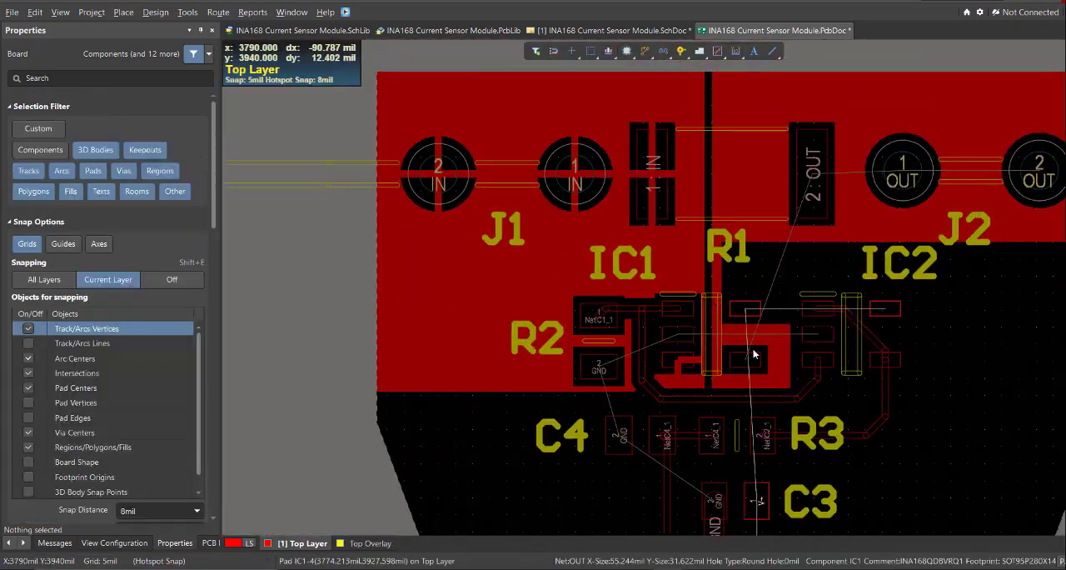
Assign the stepped polygon over J2 and IC1's pin 4 to the OUT net and name it OUT.
ctrl+scroll(754, 352, up, 4)
click(664, 350)
click(122, 316)
click(175, 278)
key(BackSpace)
key(BackSpace)
key(BackSpace)
key(BackSpace)
key(BackSpace)
key(BackSpace)
key(BackSpace)
key(BackSpace)
key(BackSpace)
ctrl+scroll(768, 384, down, 3)
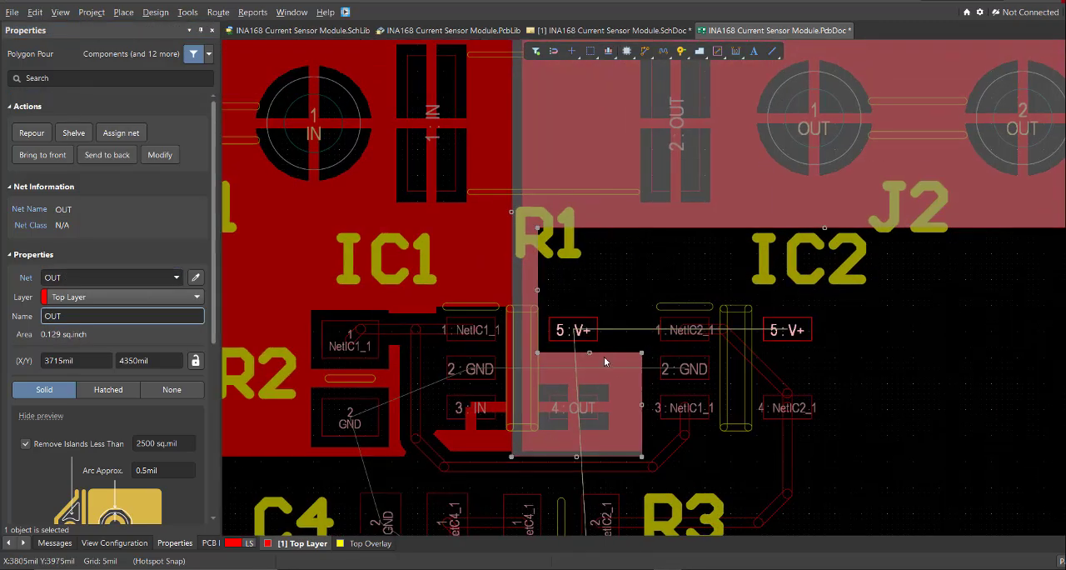
Outline a Top Layer polygon pour from beside IC1's pin 4, beneath the OUT pour to the board's right edge and down to its bottom edge.
ctrl+scroll(604, 359, up, 5)
right_drag(571, 339, 626, 423)
key(p)
click(670, 250)
click(490, 109)
ctrl+scroll(499, 117, down, 5)
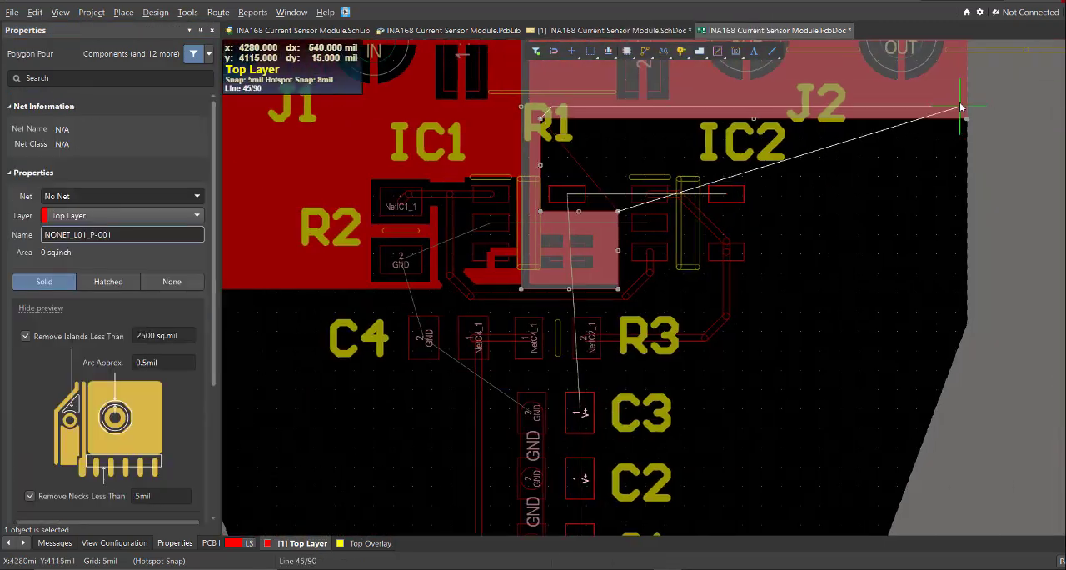
click(961, 107)
ctrl+scroll(957, 116, down, 3)
ctrl+scroll(841, 375, up, 5)
click(835, 396)
ctrl+scroll(841, 400, down, 5)
key(shift+space)
ctrl+scroll(933, 393, up, 4)
click(933, 388)
Complete the polygon outline up the board's left slope, along the lower edges of the IN and OUT pours, and back to its start.
click(511, 338)
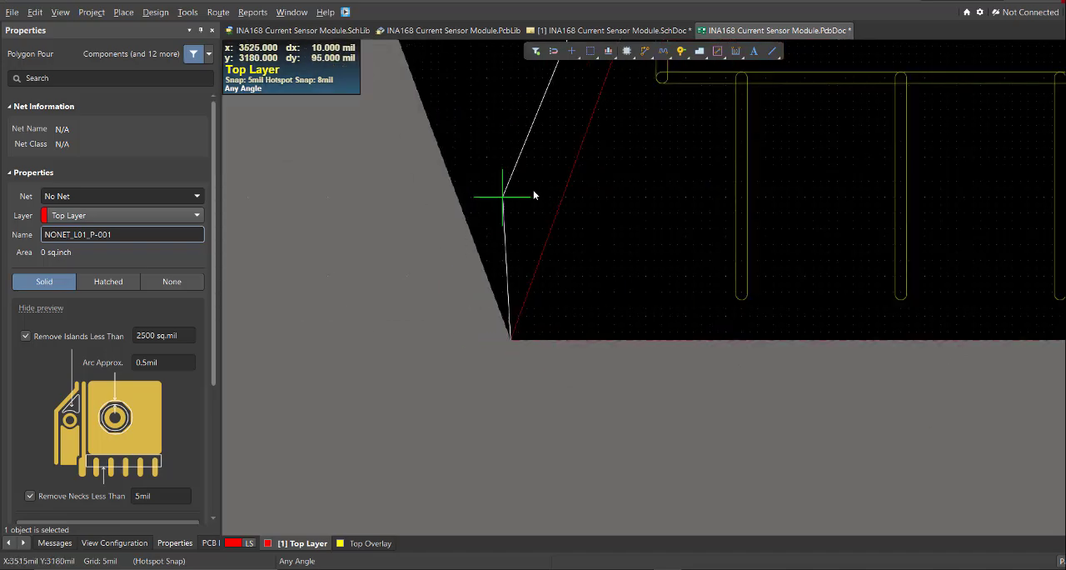
click(374, 262)
click(374, 169)
click(598, 317)
click(780, 358)
click(781, 86)
click(508, 86)
right_click(508, 85)
ctrl+scroll(813, 333, down, 4)
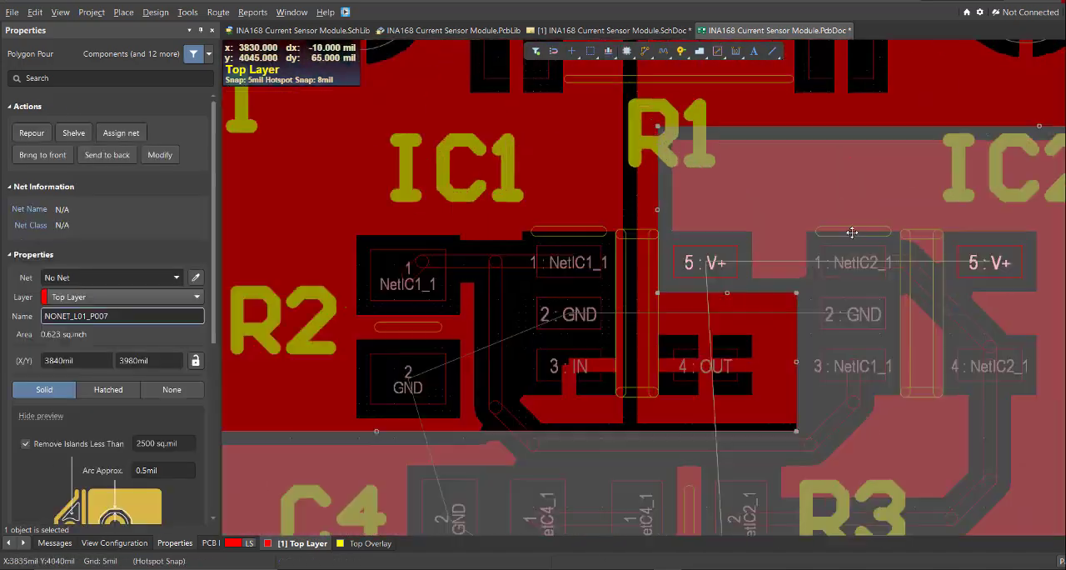
Assign the polygon covering the lower board to the V+ net and name it V+.
ctrl+scroll(852, 231, up, 1)
right_drag(852, 230, 611, 214)
click(117, 277)
text(V+)
key(Return)
click(163, 316)
text(V+)
key(Return)
ctrl+scroll(691, 280, down, 4)
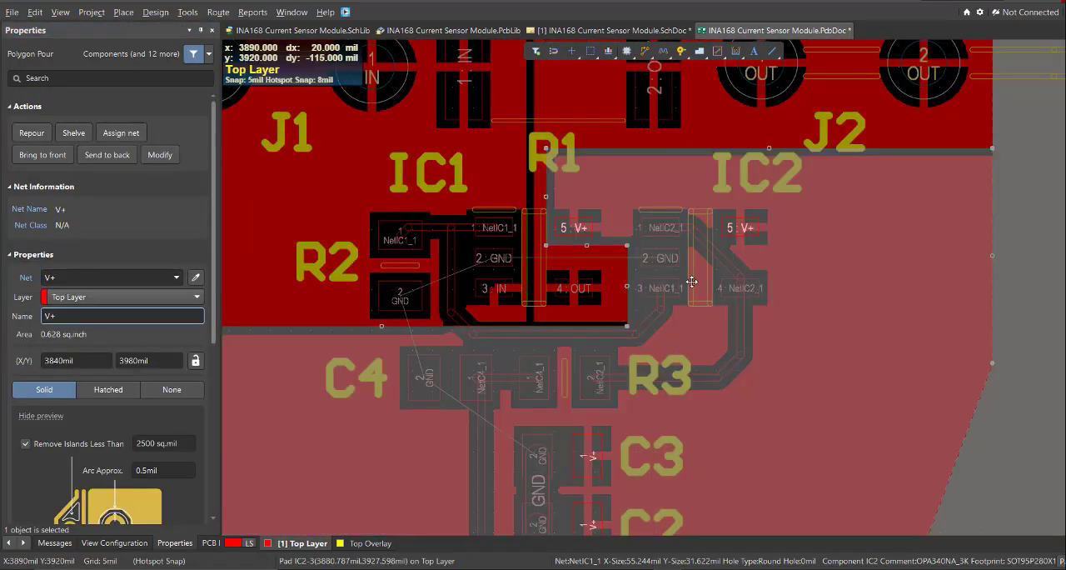
Clear the selection and examine the remaining GND connections between IC1, IC2, R2, C4 and C3.
key(shift+c)
ctrl+scroll(616, 242, down, 6)
ctrl+scroll(566, 200, up, 4)
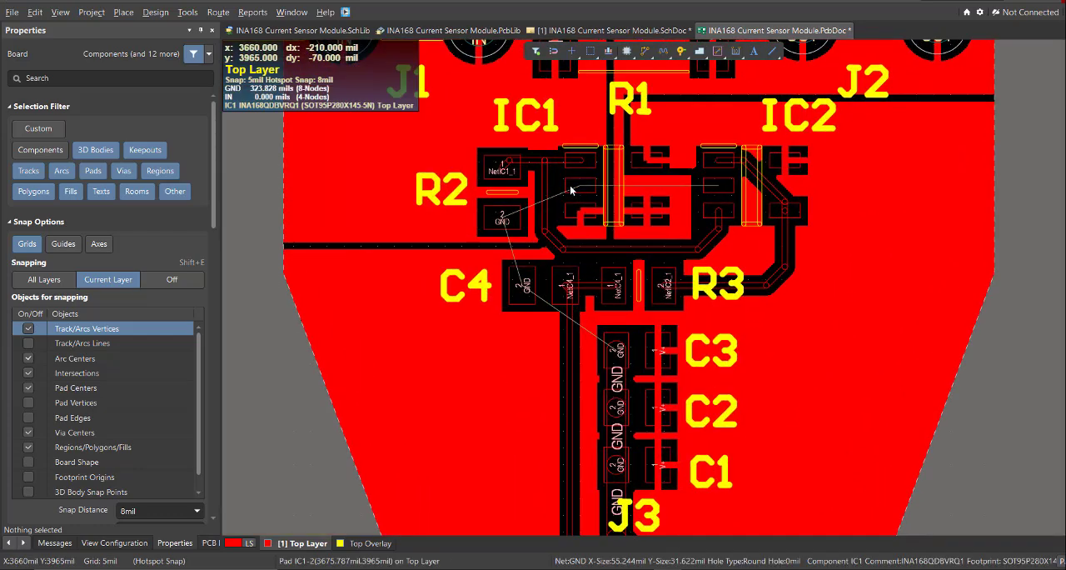
ctrl+scroll(486, 227, up, 3)
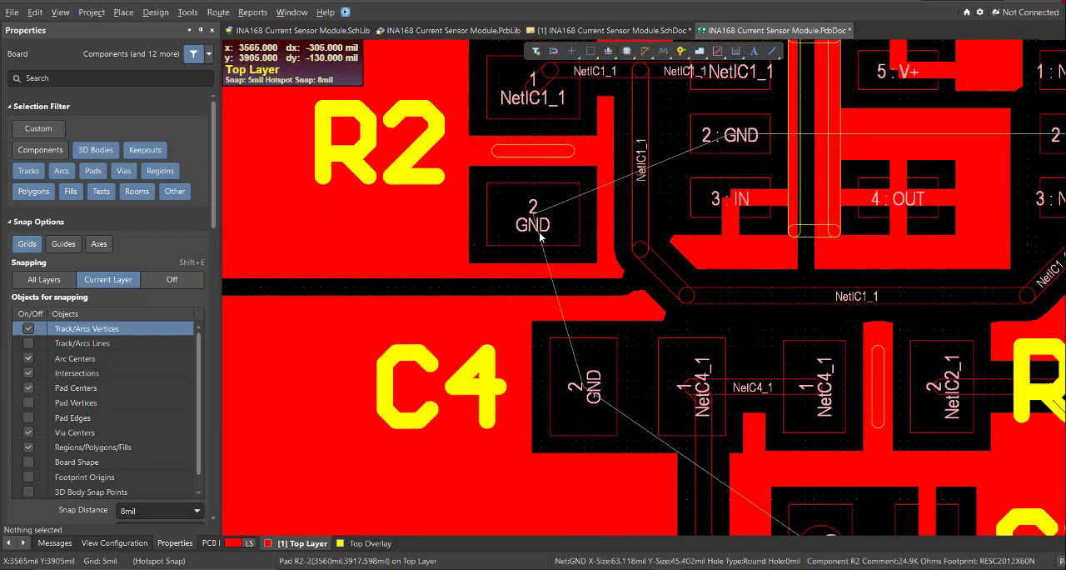
ctrl+scroll(539, 233, down, 3)
right_drag(541, 384, 543, 340)
ctrl+scroll(542, 339, down, 3)
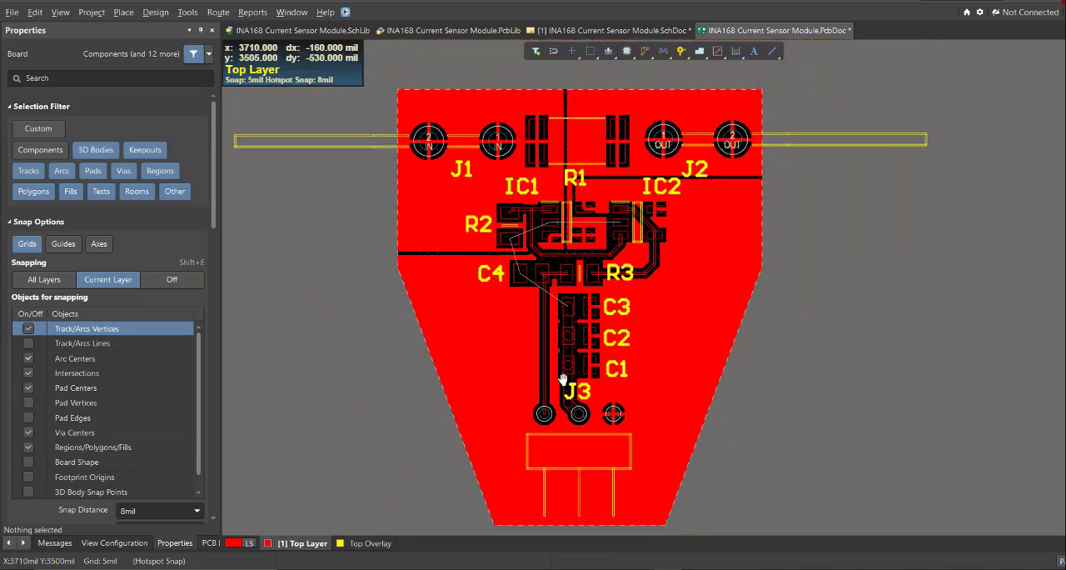
ctrl+scroll(514, 211, up, 4)
right_drag(504, 196, 472, 247)
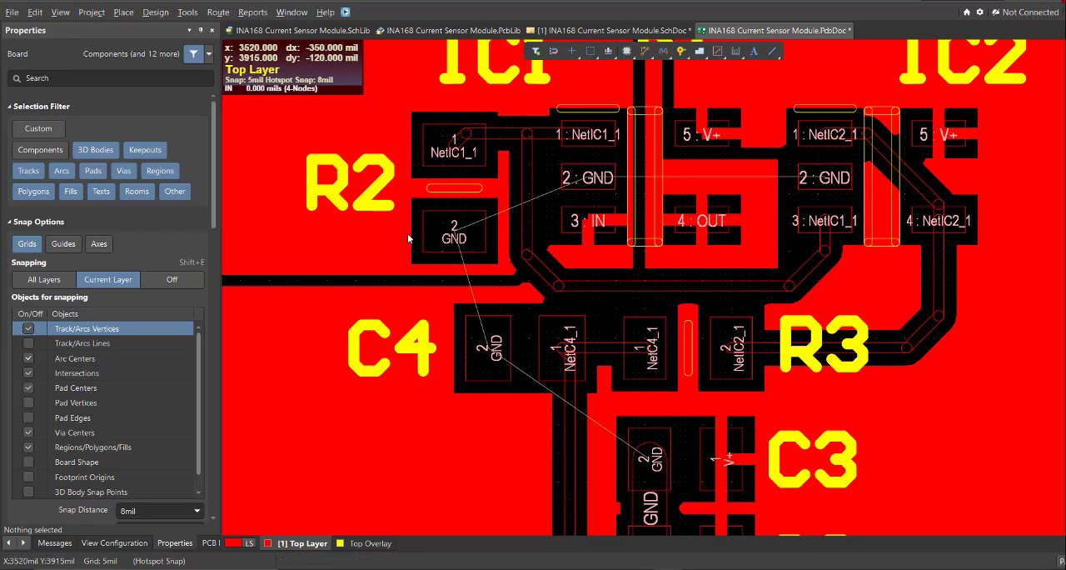
Clear the polygon pours from the board view and route a short 10 mil GND track outward from R2's pad 2, away from IC1.
key(ctrl+z)
key(ctrl+z)
ctrl+scroll(528, 301, up, 3)
right_drag(436, 233, 563, 334)
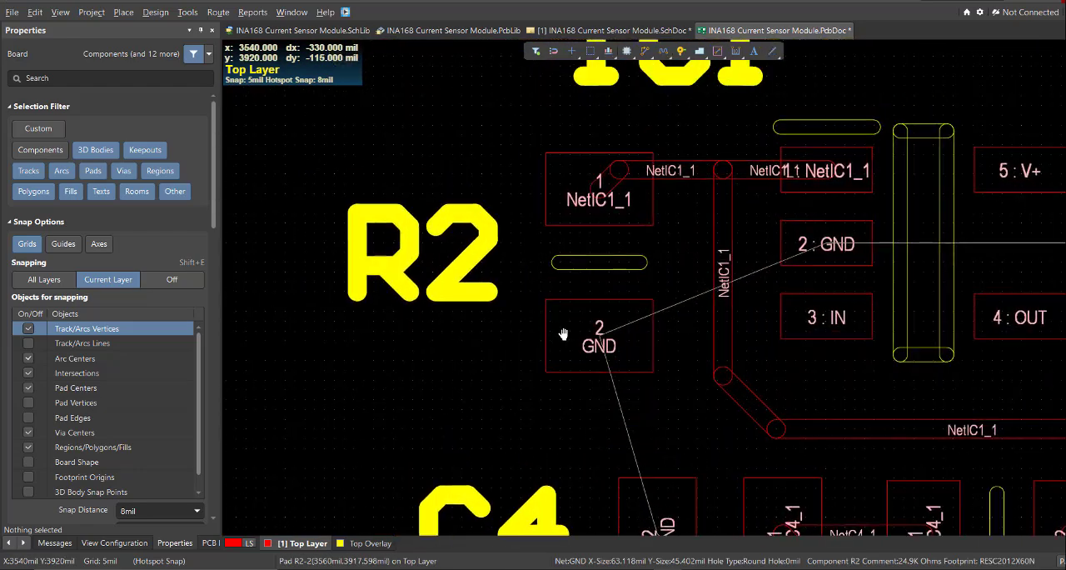
ctrl+scroll(572, 327, up, 1)
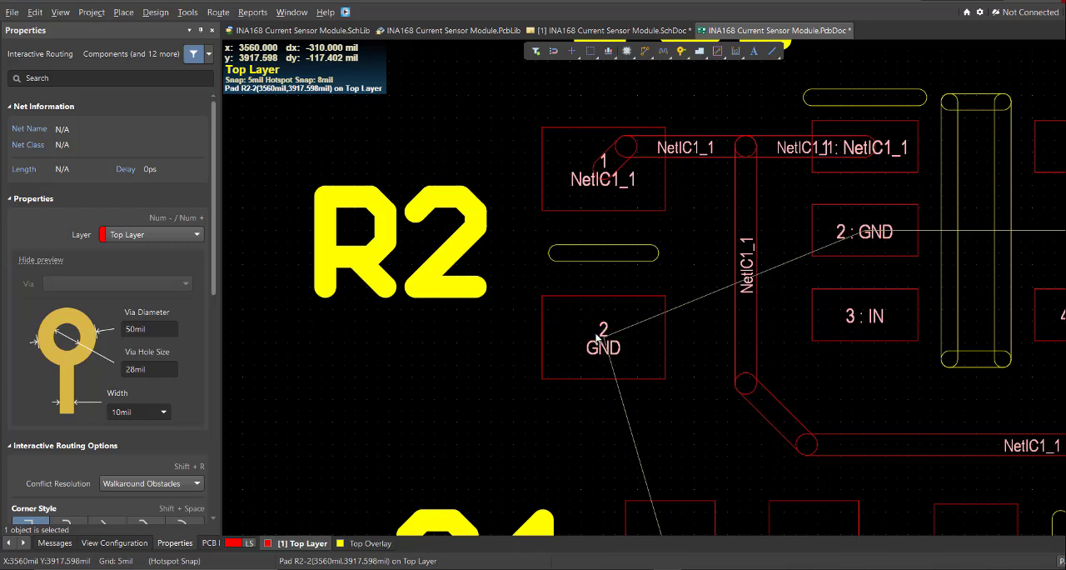
click(598, 336)
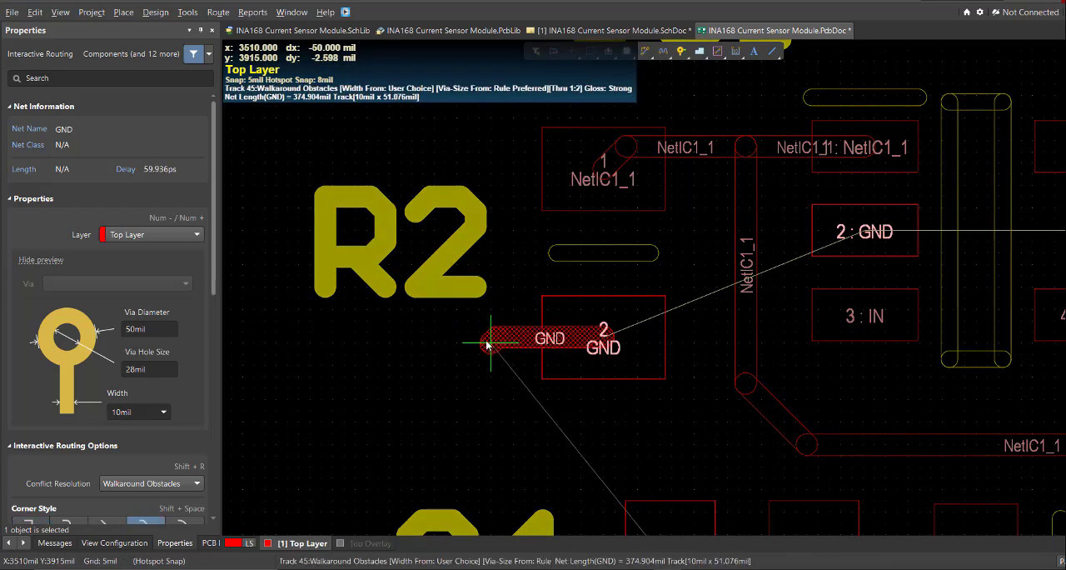
key(Escape)
key(Escape)
Place a GND via on the free end of the short track leaving R2's pad 2.
click(123, 13)
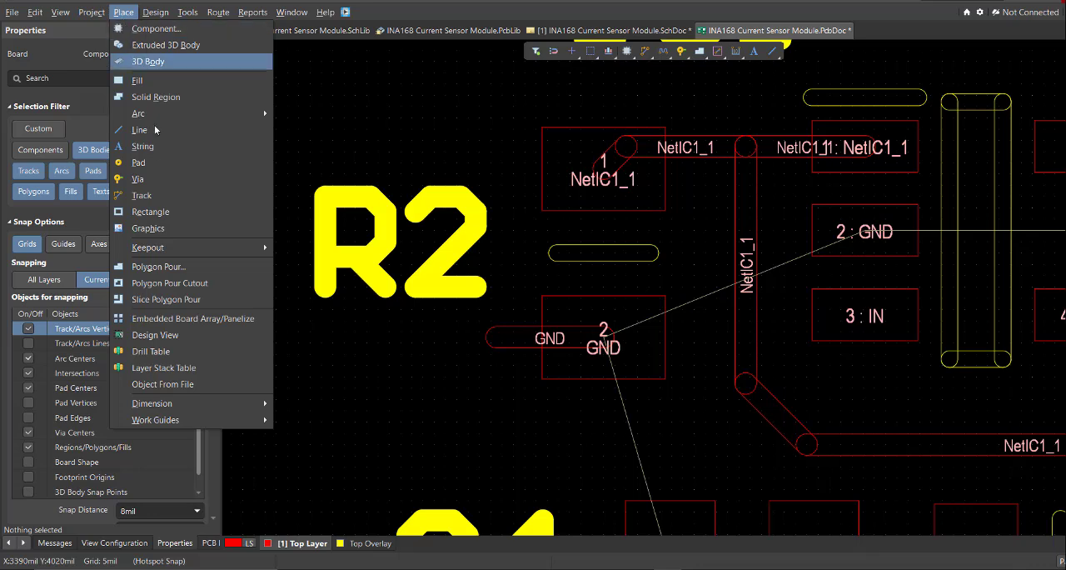
click(138, 179)
click(497, 339)
right_click(481, 388)
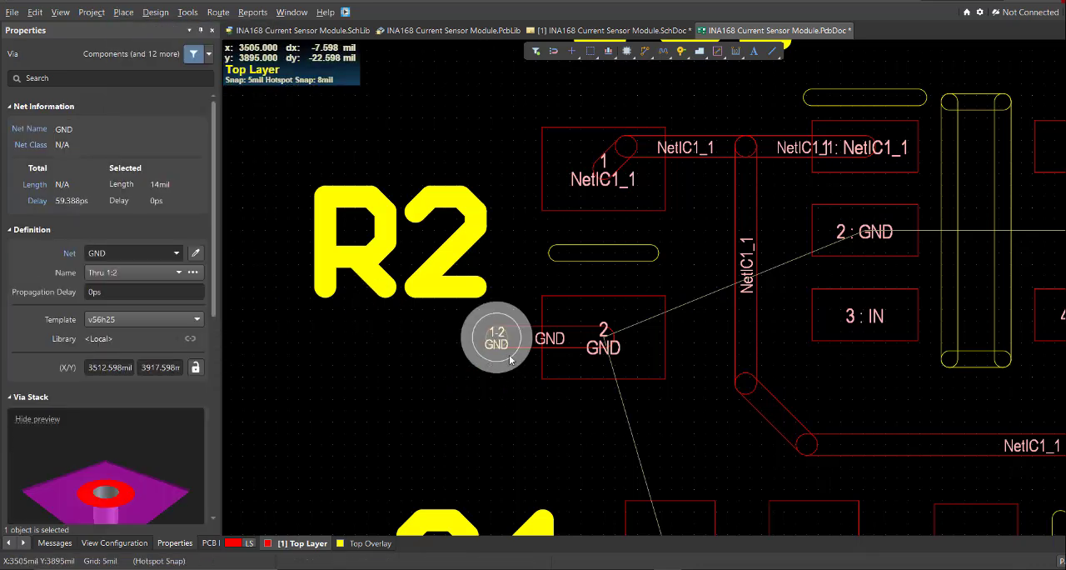
Copy R2's GND track and via together and paste them at IC1's pin 2.
drag(509, 358, 460, 324)
ctrl+scroll(513, 342, up, 1)
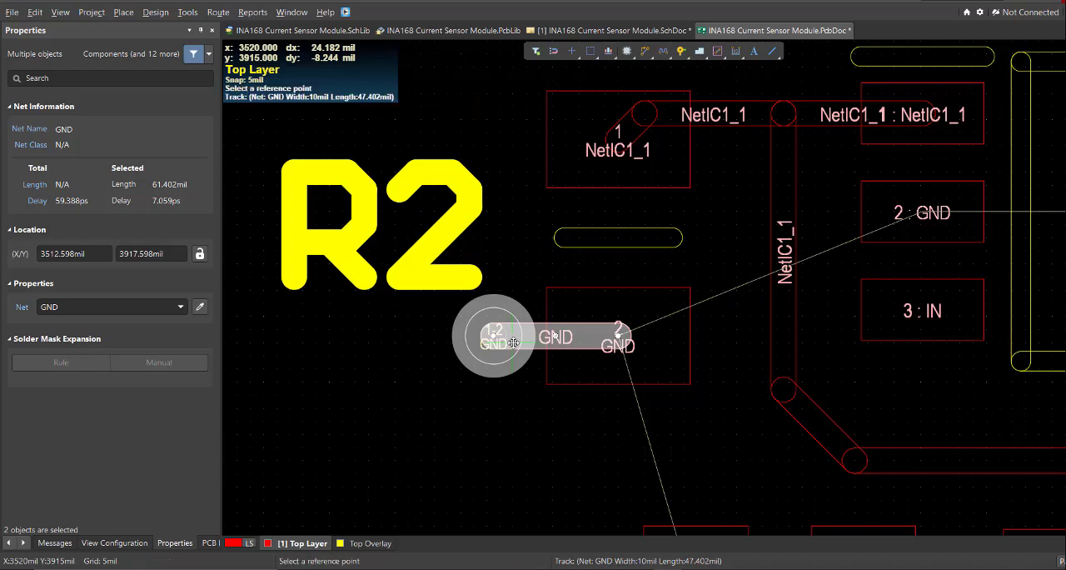
ctrl+scroll(604, 325, down, 3)
ctrl+scroll(680, 320, up, 1)
right_drag(858, 293, 652, 310)
ctrl+scroll(671, 298, up, 1)
ctrl+scroll(553, 270, up, 4)
mouse_move(553, 271)
mouse_down()
mouse_move(564, 269)
mouse_move(516, 269)
mouse_move(564, 267)
mouse_up()
ctrl+scroll(599, 334, down, 5)
ctrl+scroll(617, 333, up, 2)
click(616, 302)
ctrl+scroll(489, 287, up, 3)
click(492, 311)
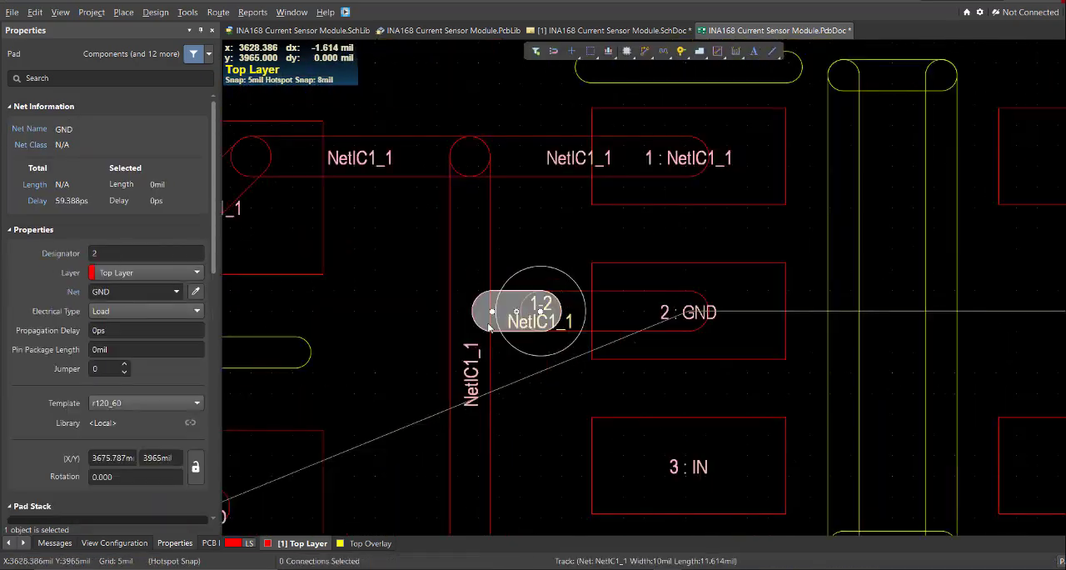
Delete the stray NetIC1_1 piece under the copied via, and cut and re-paste the GND track and via closer to IC1's pin 2.
key(Delete)
drag(597, 393, 558, 288)
ctrl+scroll(622, 355, up, 2)
key(ctrl+x)
click(717, 293)
key(ctrl+v)
click(730, 283)
ctrl+scroll(647, 233, down, 6)
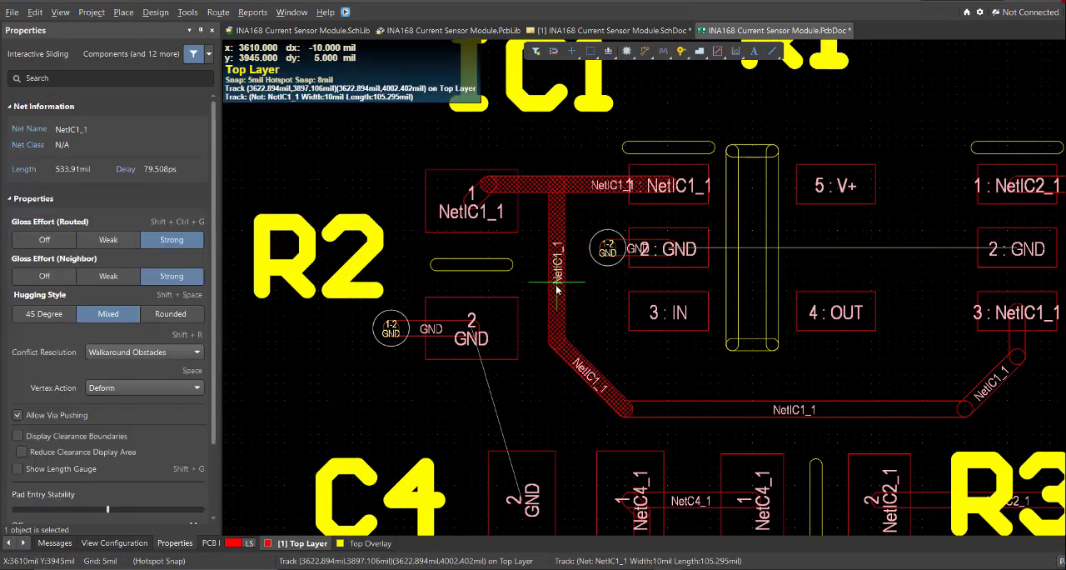
Route two 45-degree NetIC1_1 tracks joining the vertical track to both sides of the horizontal track between R2 and IC1.
ctrl+scroll(527, 191, up, 4)
key(ctrl+w)
click(546, 259)
click(599, 207)
click(581, 244)
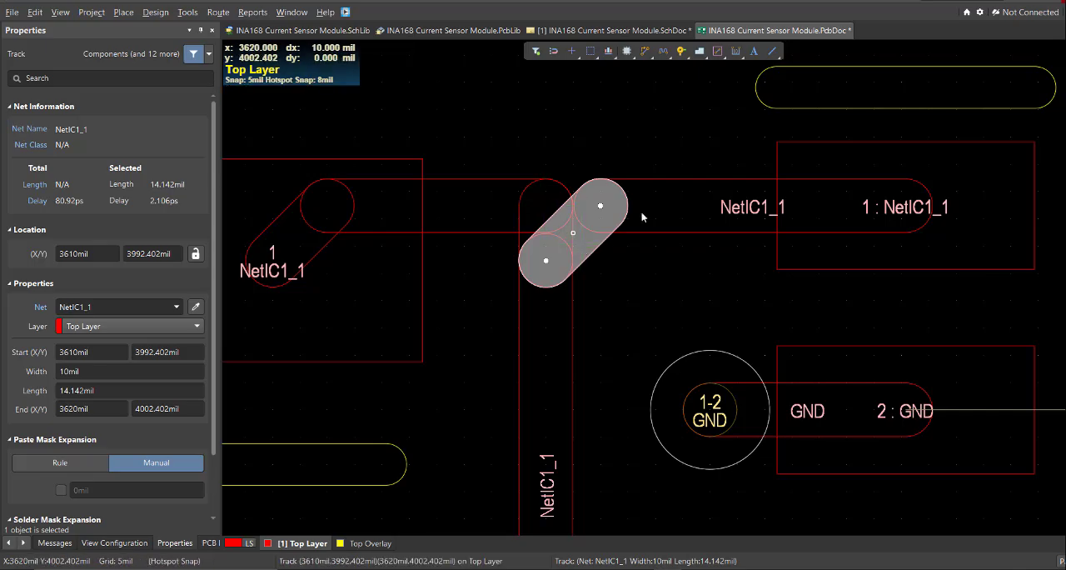
right_drag(641, 217, 631, 258)
key(ctrl+w)
click(535, 303)
click(481, 247)
key(Escape)
Copy IC1's GND track and via with pin 2 as reference point and paste them onto IC2's pin 2.
ctrl+scroll(521, 173, down, 5)
ctrl+scroll(670, 249, up, 4)
drag(441, 300, 362, 231)
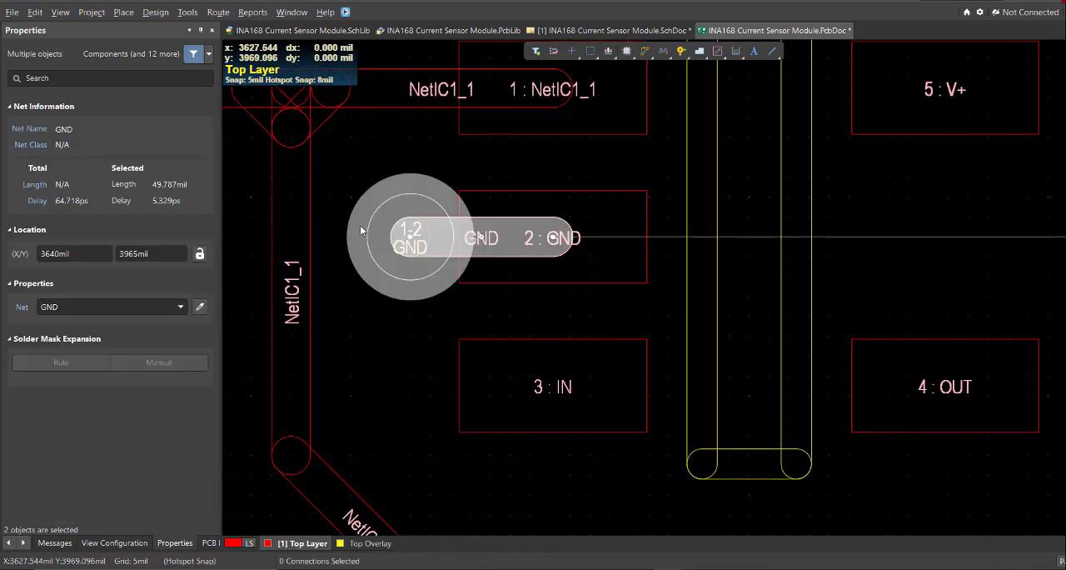
key(ctrl+c)
click(552, 238)
ctrl+scroll(519, 217, down, 5)
ctrl+scroll(759, 204, up, 5)
key(ctrl+v)
click(675, 271)
ctrl+scroll(622, 137, down, 6)
Route a 10 mil GND track on the Top Layer from C4's pad 2 to R2's pad 2.
key(ctrl+w)
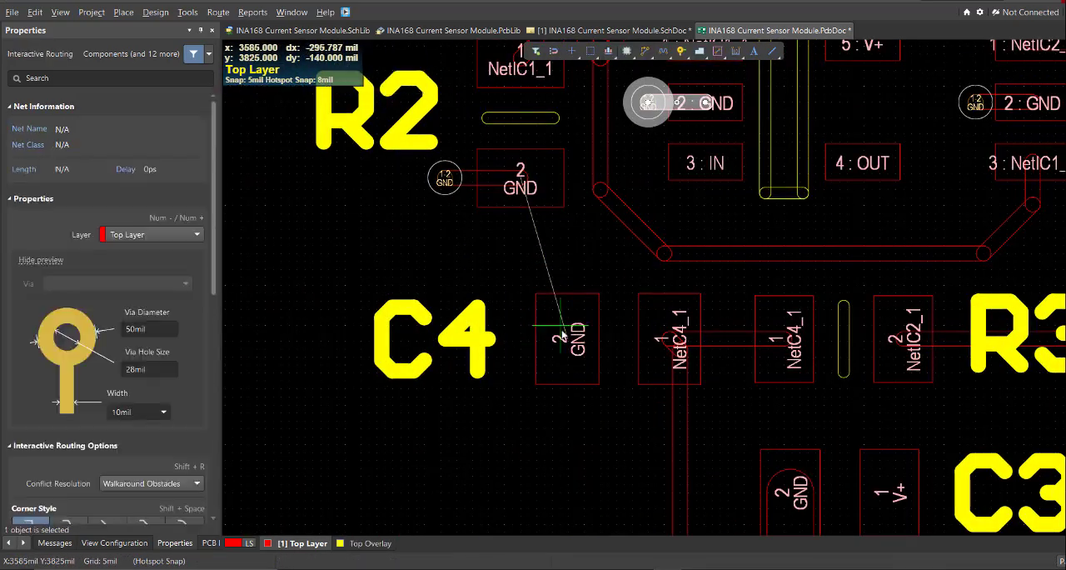
click(563, 335)
click(534, 179)
key(Escape)
ctrl+scroll(538, 271, down, 6)
click(493, 263)
ctrl+scroll(535, 214, up, 4)
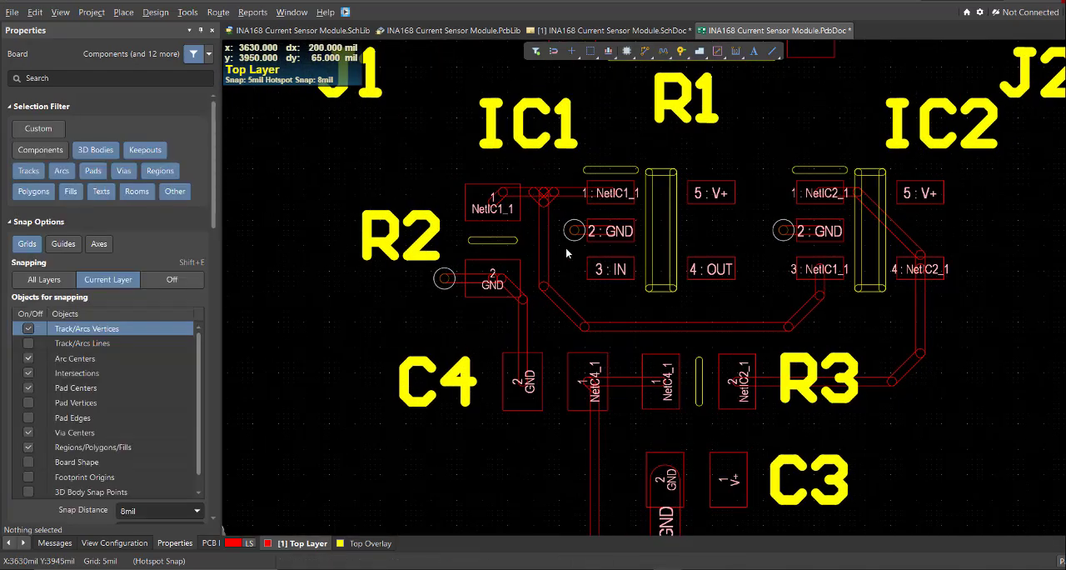
Show the Bottom Layer as the active layer and hide the Top Layer and Top Overlay.
ctrl+scroll(566, 248, down, 4)
ctrl+scroll(779, 361, down, 2)
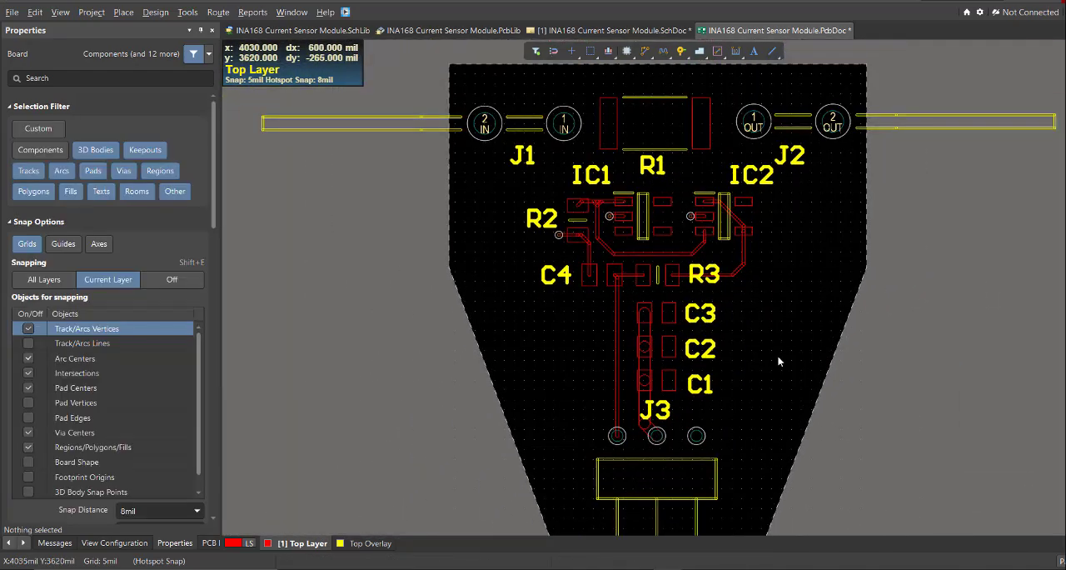
right_drag(779, 361, 731, 311)
ctrl+scroll(731, 312, down, 2)
right_drag(392, 447, 357, 419)
key(k)
key(Escape)
key(l)
click(35, 169)
click(35, 154)
click(314, 543)
right_drag(427, 414, 418, 535)
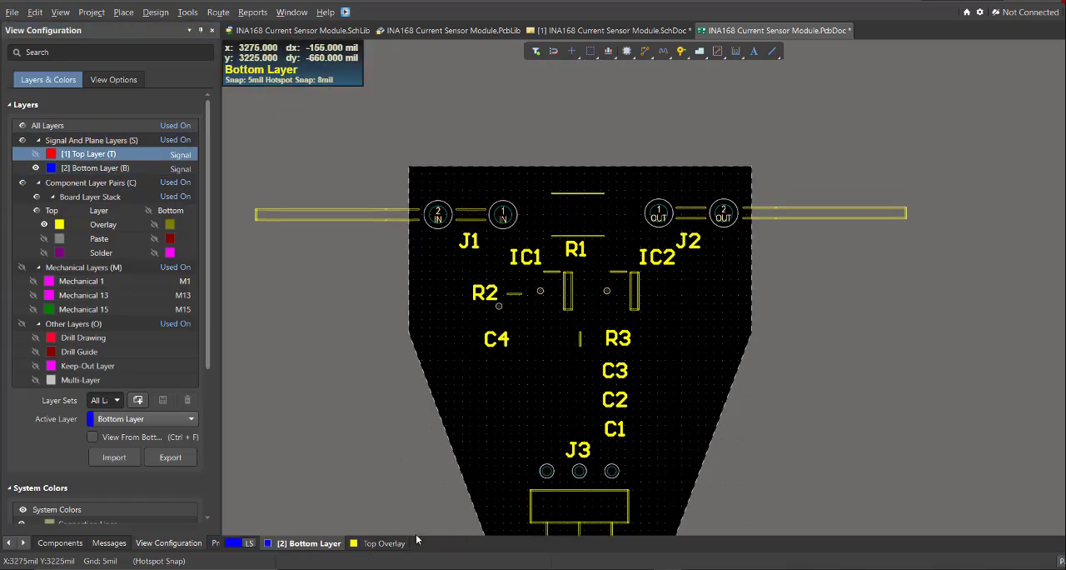
right_click(393, 547)
click(433, 329)
right_drag(490, 267, 493, 283)
key(p)
click(548, 407)
ctrl+scroll(434, 234, up, 4)
click(376, 101)
ctrl+scroll(712, 157, down, 4)
ctrl+scroll(937, 132, up, 5)
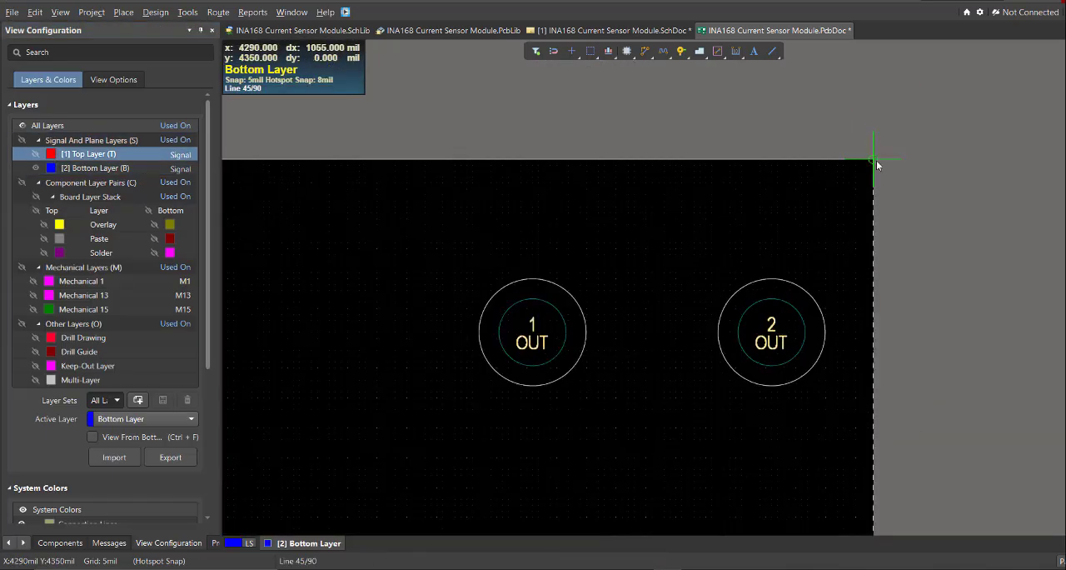
click(875, 158)
click(753, 211)
ctrl+scroll(699, 400, down, 5)
ctrl+scroll(722, 373, down, 2)
key(Delete)
Start a Bottom Layer polygon pour at the board's top-left corner, following the top edge and the right vertical edge down to the slope.
key(p)
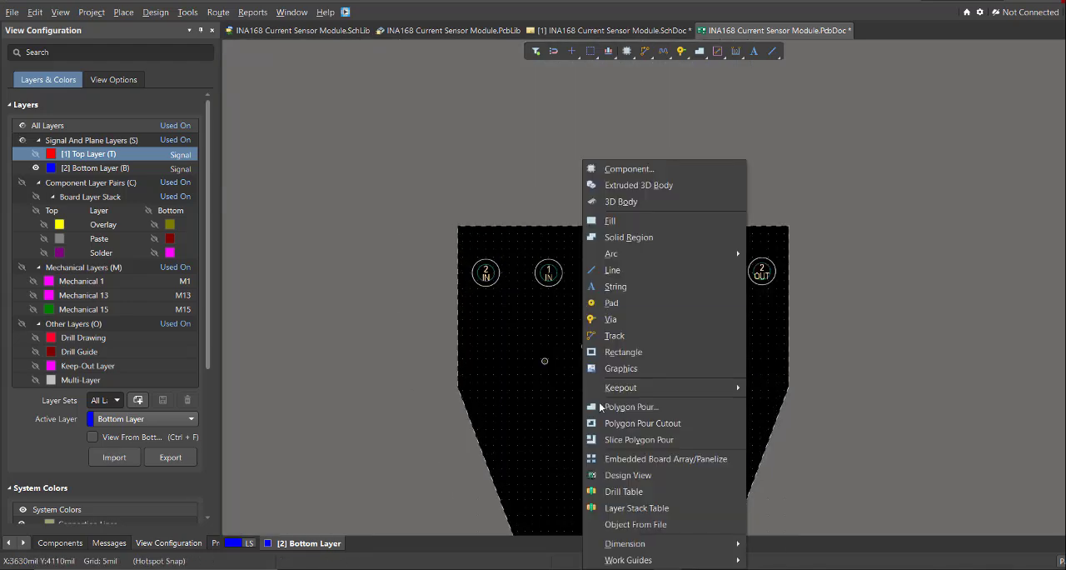
click(599, 406)
ctrl+scroll(455, 236, up, 5)
click(444, 193)
click(773, 219)
ctrl+scroll(721, 291, down, 5)
ctrl+scroll(743, 435, up, 5)
click(552, 165)
ctrl+scroll(541, 241, down, 6)
Complete the polygon outline with any-angle corners along the right slope, bottom edge, left slope and left edge back to its start.
key(shift+space)
key(shift+space)
key(shift+space)
key(shift+space)
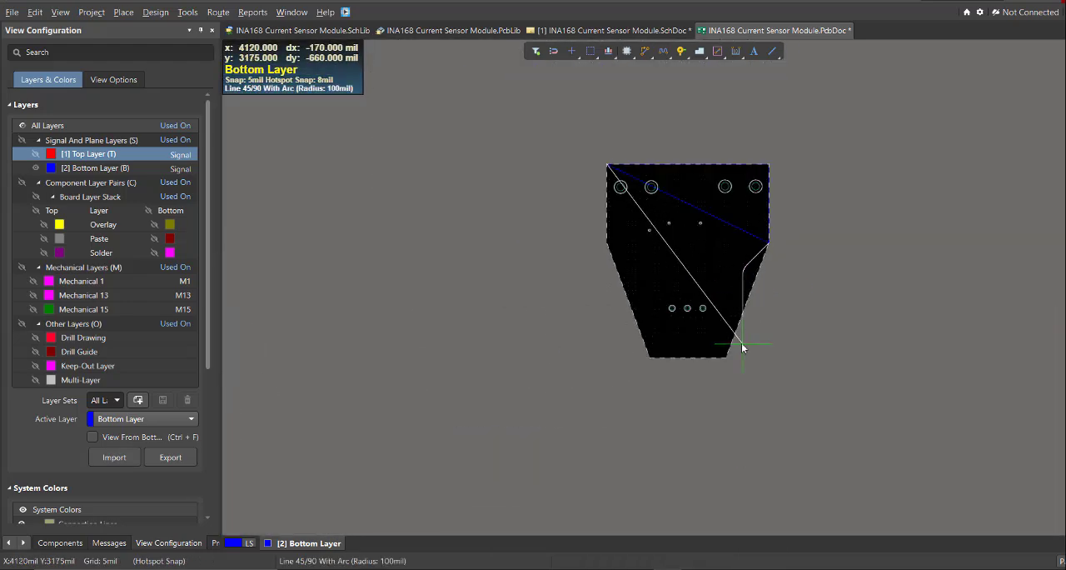
ctrl+scroll(735, 358, up, 4)
click(670, 356)
ctrl+scroll(658, 354, down, 3)
ctrl+scroll(542, 333, up, 3)
click(545, 316)
ctrl+scroll(533, 333, down, 4)
ctrl+scroll(412, 269, up, 3)
click(458, 263)
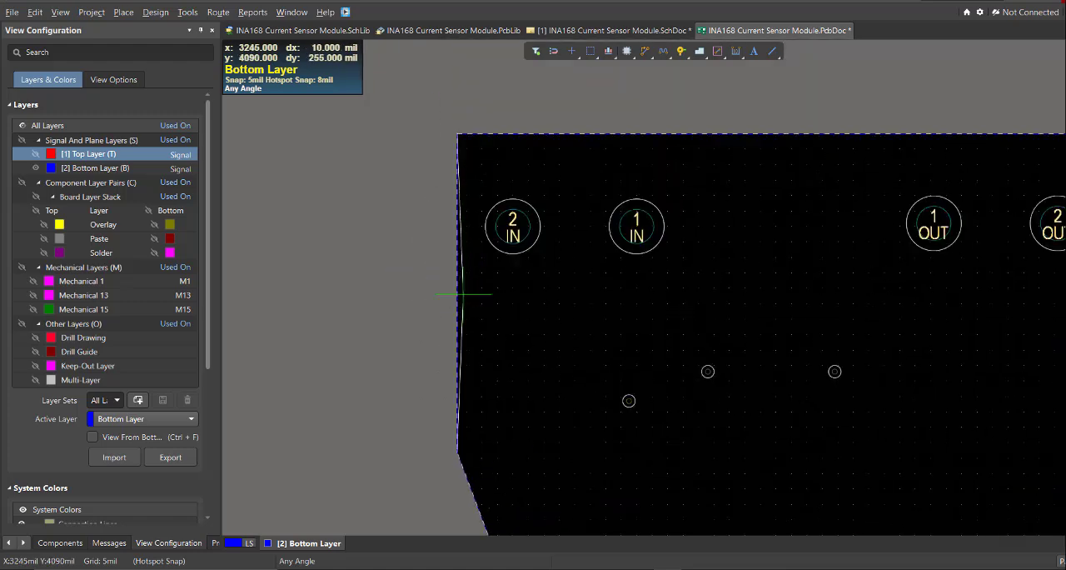
ctrl+scroll(457, 264, up, 4)
click(465, 222)
right_click(512, 238)
Assign the Bottom Layer polygon to the GND net and name it GND.
ctrl+scroll(520, 245, down, 8)
double_click(548, 308)
click(108, 277)
text(GND)
right_click(630, 308)
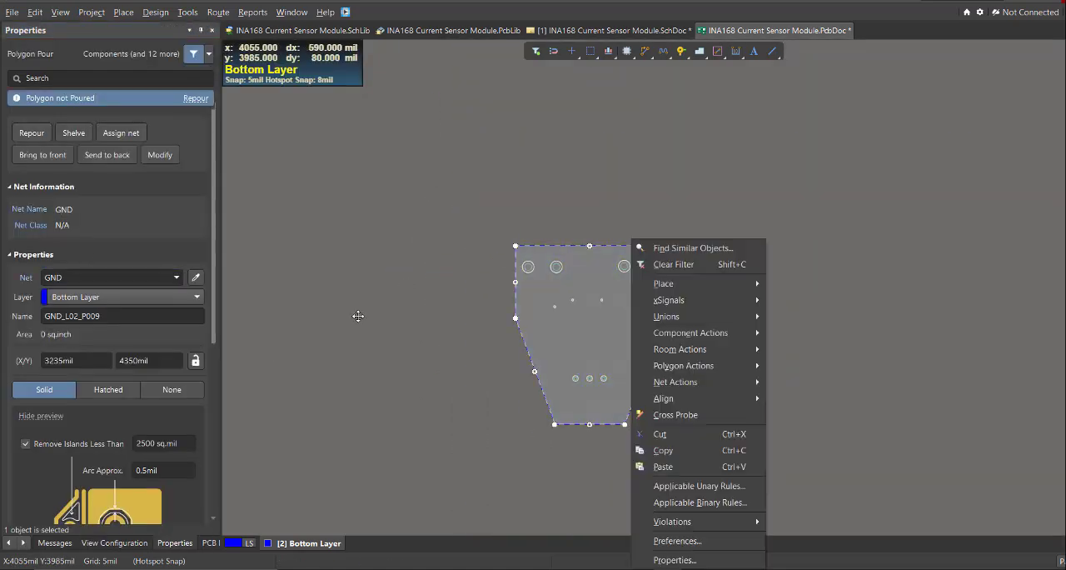
double_click(109, 317)
text(GND)
Repour all polygons, display all layers and make the Top Layer active.
ctrl+scroll(604, 394, up, 3)
key(t)
key(g)
key(a)
right_drag(560, 362, 596, 348)
click(249, 543)
click(268, 472)
ctrl+scroll(833, 424, up, 1)
click(800, 408)
click(330, 544)
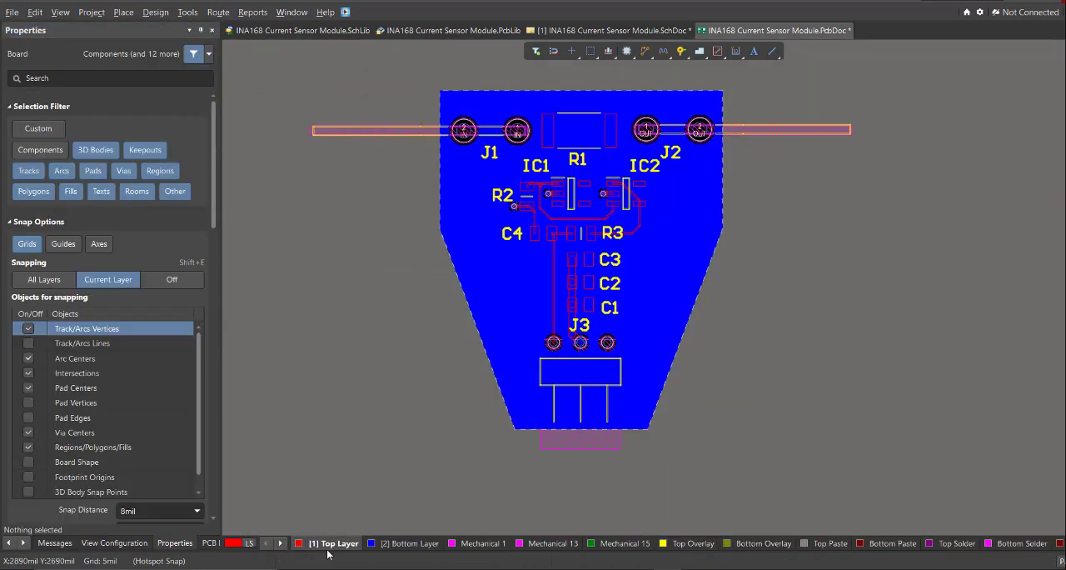
Isolate the Bottom Layer in single layer mode and examine how the GND pour connects to the vias and pads.
right_drag(598, 414, 555, 438)
key(shift+s)
click(408, 543)
ctrl+scroll(541, 223, up, 6)
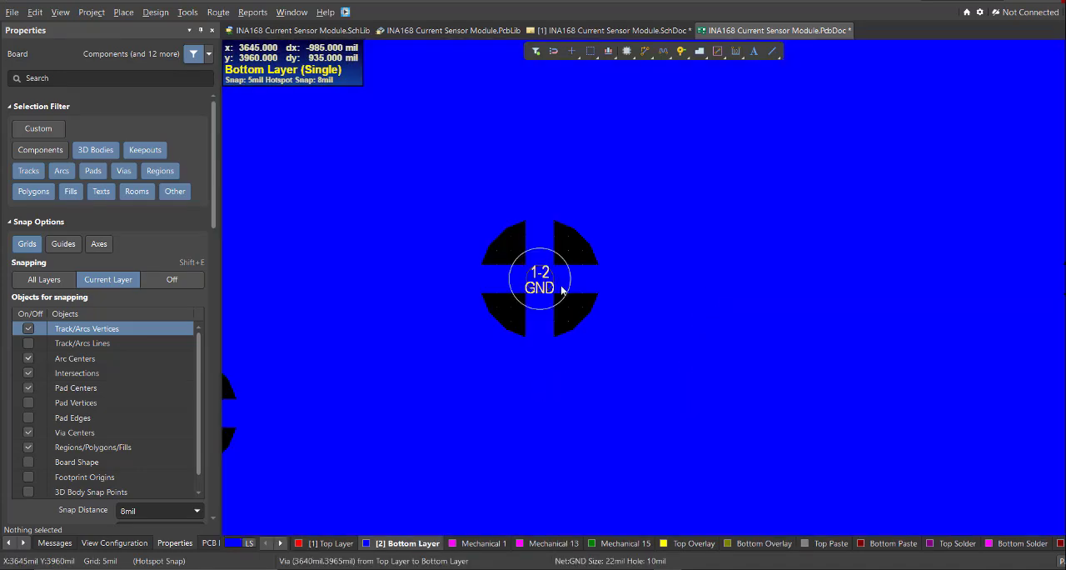
ctrl+scroll(563, 289, down, 6)
ctrl+scroll(480, 275, up, 3)
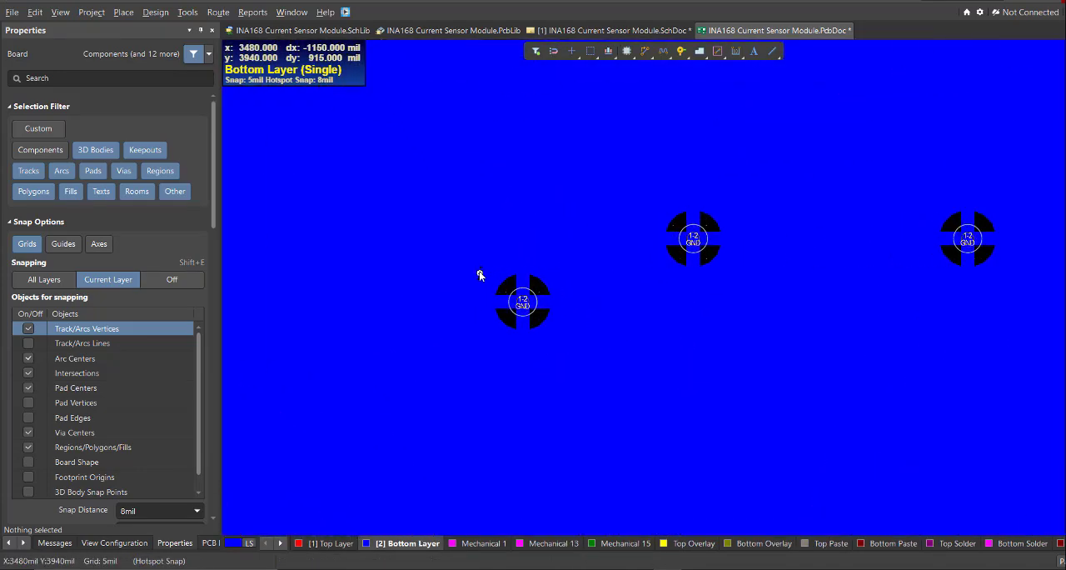
ctrl+scroll(553, 289, up, 2)
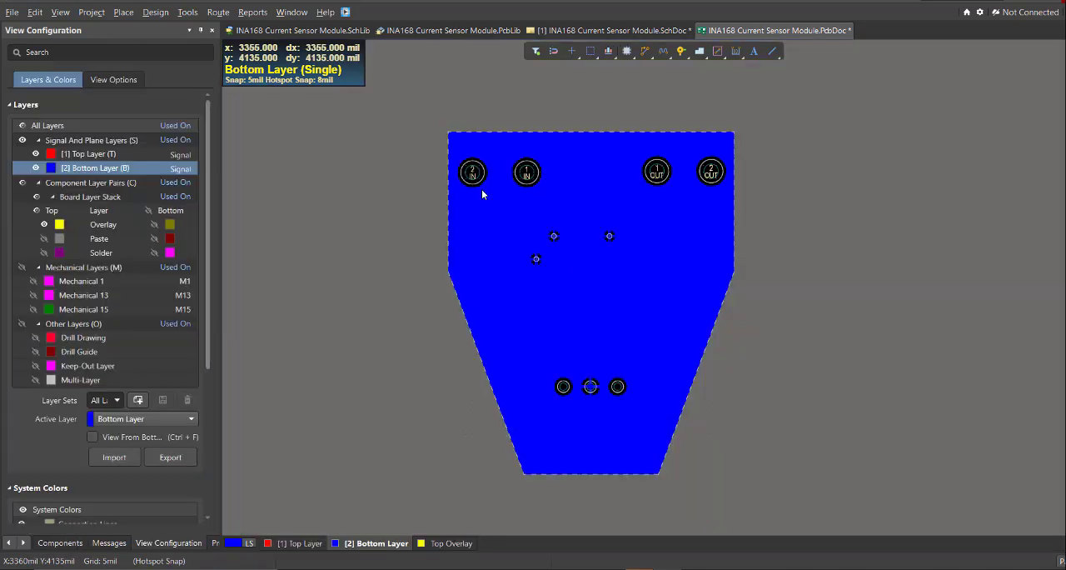
right_drag(562, 199, 547, 192)
ctrl+scroll(547, 192, up, 1)
right_drag(589, 229, 585, 211)
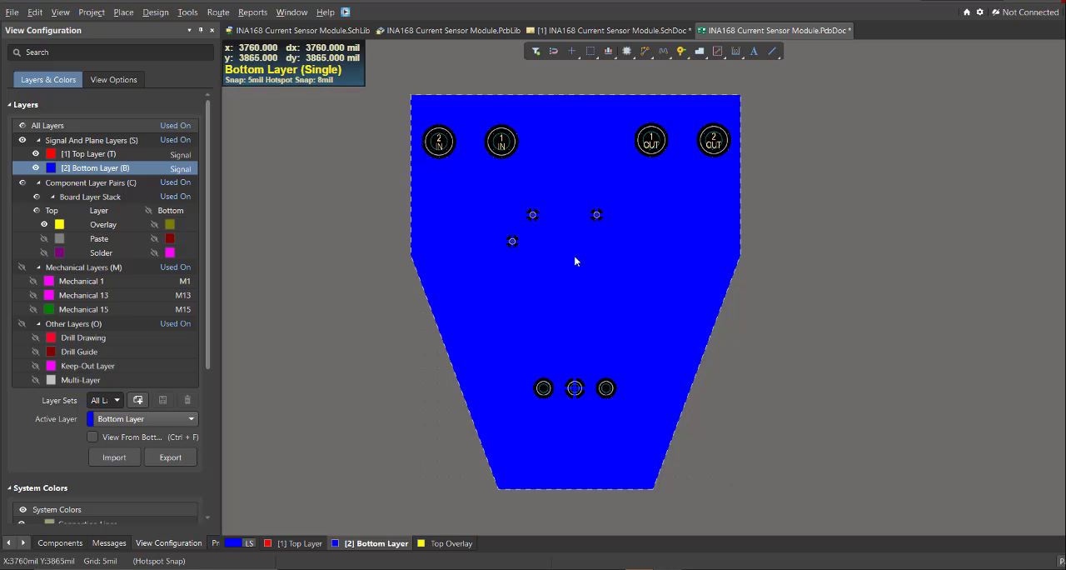
Switch to the Top Layer and inspect the finished board in the 3D view.
right_drag(565, 391, 537, 360)
click(312, 541)
ctrl+scroll(537, 360, down, 1)
key(3)
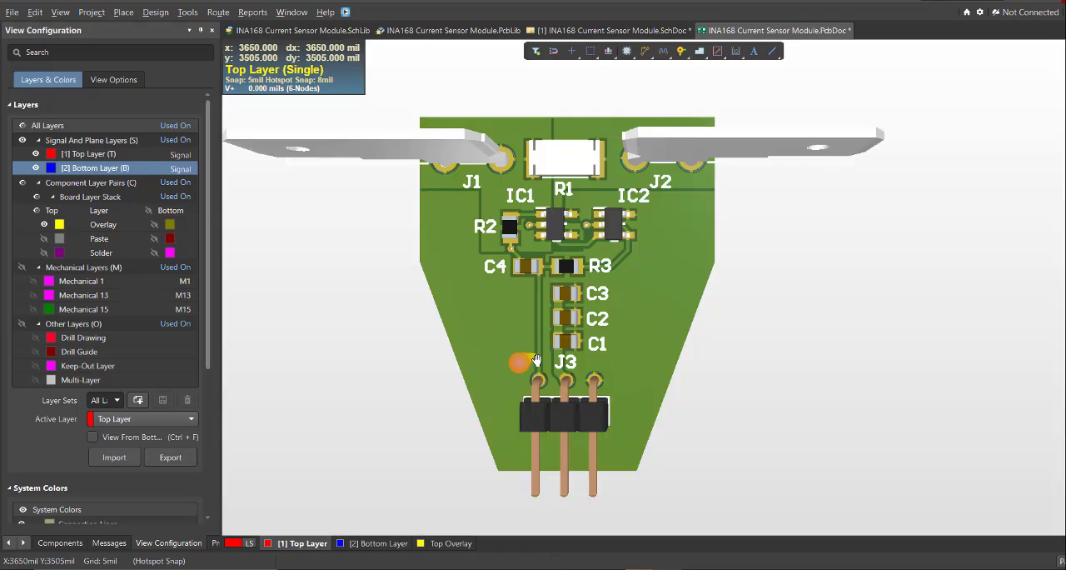
right_drag(576, 313, 752, 319)
ctrl+scroll(669, 285, down, 2)
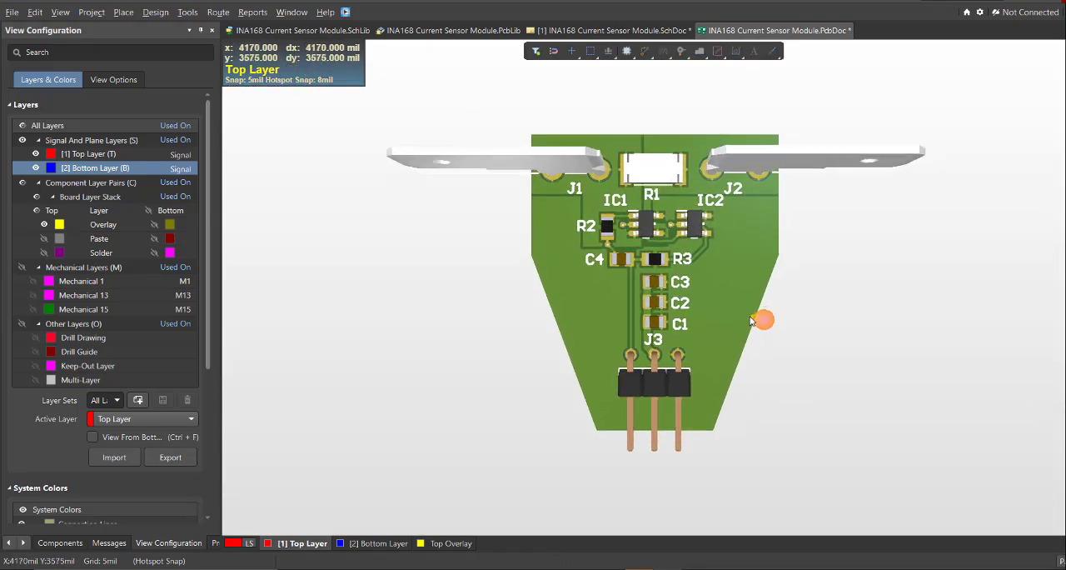
ctrl+scroll(779, 318, up, 2)
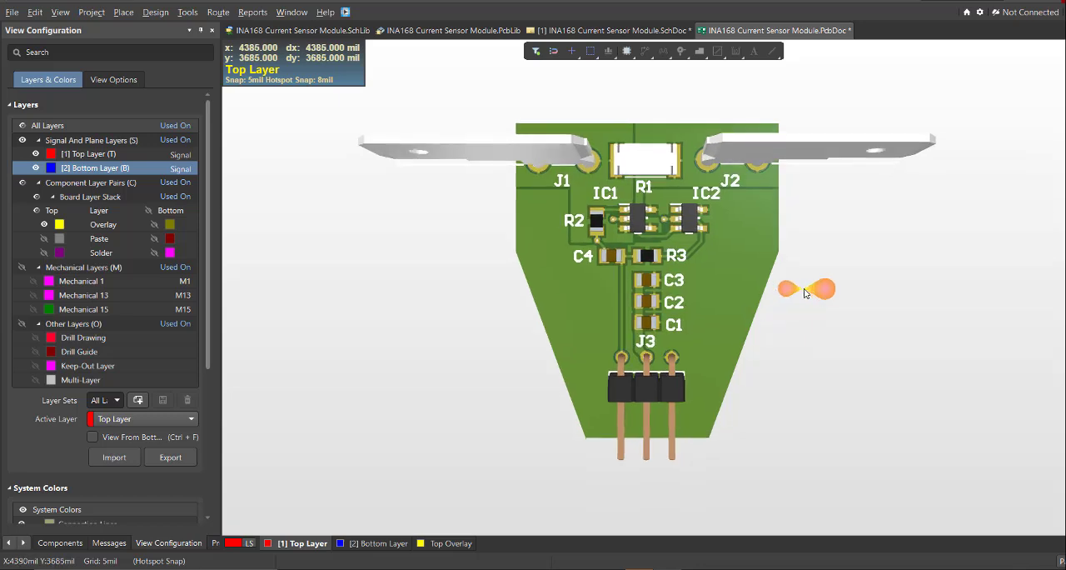
right_drag(805, 291, 812, 287)
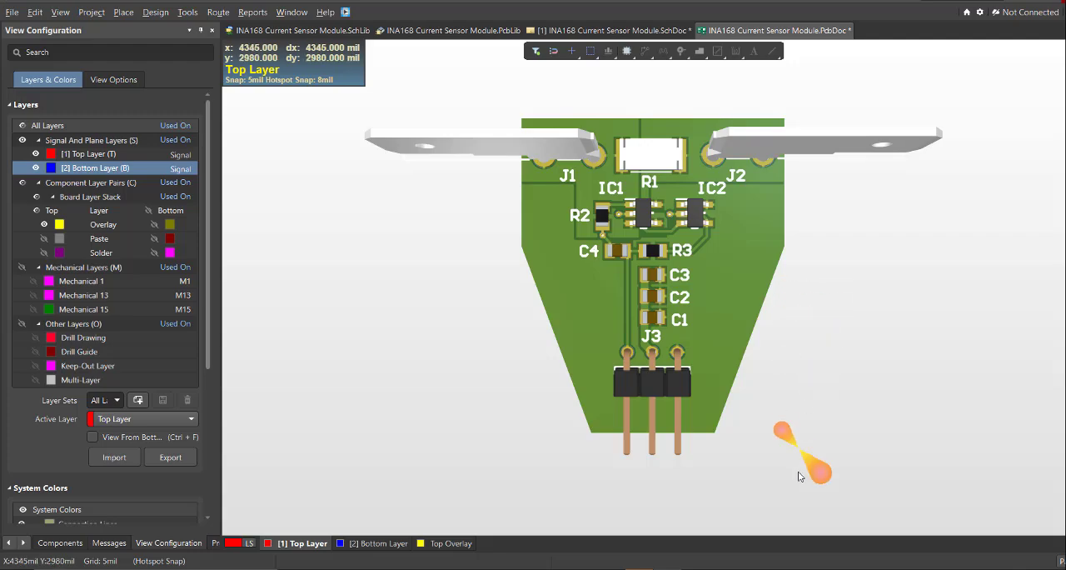